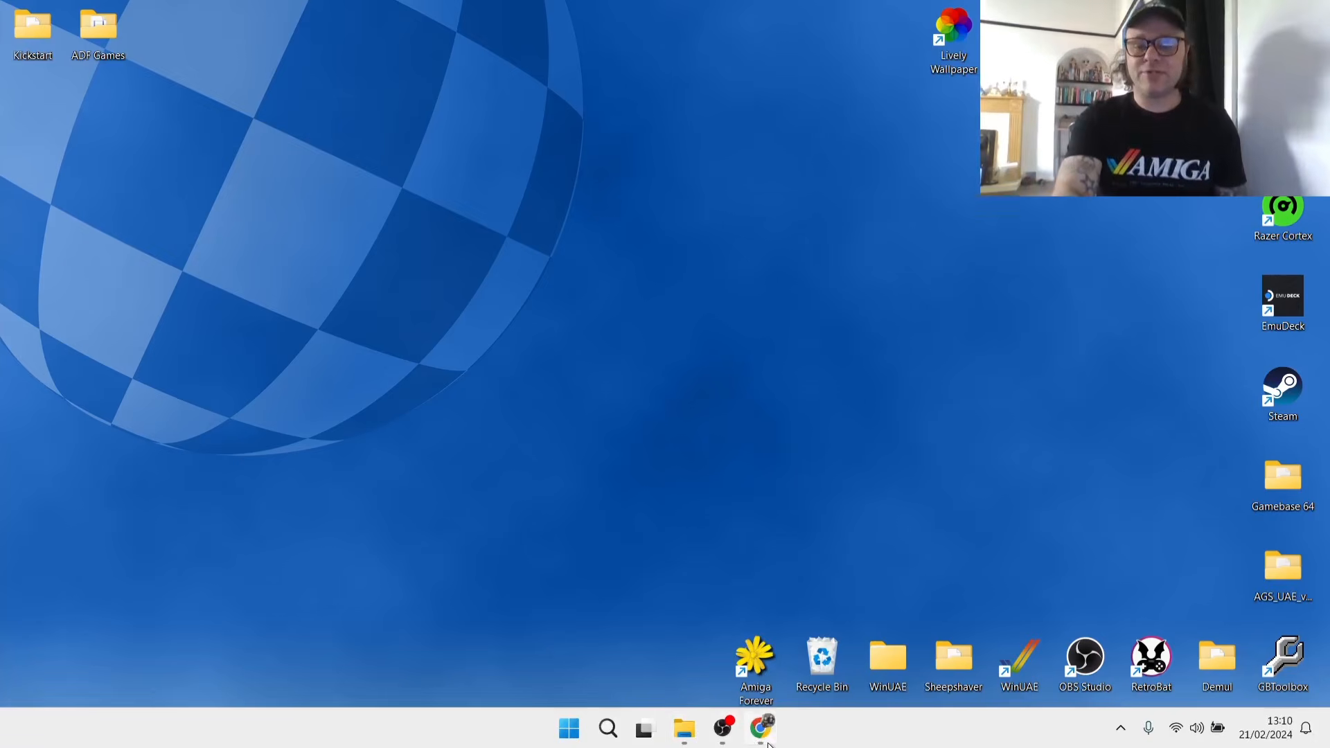
Switch to Chrome, look over the WinUAE home page and open the site's download page to the WinUAE 5.2.0 links.
click(762, 727)
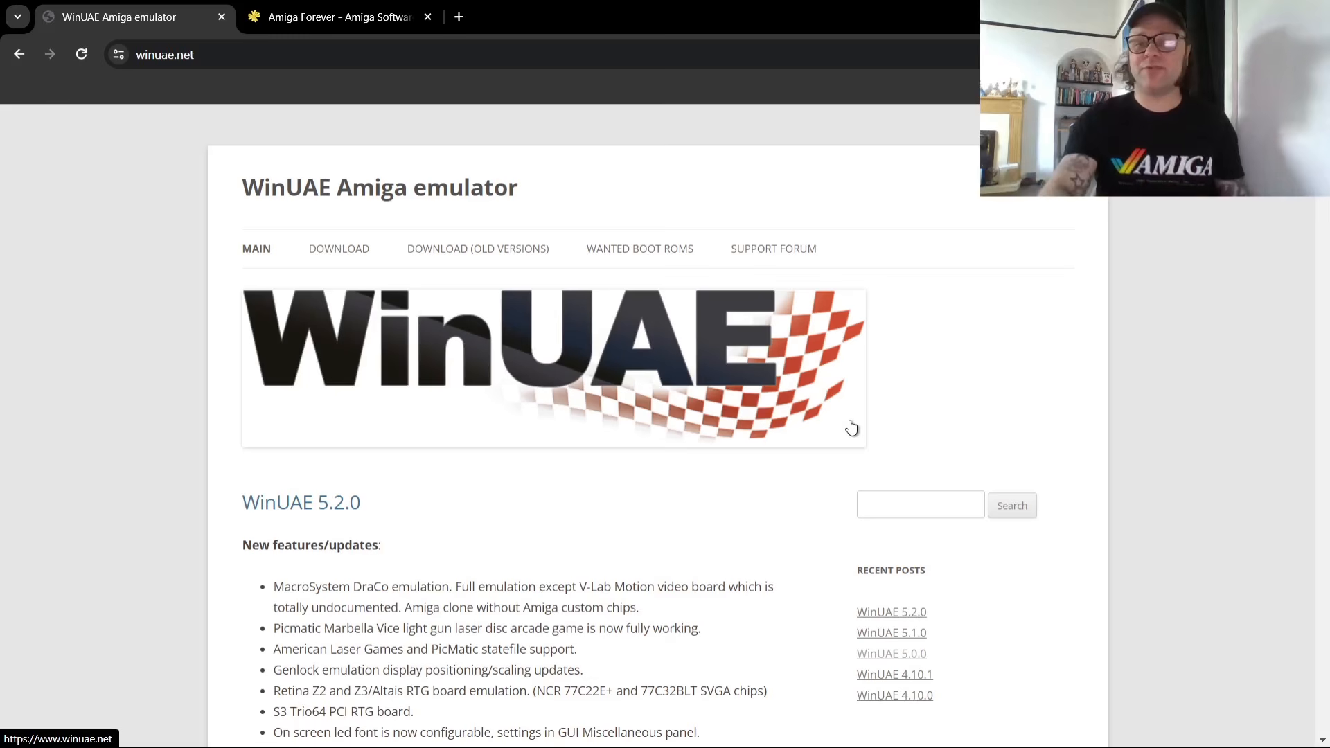
scroll(554, 415, down, 3)
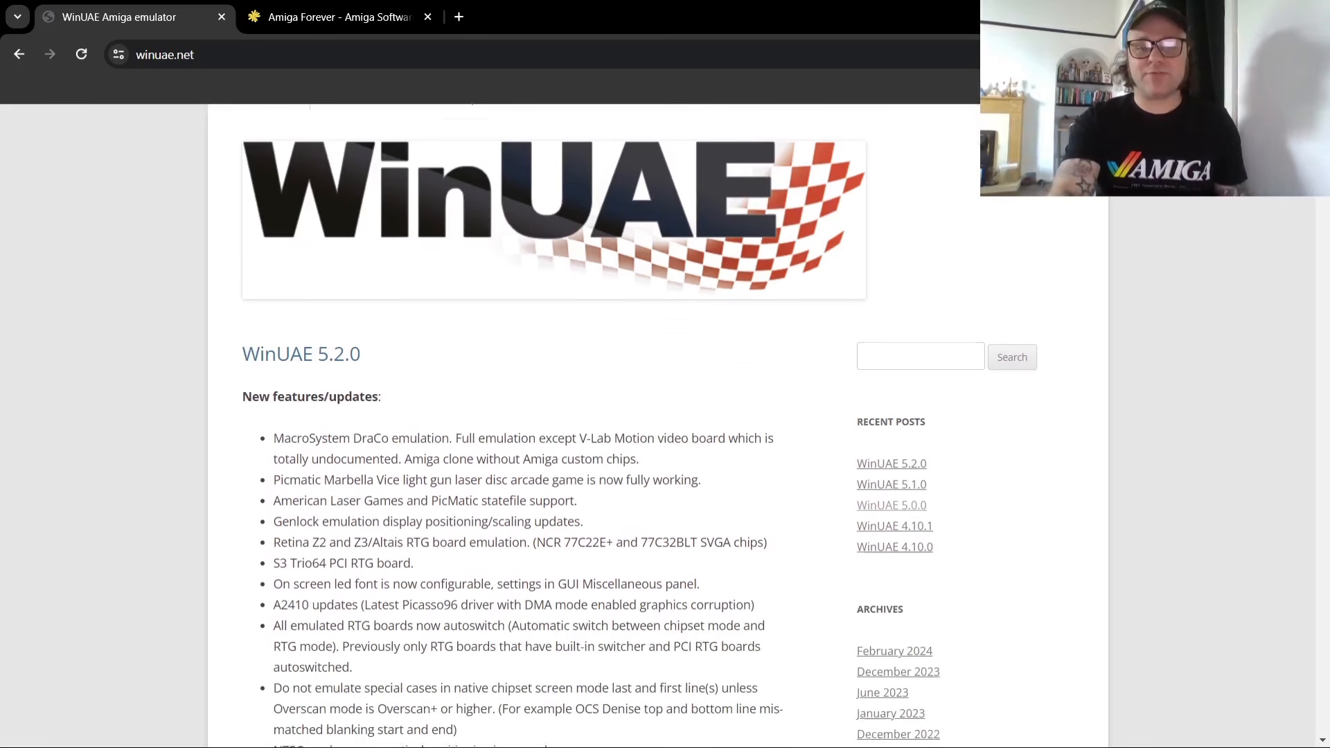
scroll(1325, 226, down, 6)
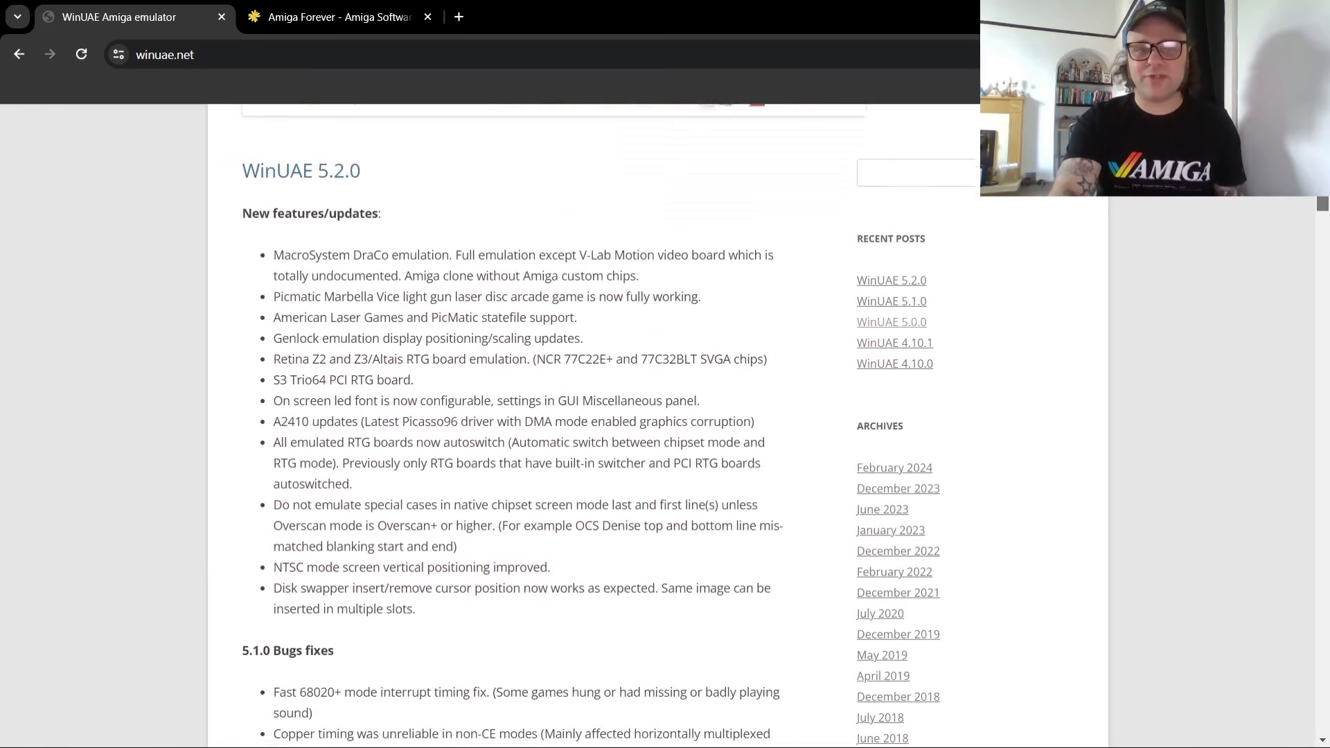
mouse_move(1325, 226)
mouse_down()
mouse_move(1325, 261)
mouse_move(1325, 249)
mouse_up()
scroll(1260, 220, up, 12)
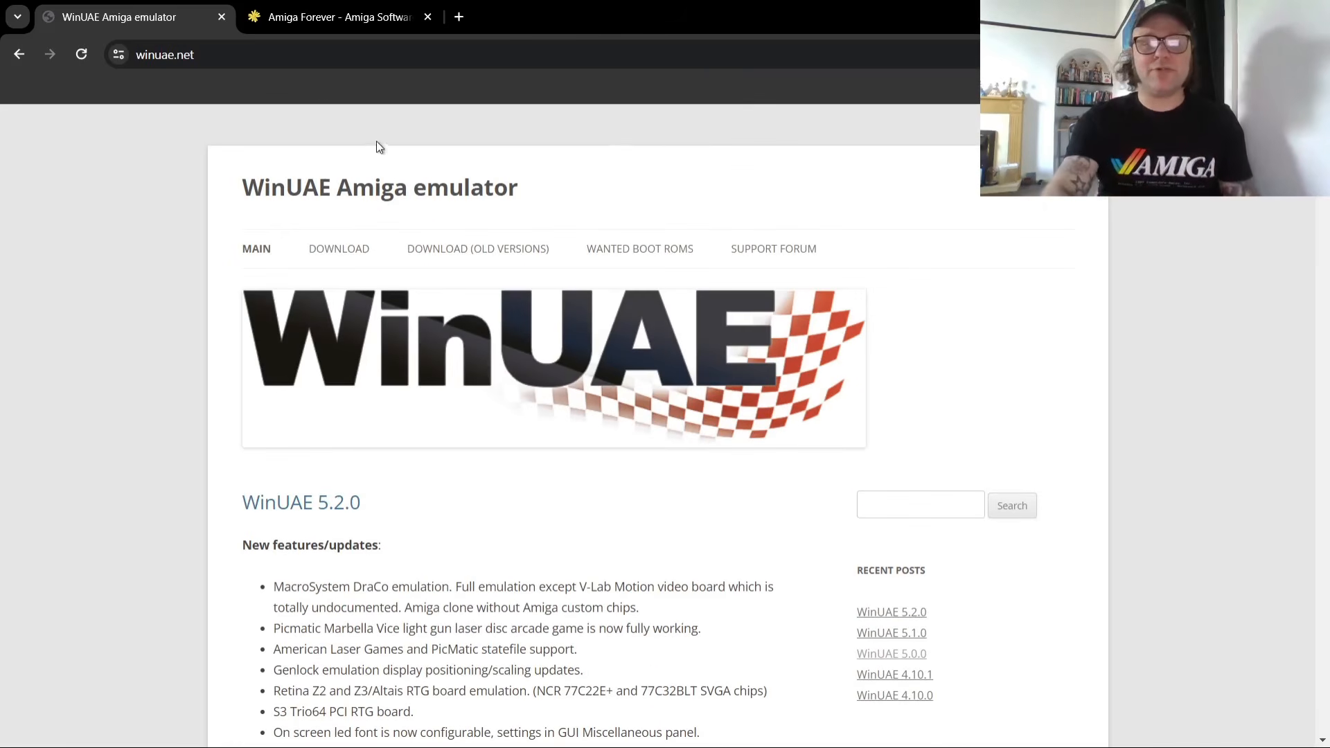
click(332, 253)
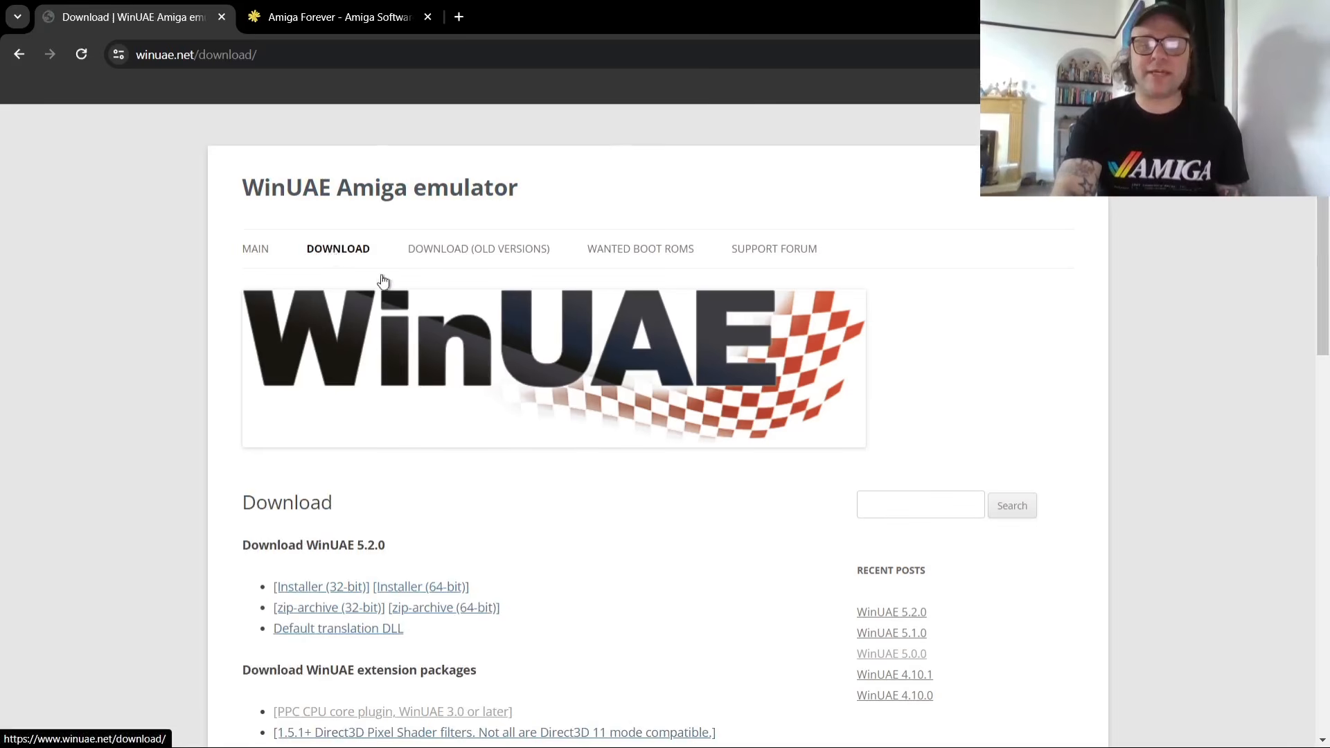
scroll(669, 414, down, 2)
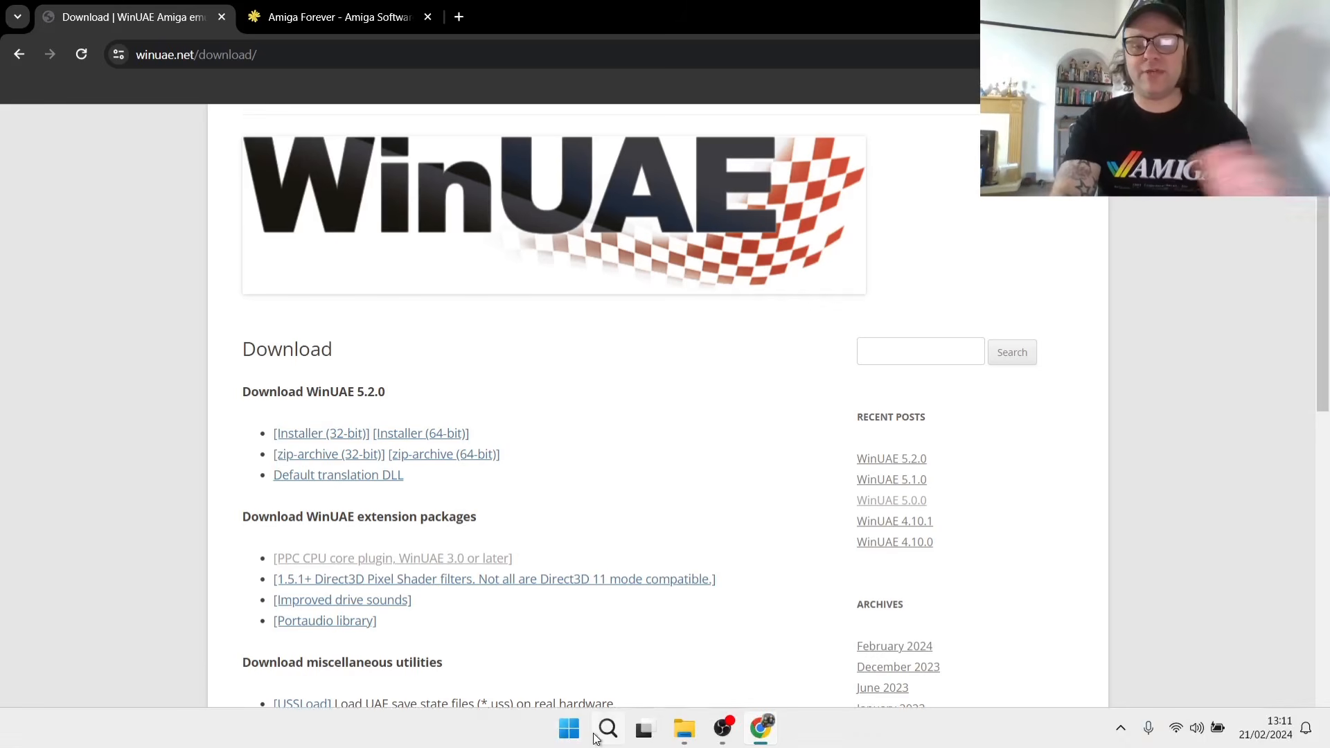
Search Windows for System Information and check the system type of this computer.
click(607, 728)
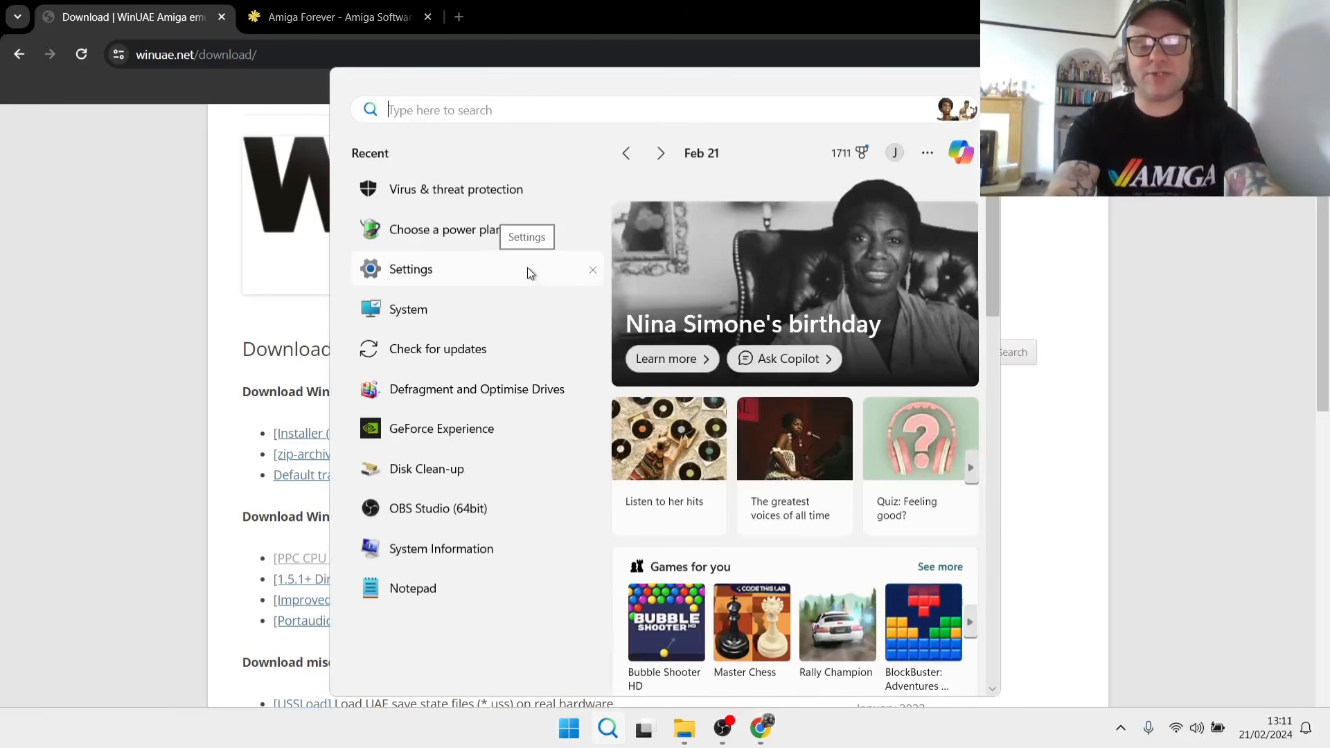
text(syst)
click(527, 240)
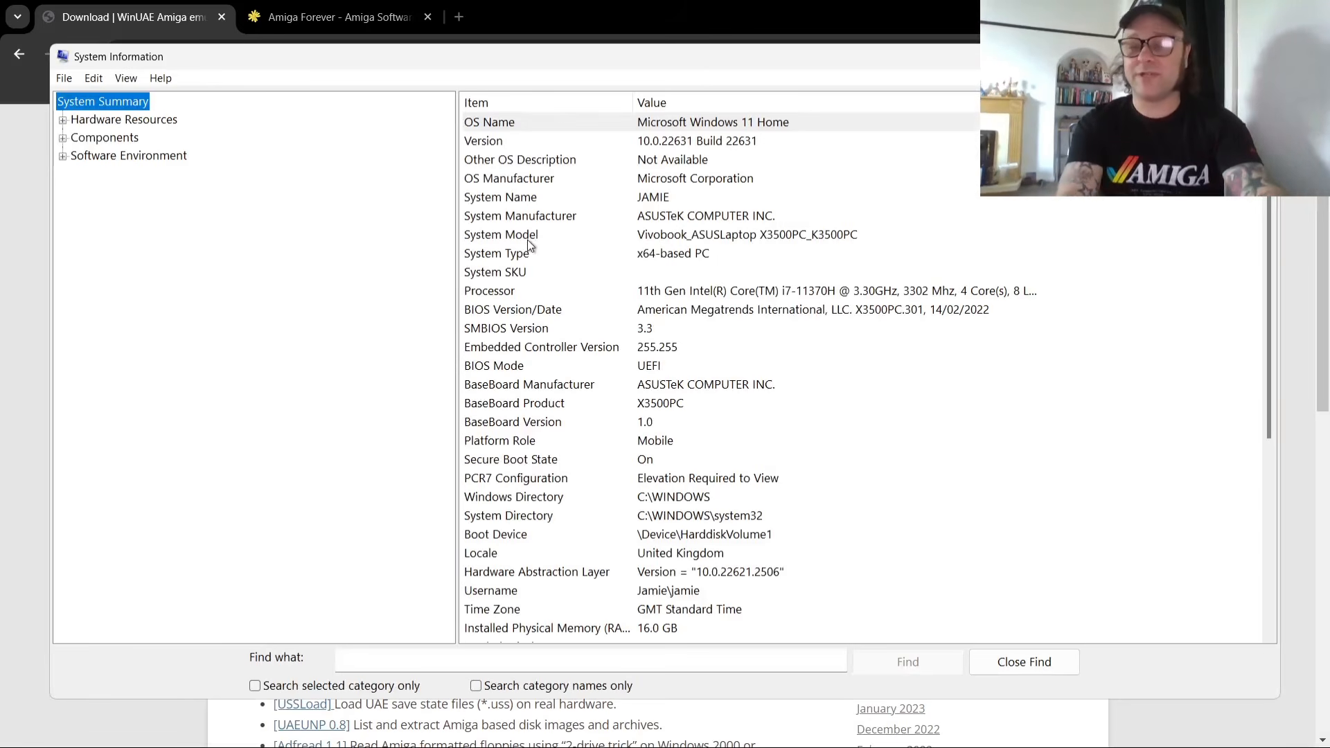
click(1208, 57)
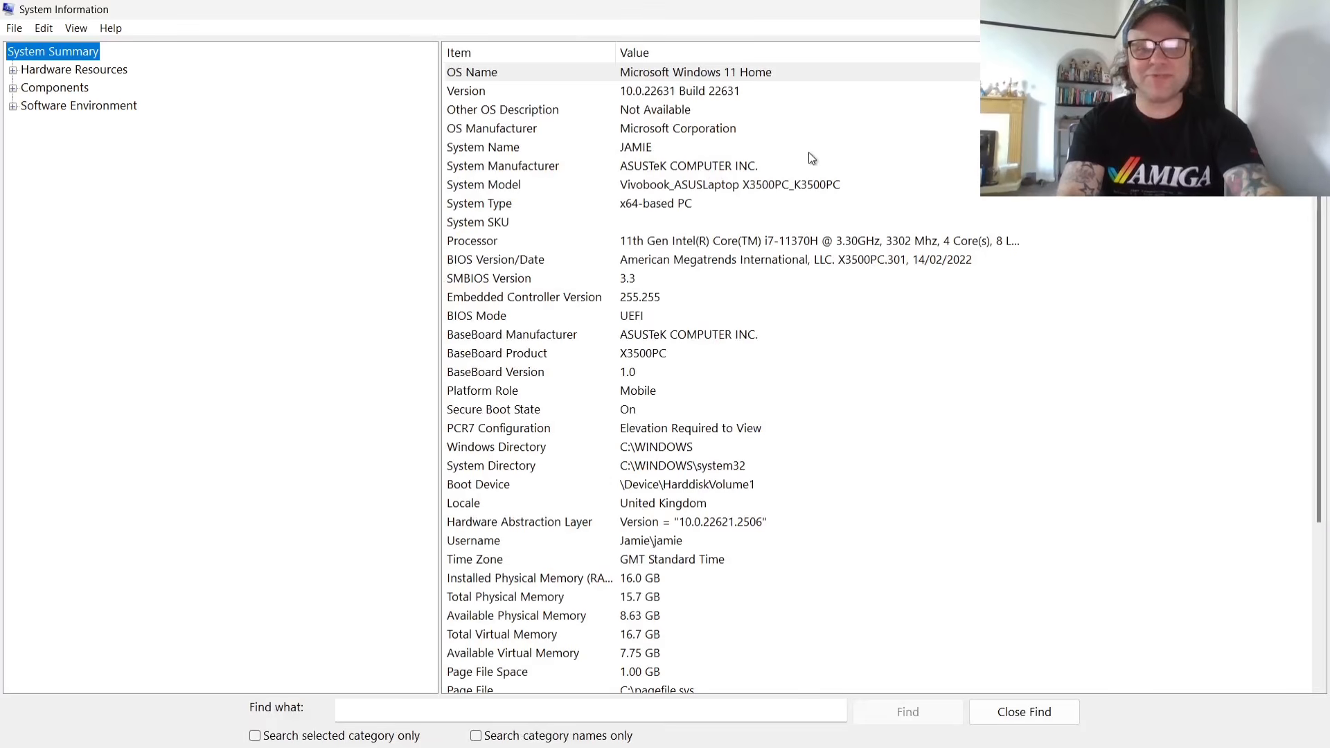
click(535, 201)
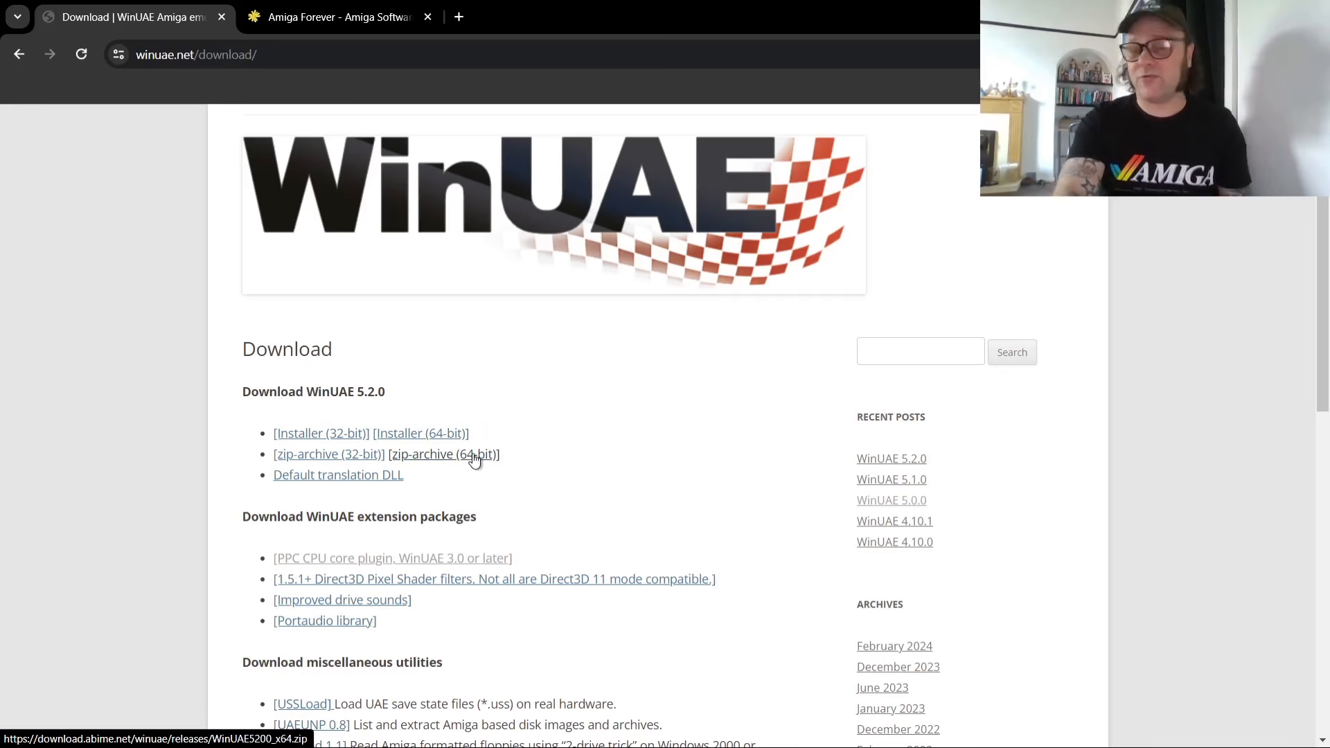
View the Amiga Forever website and look through the editions offered for quick purchase.
click(378, 9)
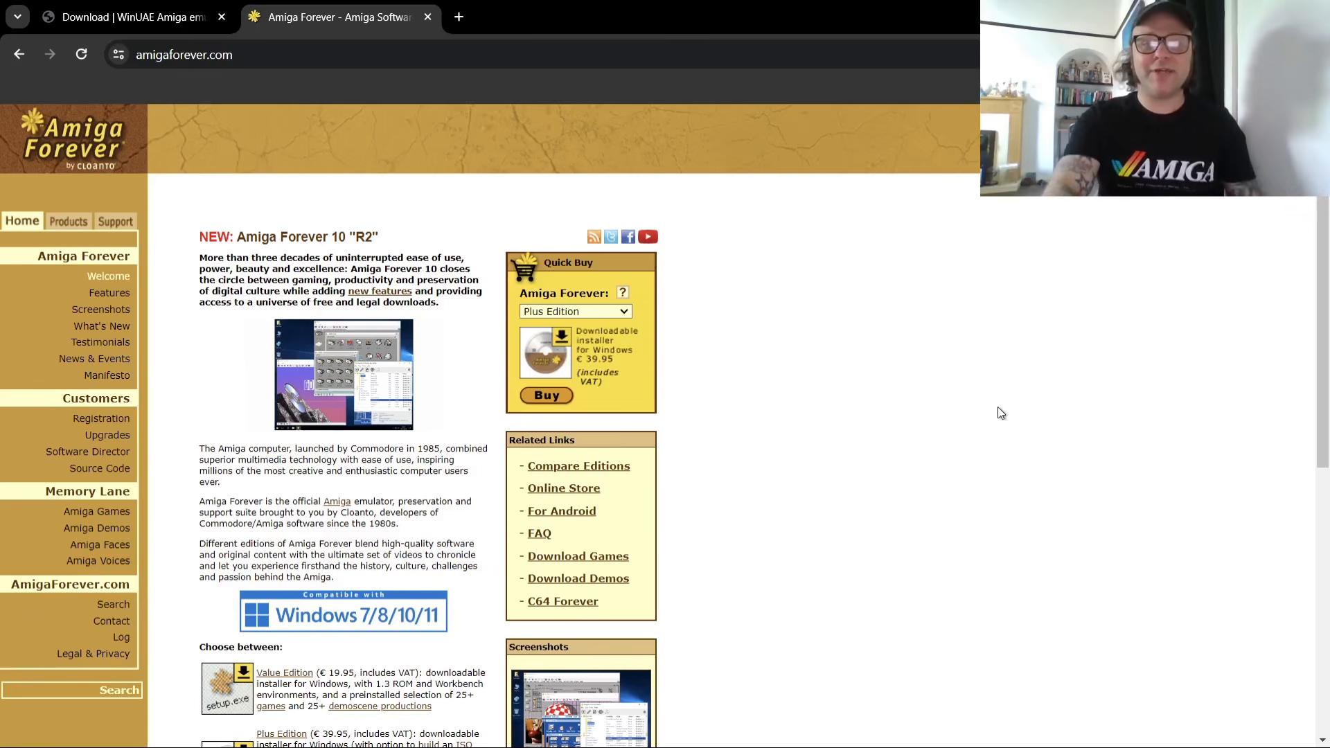
click(624, 315)
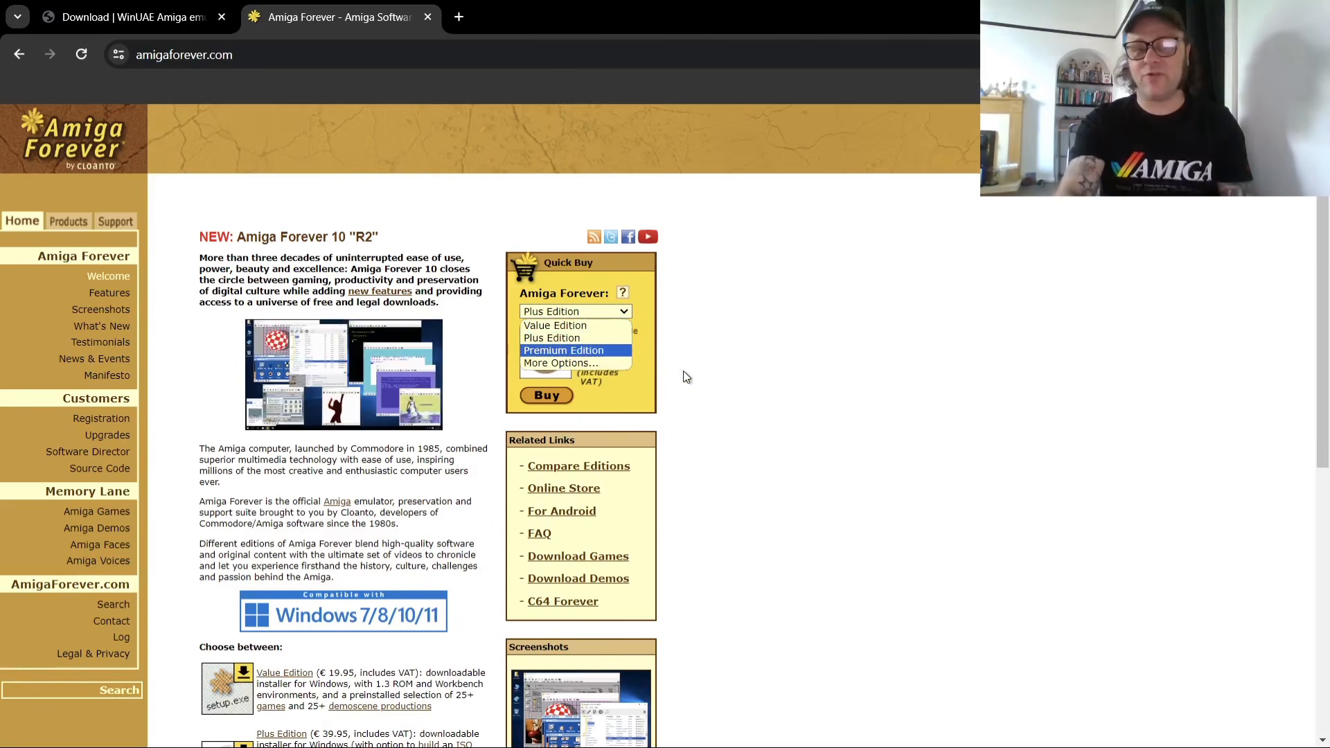
click(910, 360)
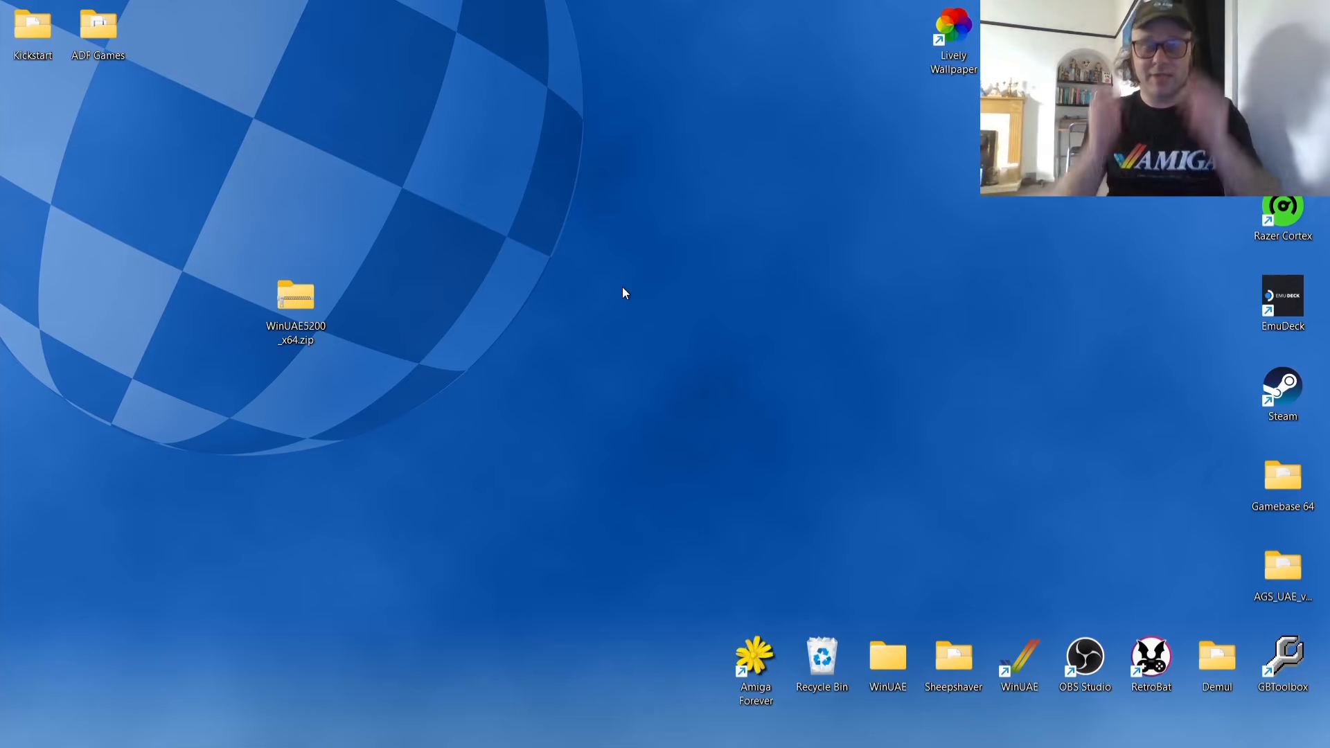
Create a new folder named Amiga on the desktop.
right_click(536, 250)
right_click(536, 250)
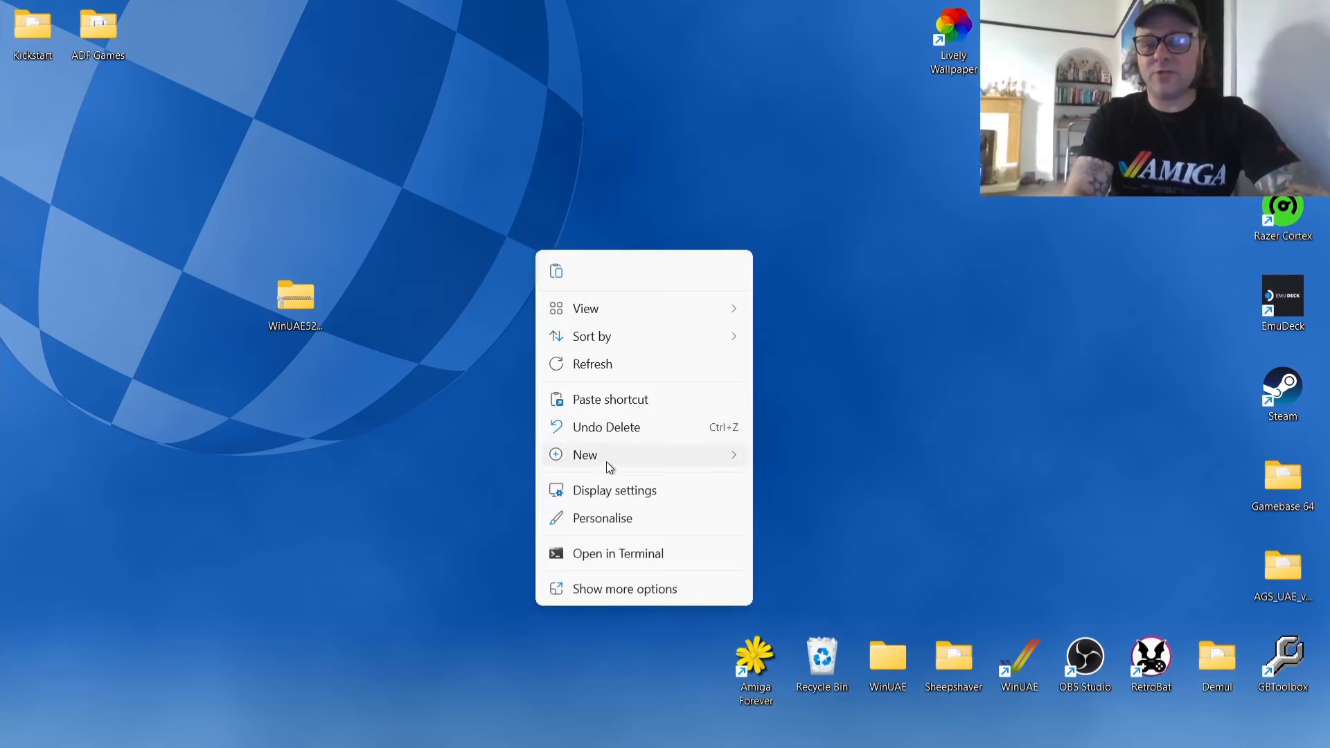
mouse_move(607, 463)
click(810, 463)
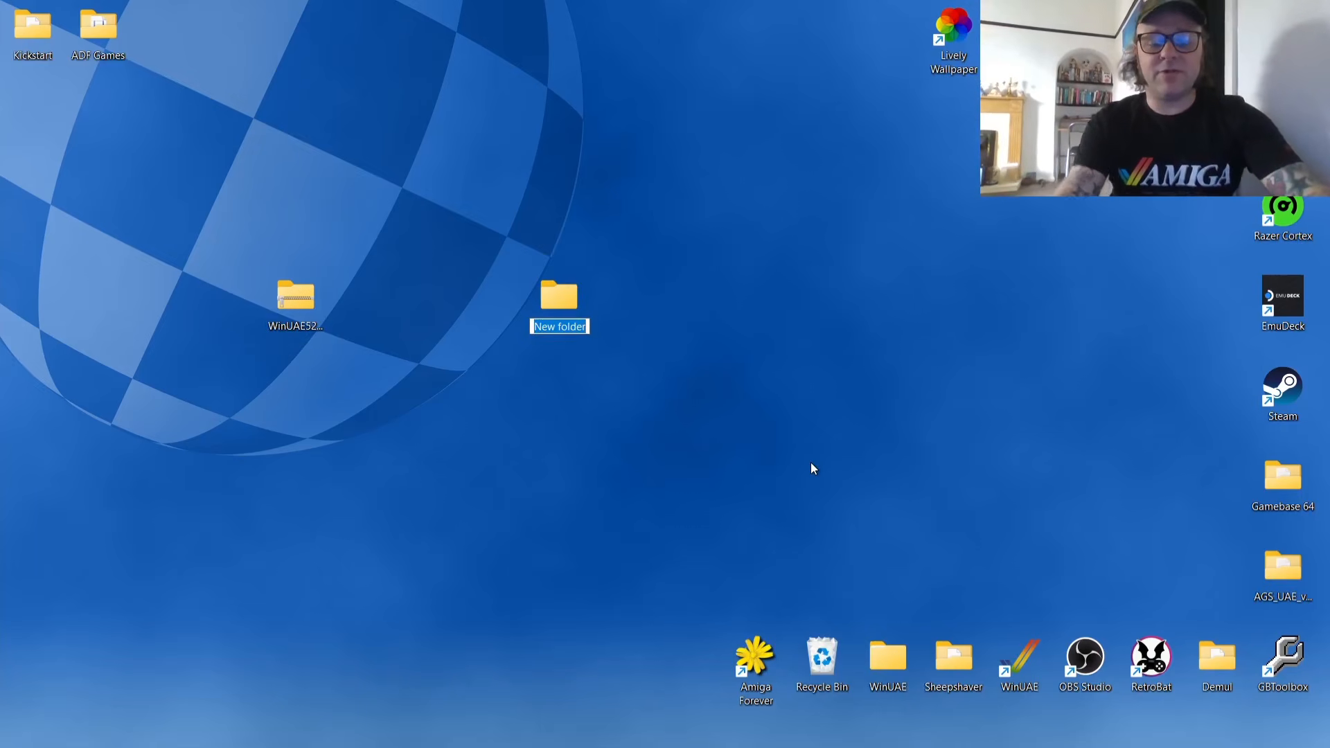
text(Amiga)
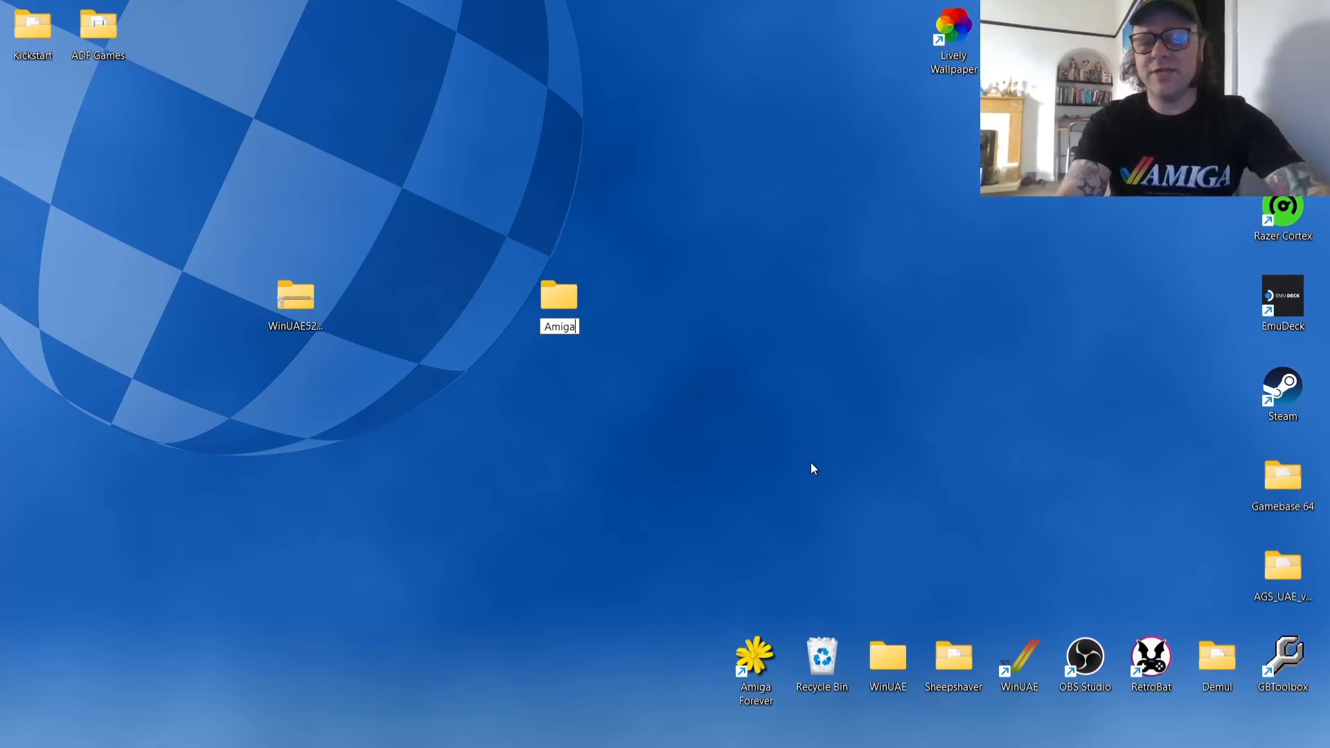
key(Return)
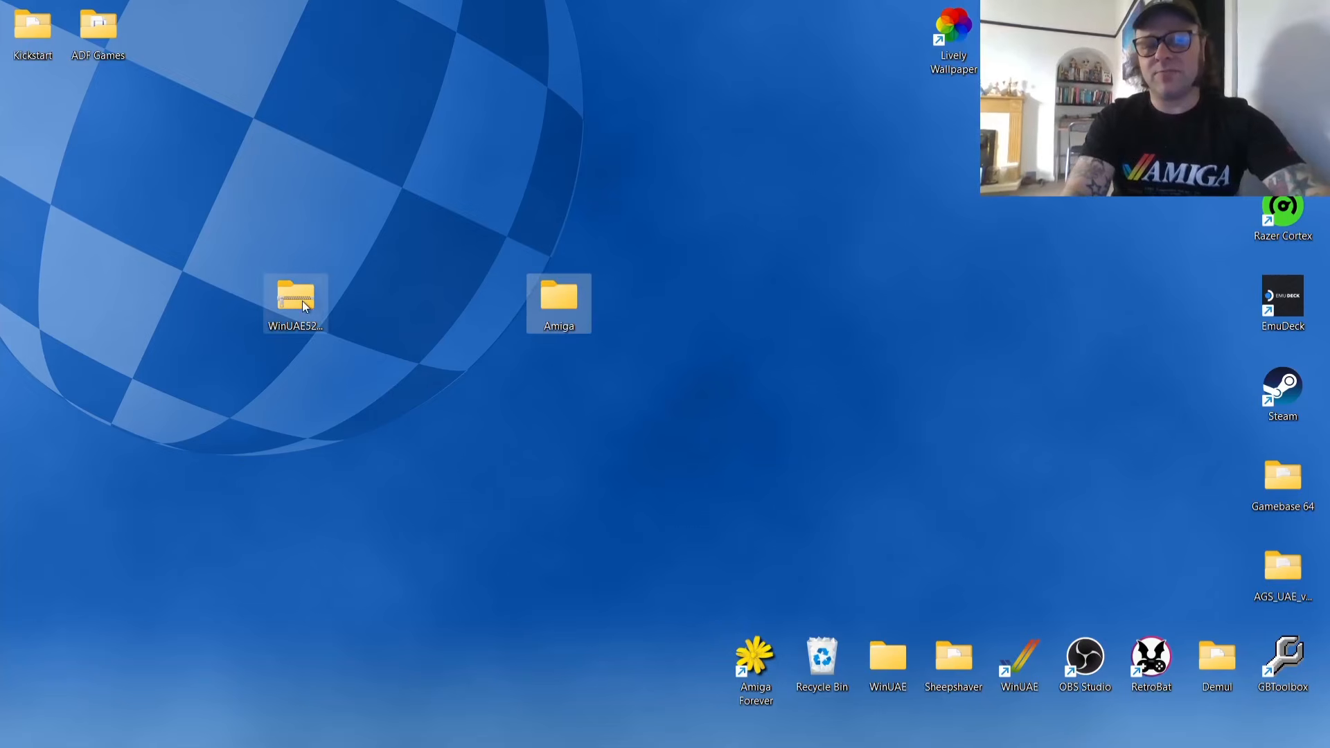
Move the WinUAE5200_x64.zip archive and the Kickstart and ADF Games folders from the desktop into the Amiga folder.
drag(302, 300, 565, 295)
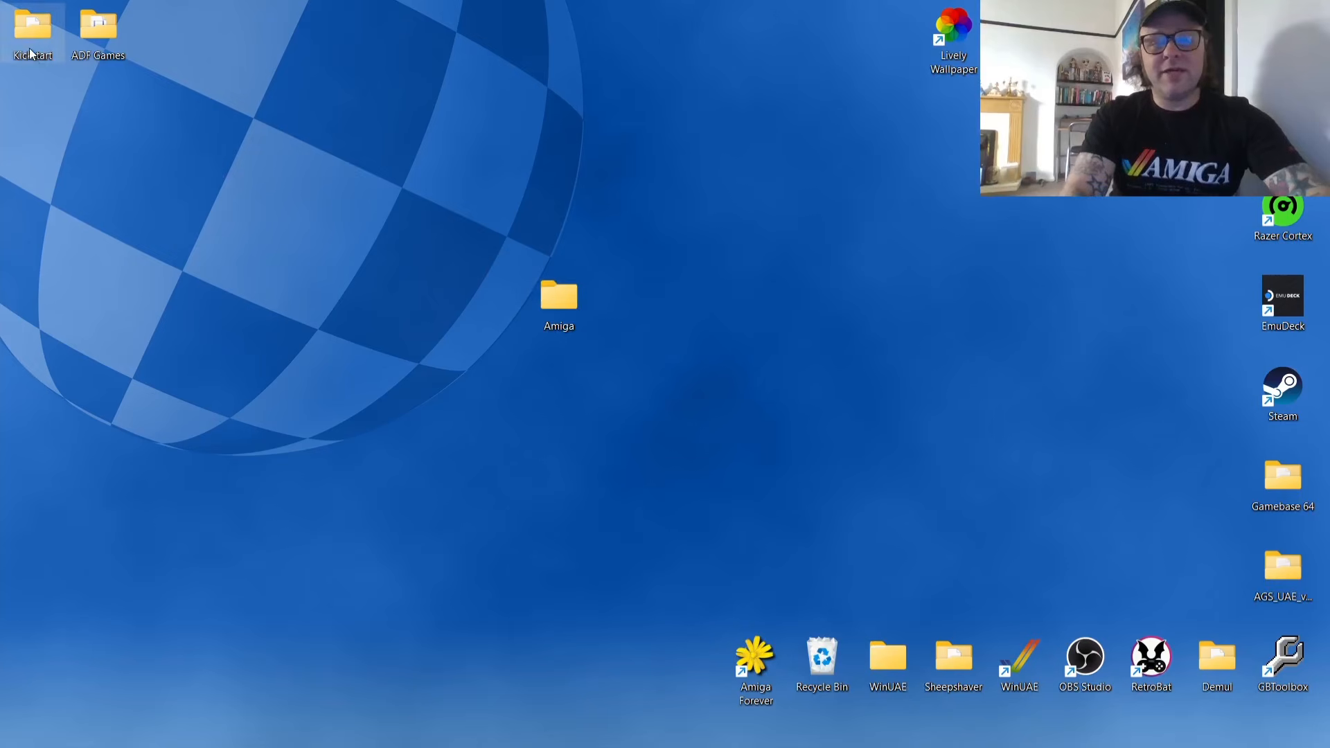
drag(32, 54, 559, 323)
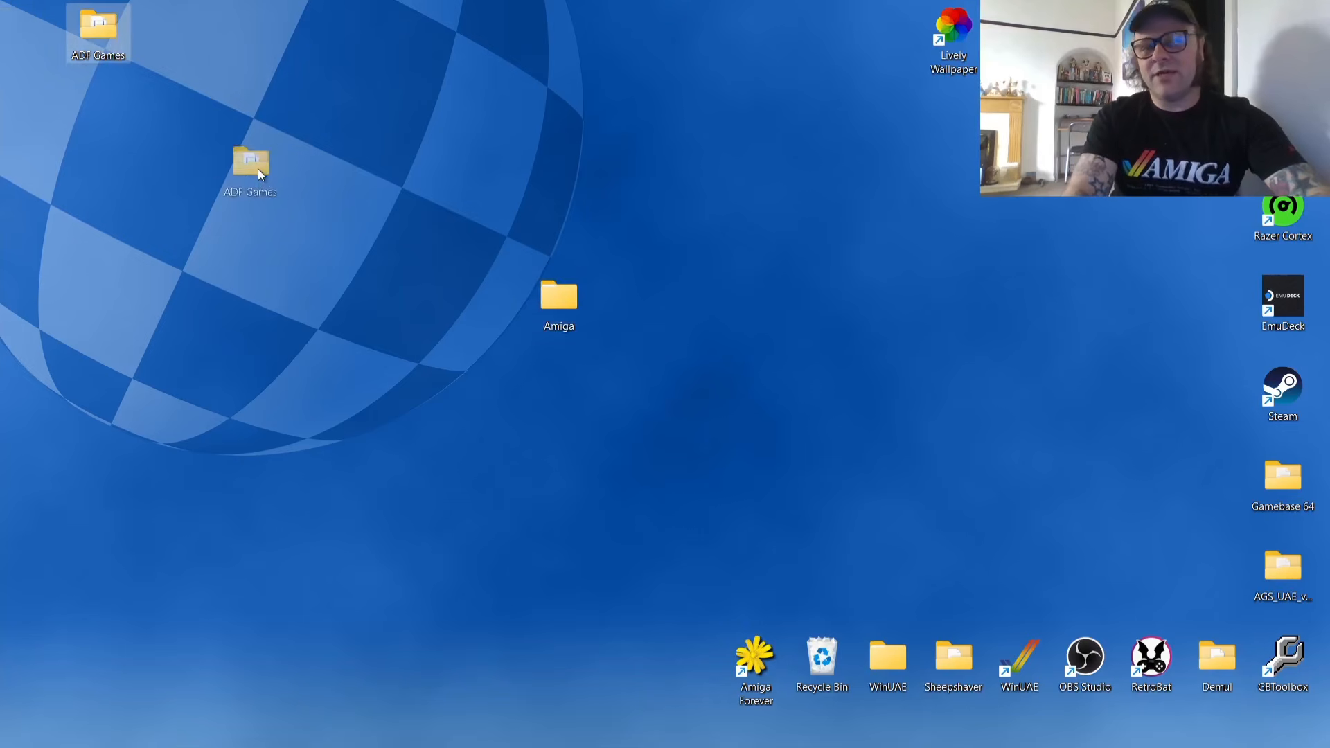
drag(257, 169, 562, 306)
Extract WinUAE5200_x64.zip directly into the Amiga folder with WinRAR and delete the zip archive.
double_click(562, 305)
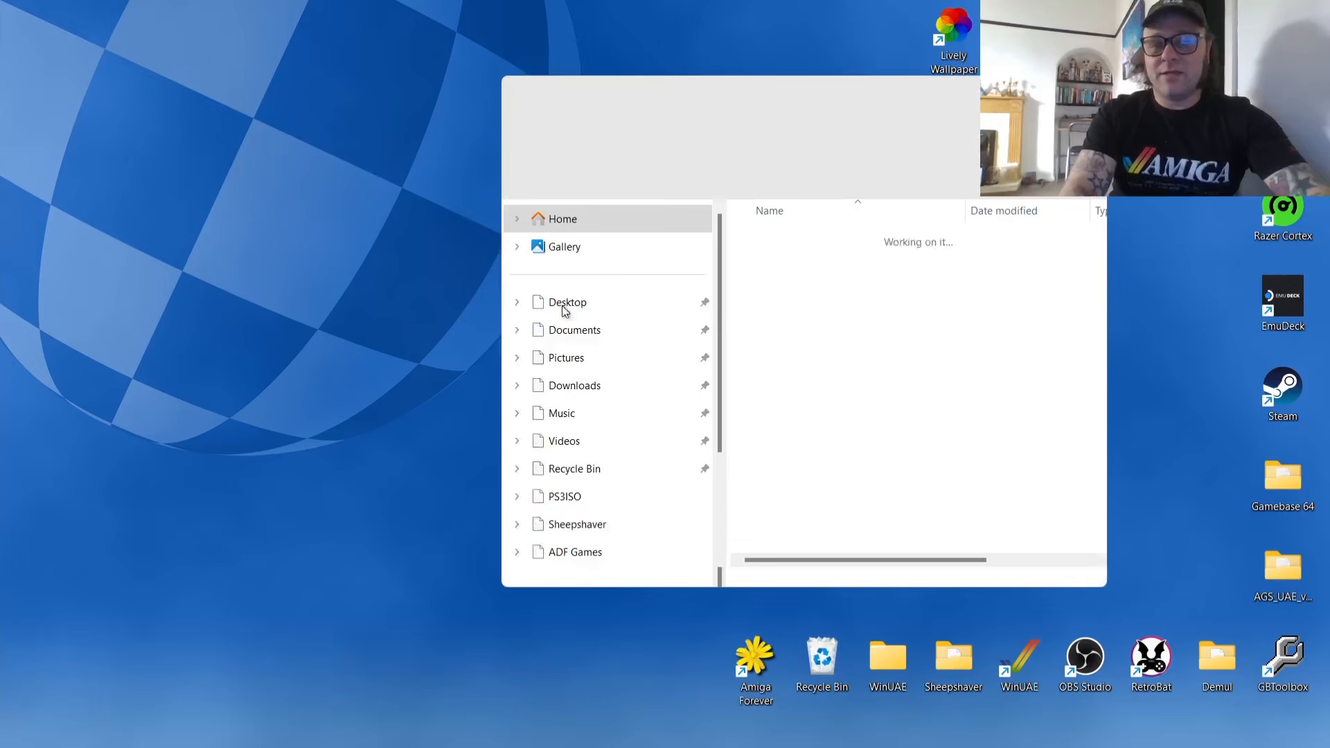
double_click(811, 91)
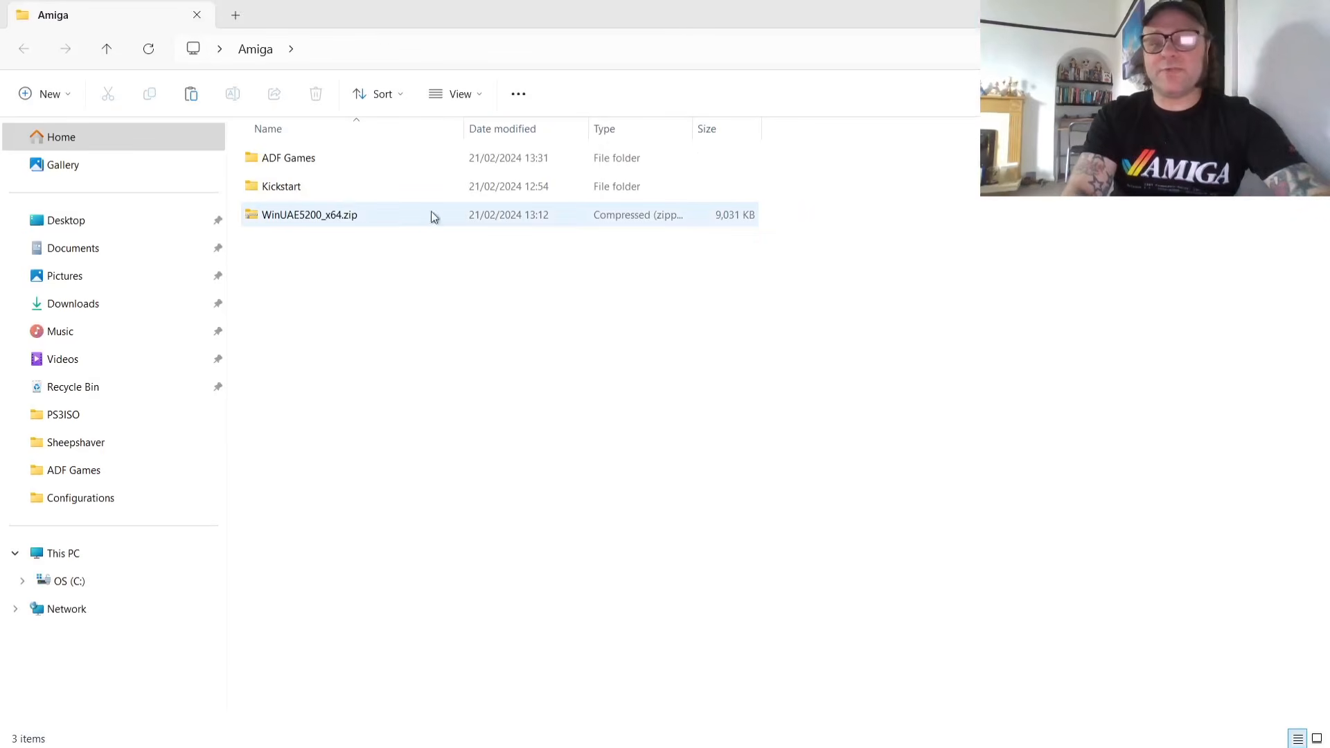
click(320, 218)
right_click(320, 219)
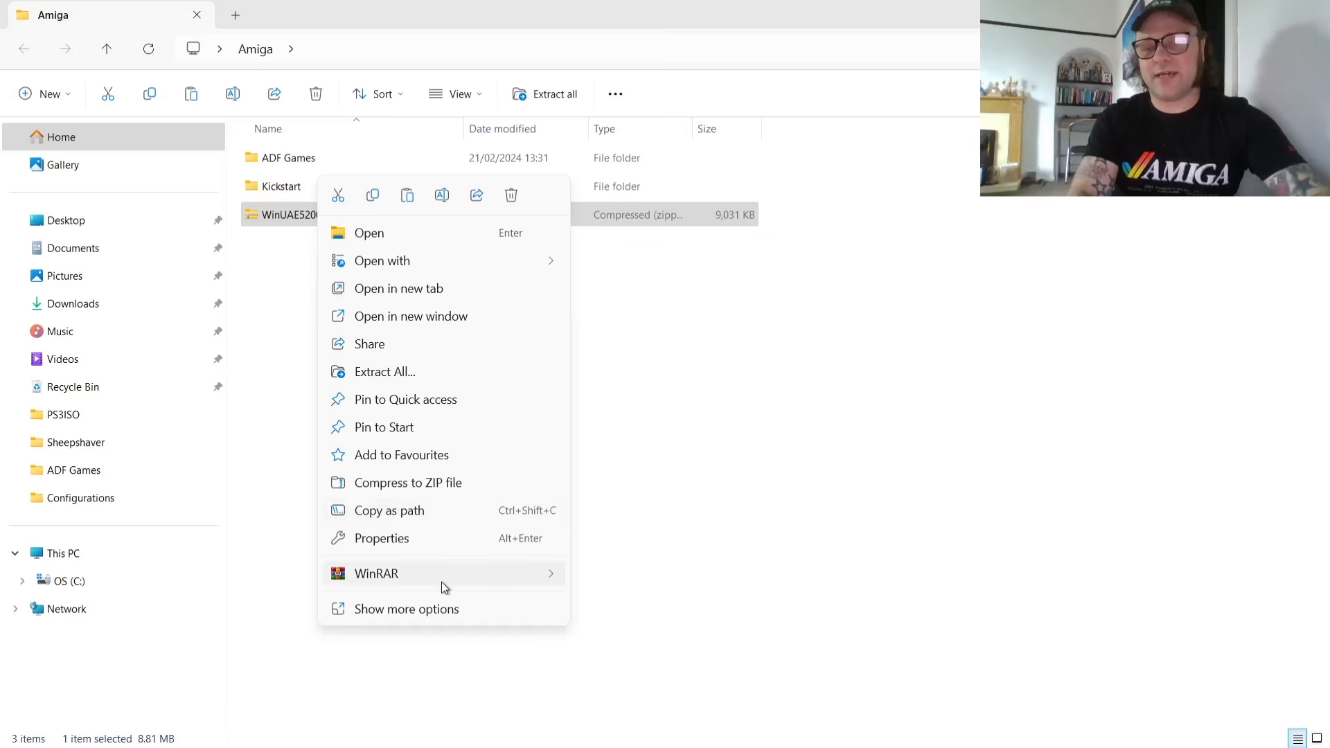
mouse_move(441, 584)
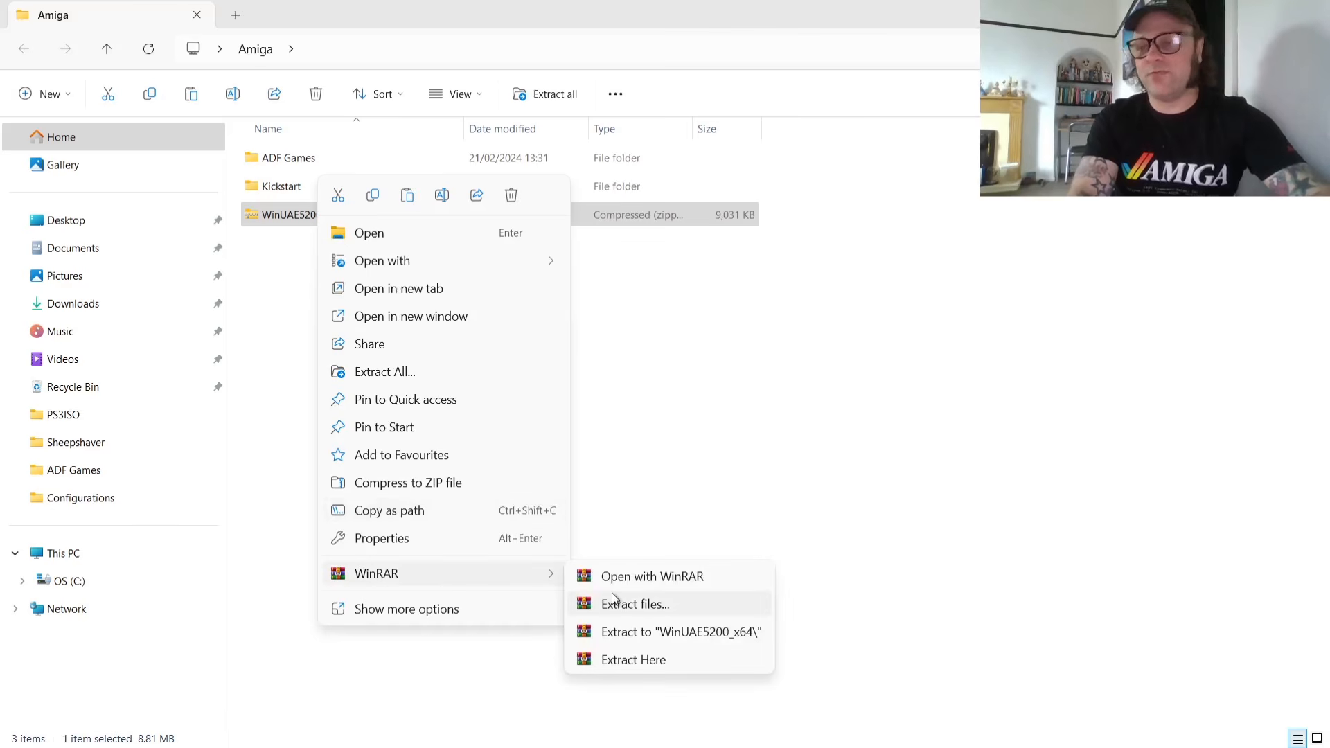
click(629, 661)
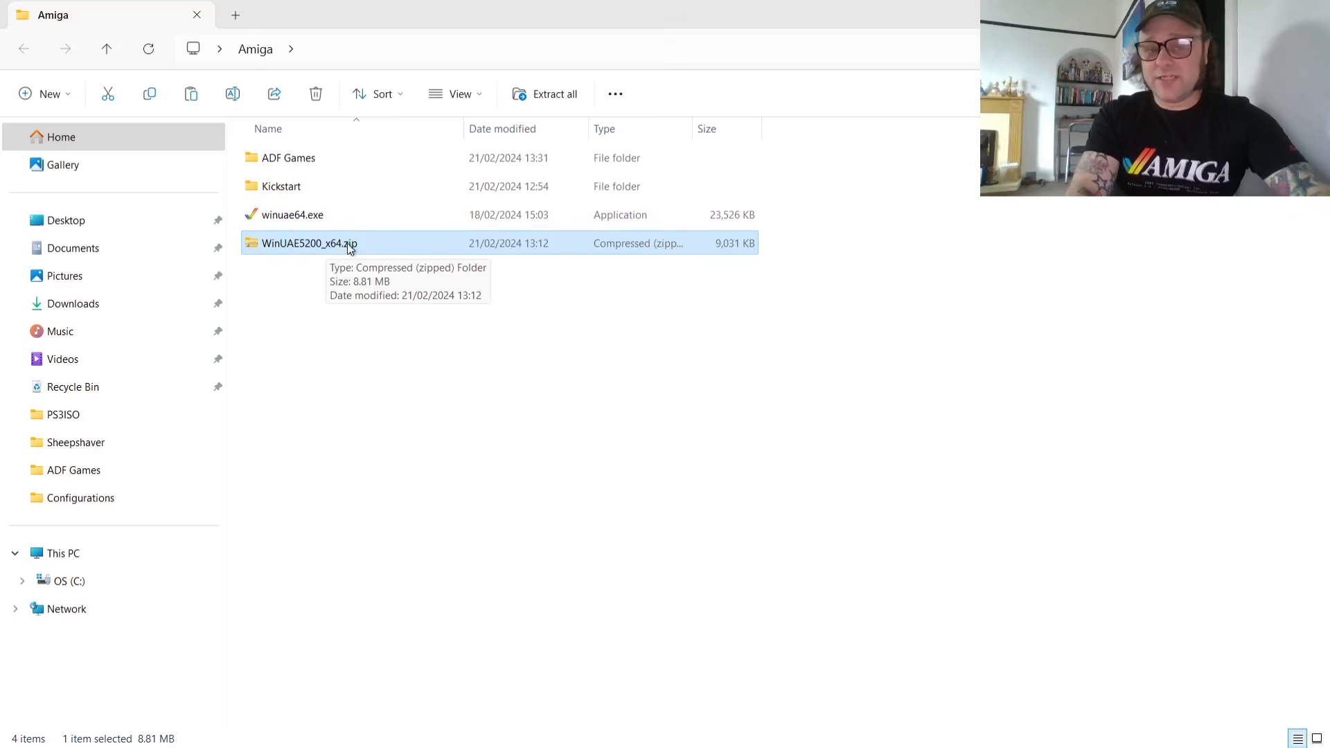
click(310, 100)
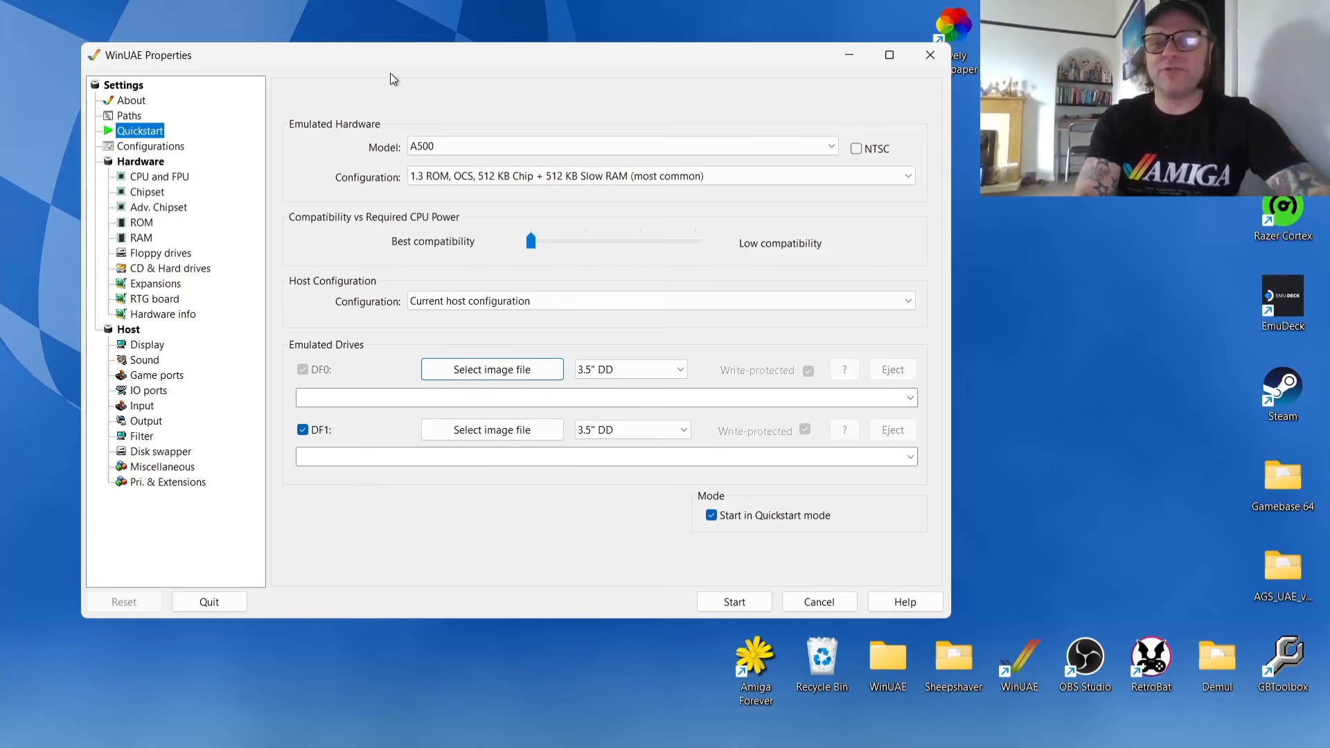
Set the System ROMs path in WinUAE to the Kickstart folder inside the desktop's Amiga folder and dismiss the ROM scan message.
click(130, 115)
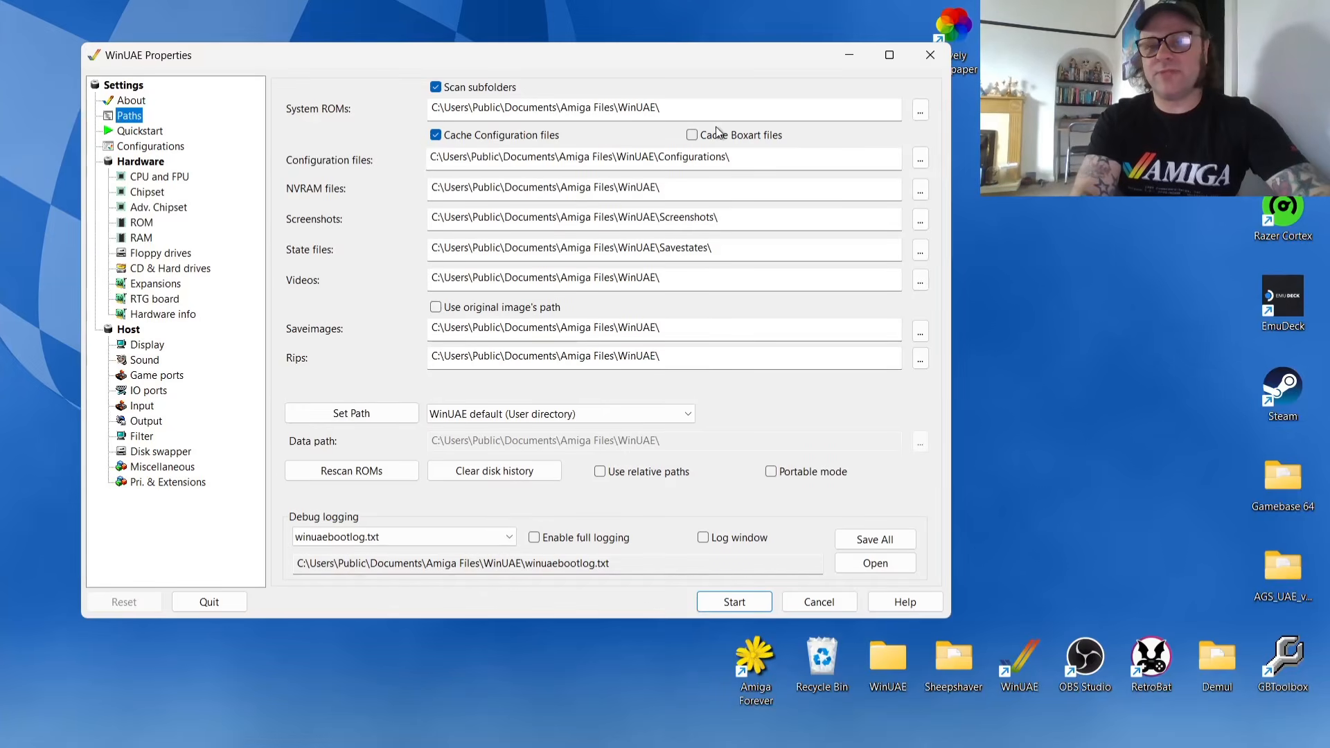
click(923, 115)
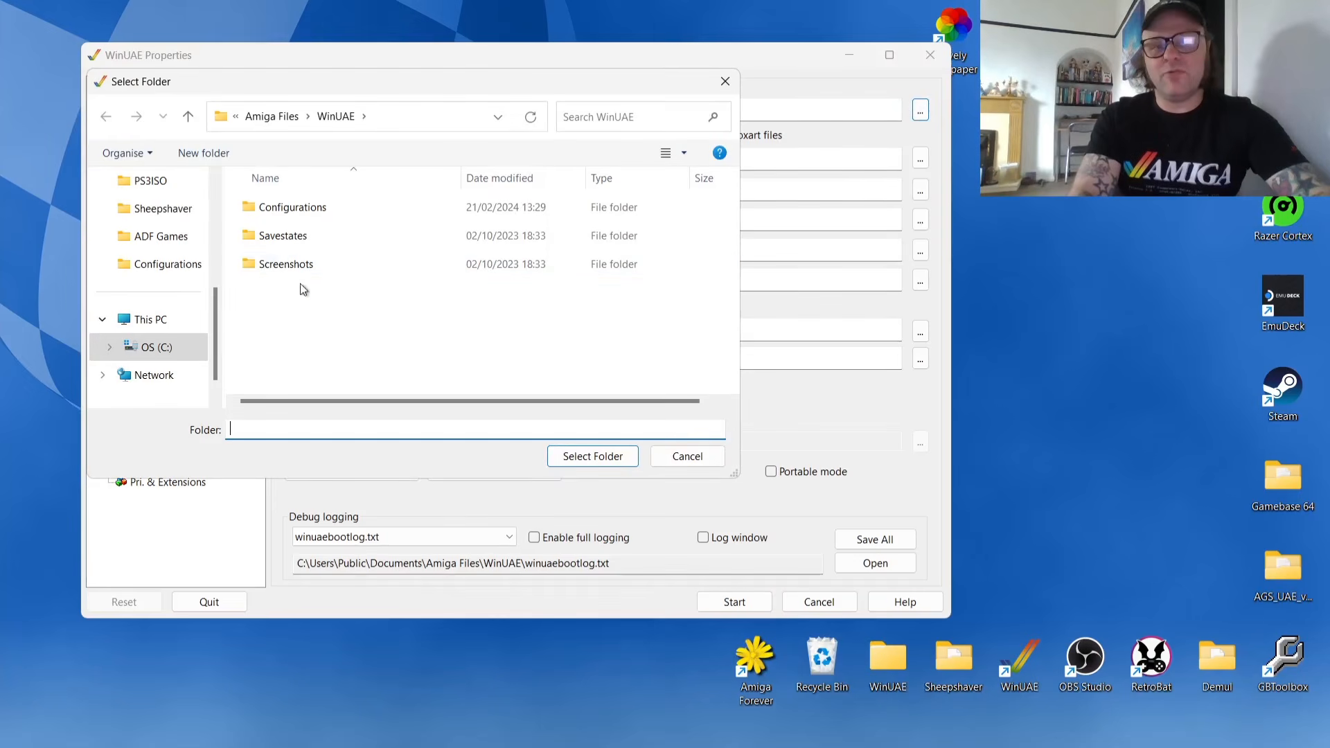
scroll(212, 221, up, 2)
drag(212, 221, 219, 179)
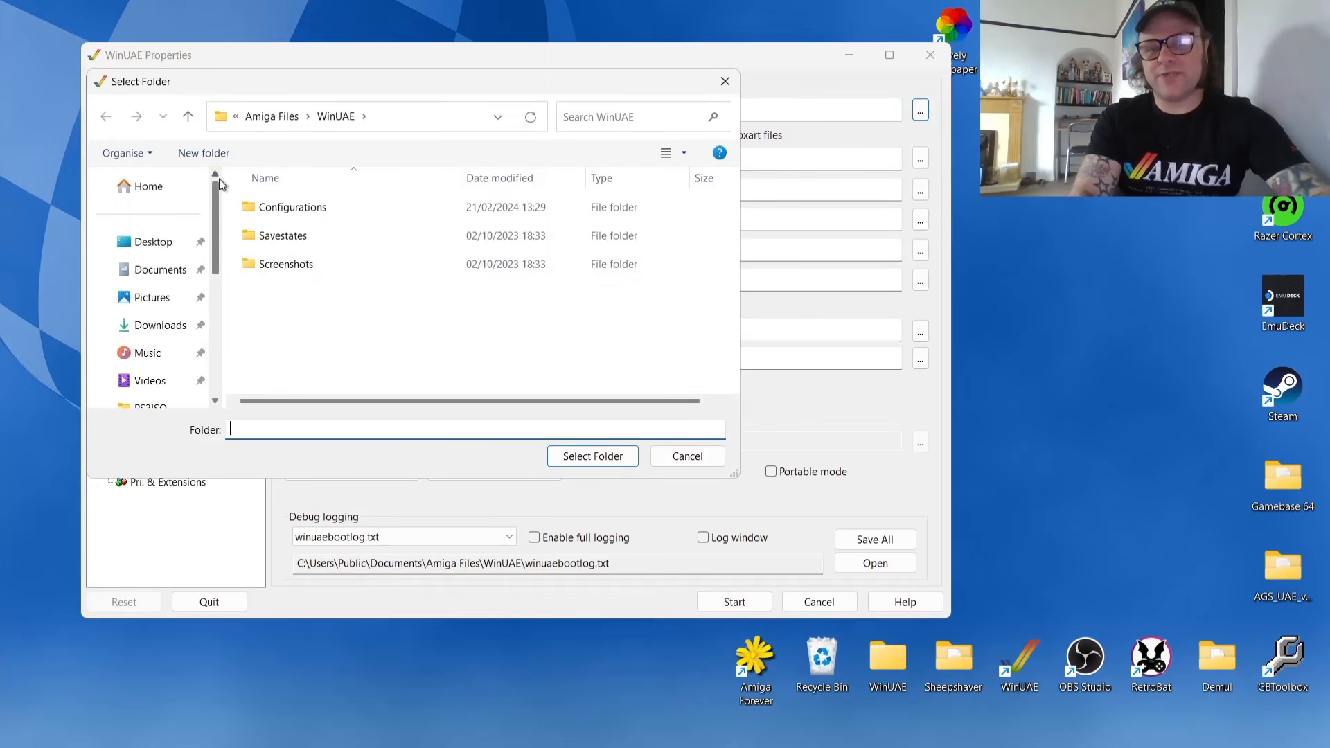
click(158, 249)
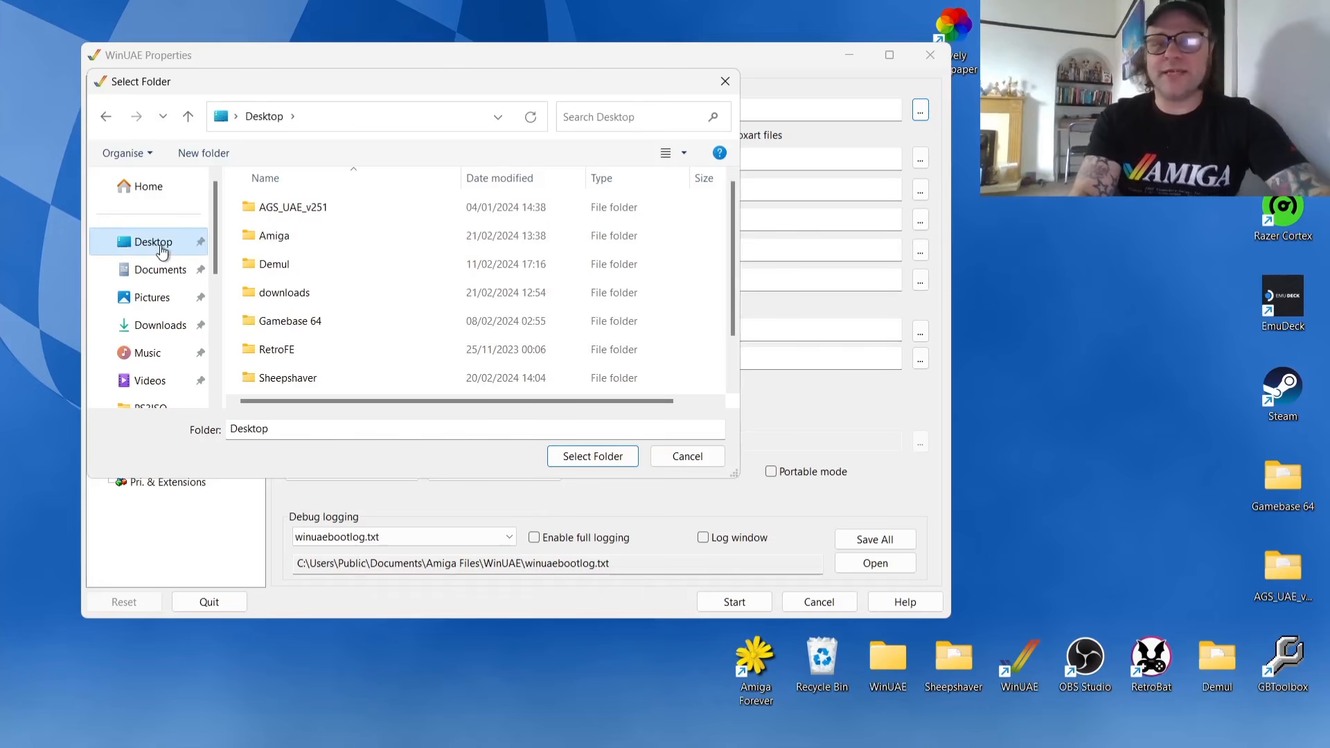
double_click(298, 242)
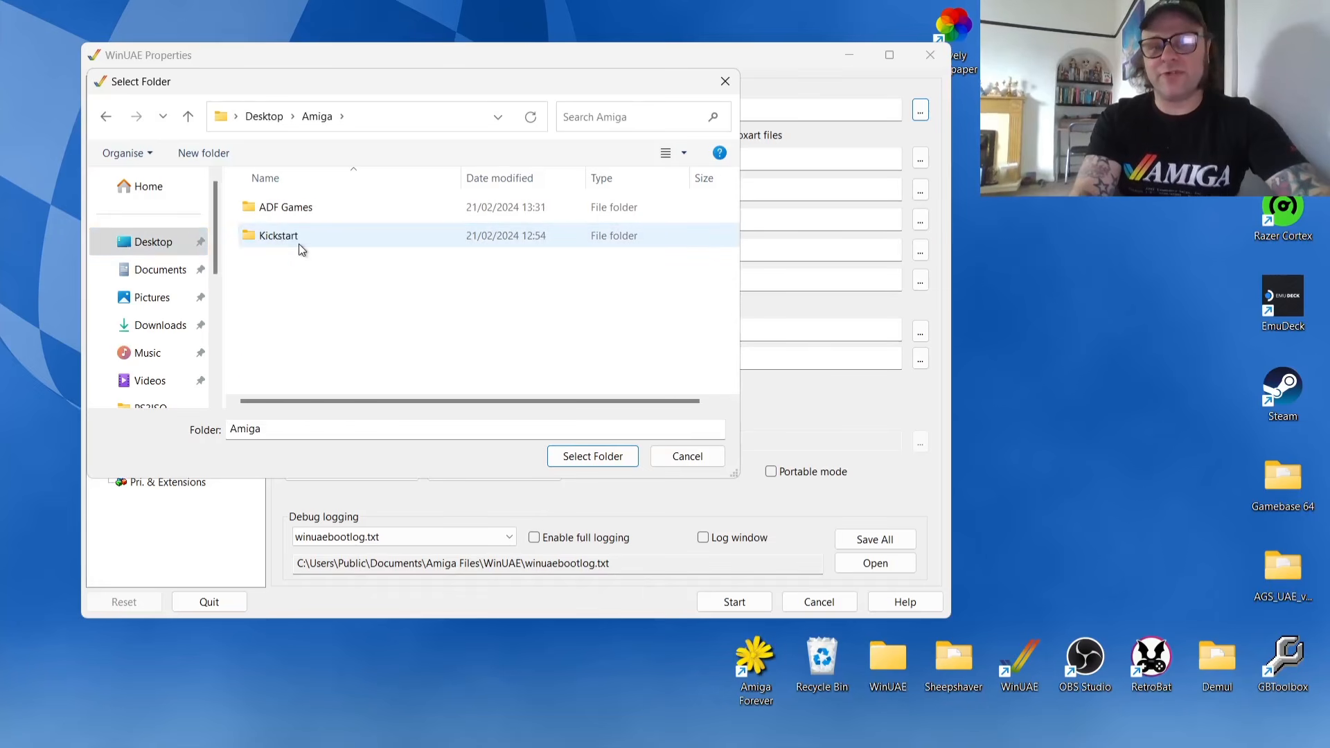
click(310, 235)
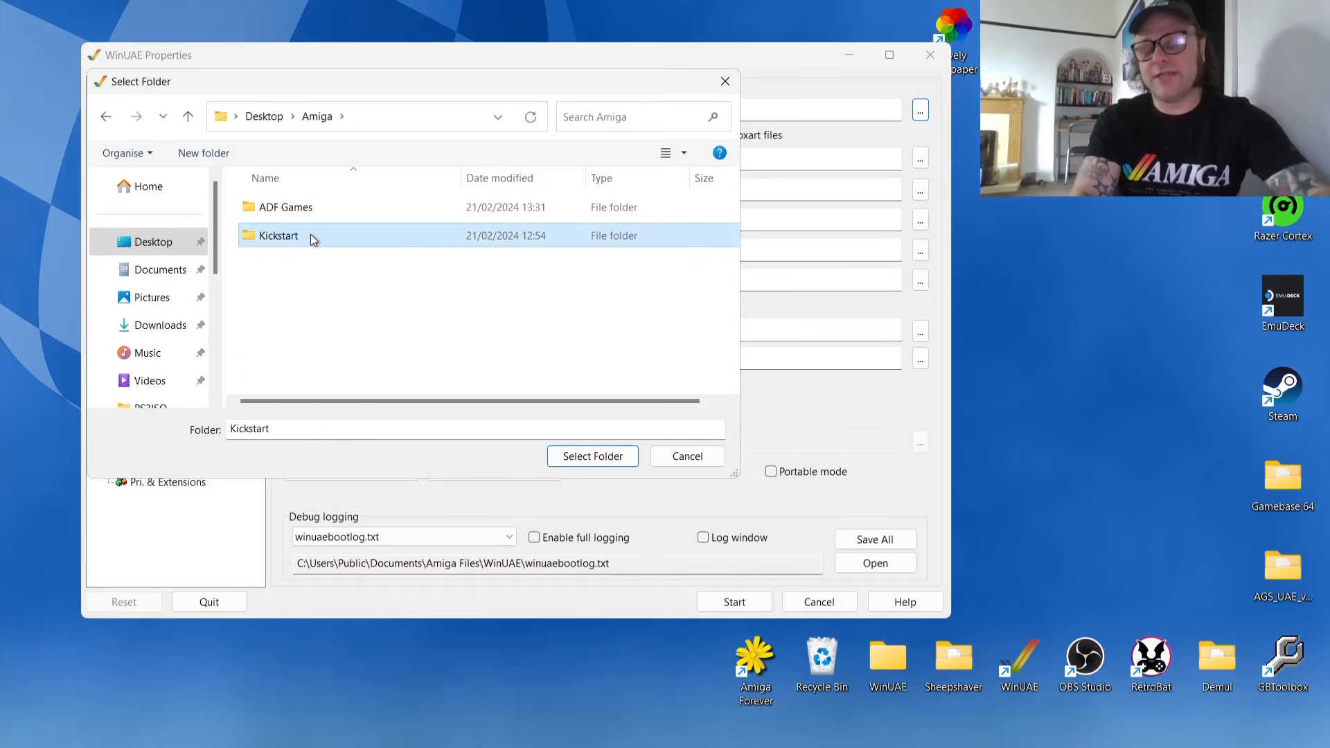
click(603, 457)
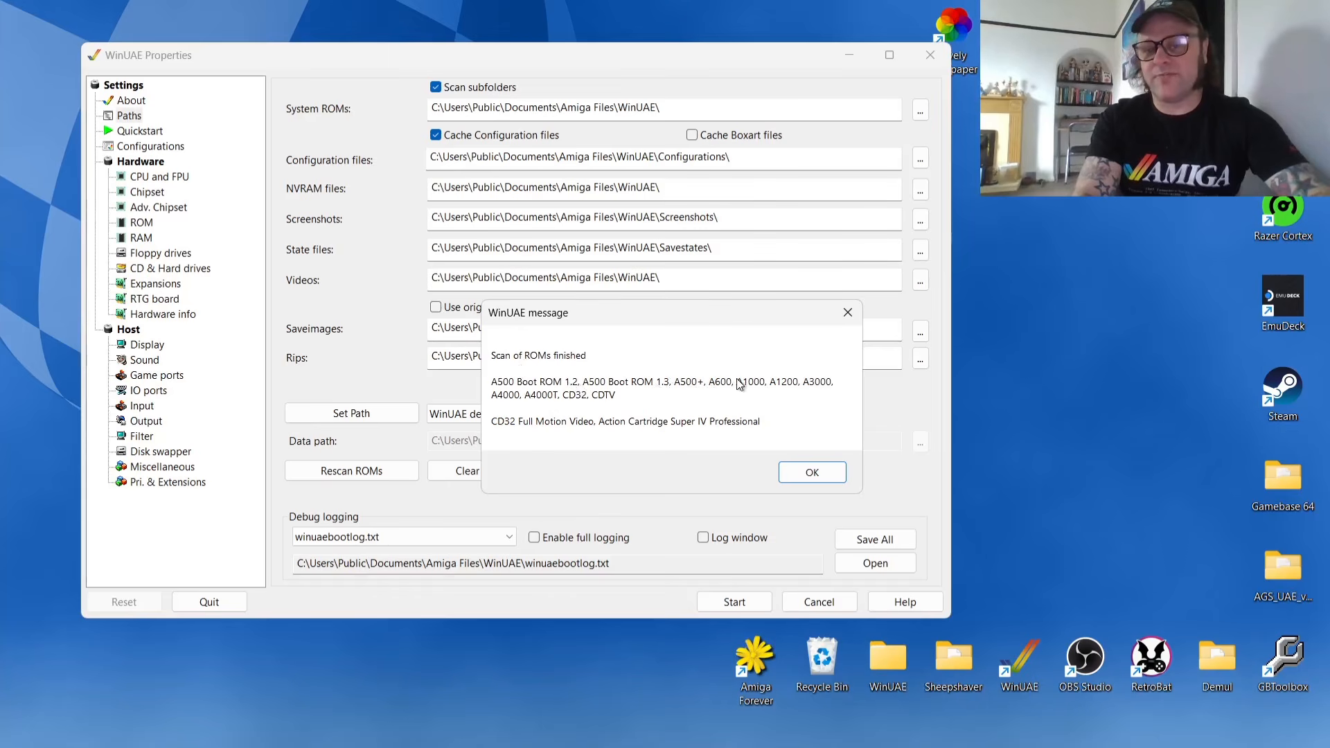
click(814, 472)
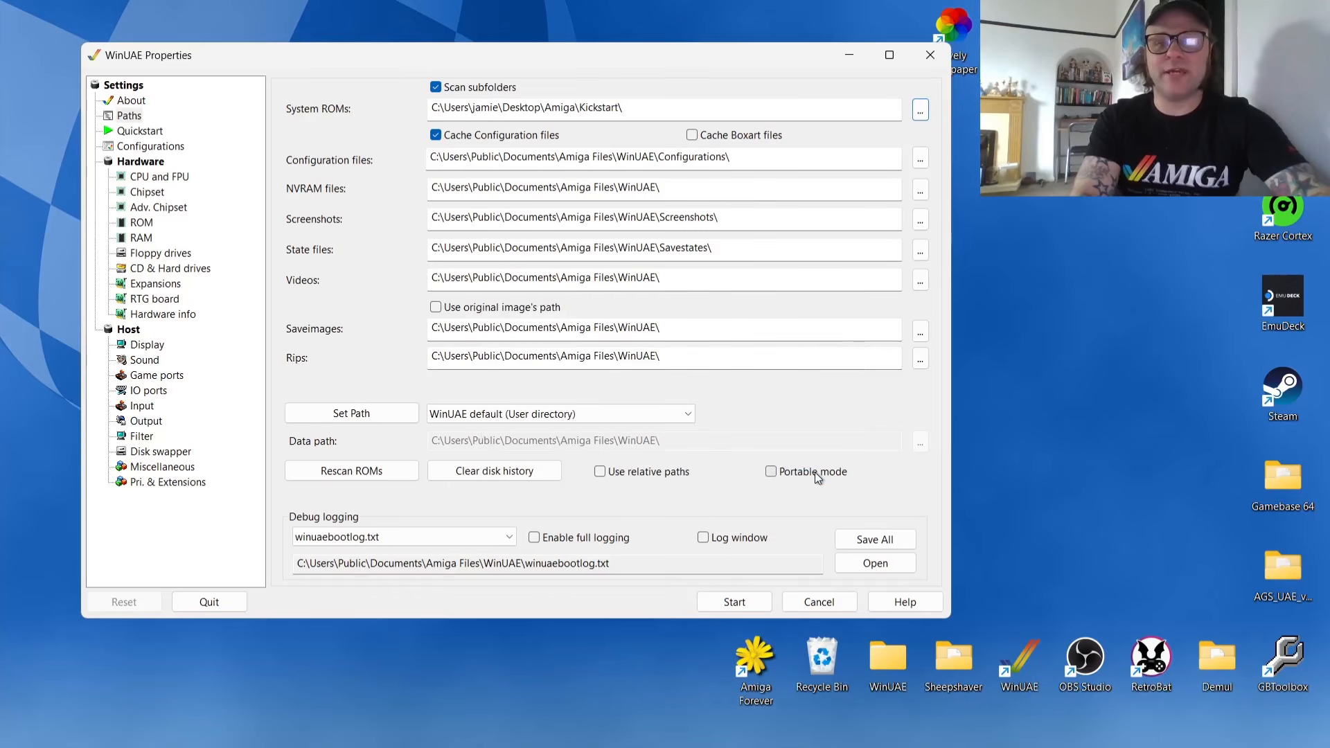
Enter the owner's online handle as the name of the new emulator configuration.
click(162, 150)
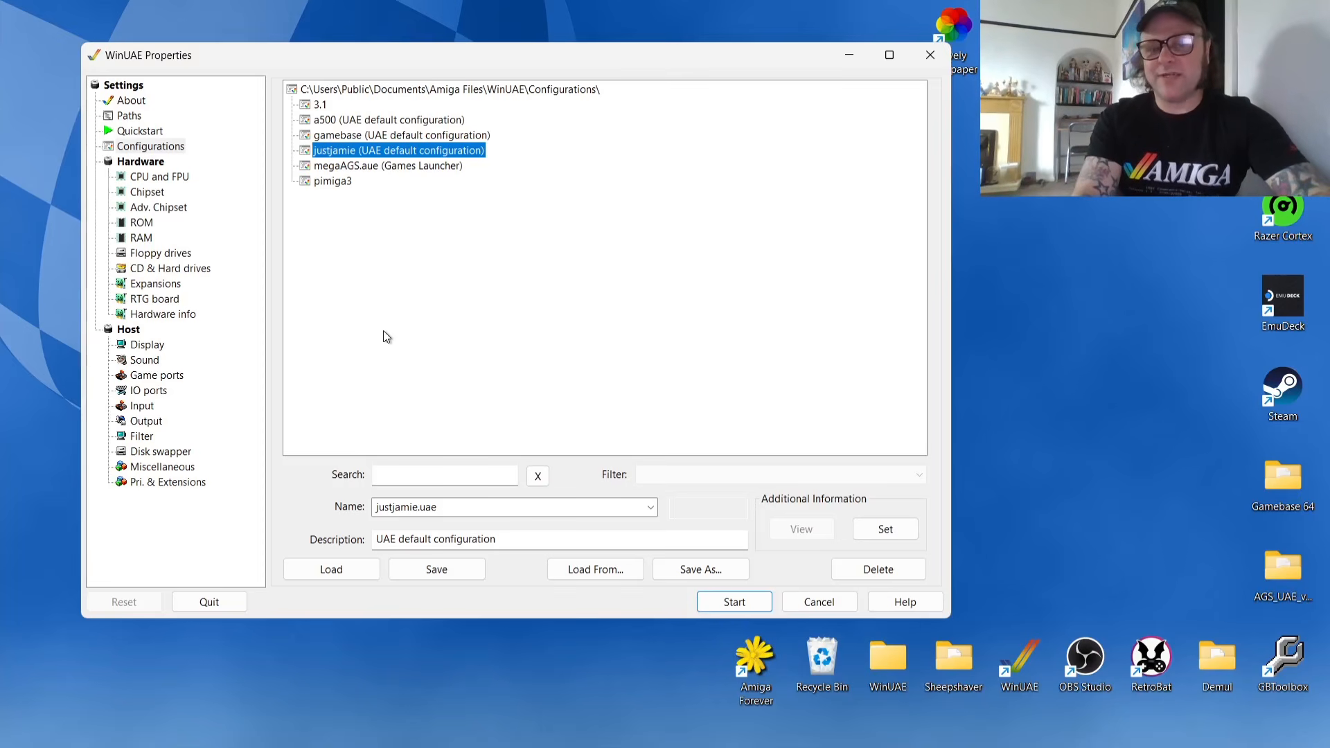
drag(476, 506, 340, 510)
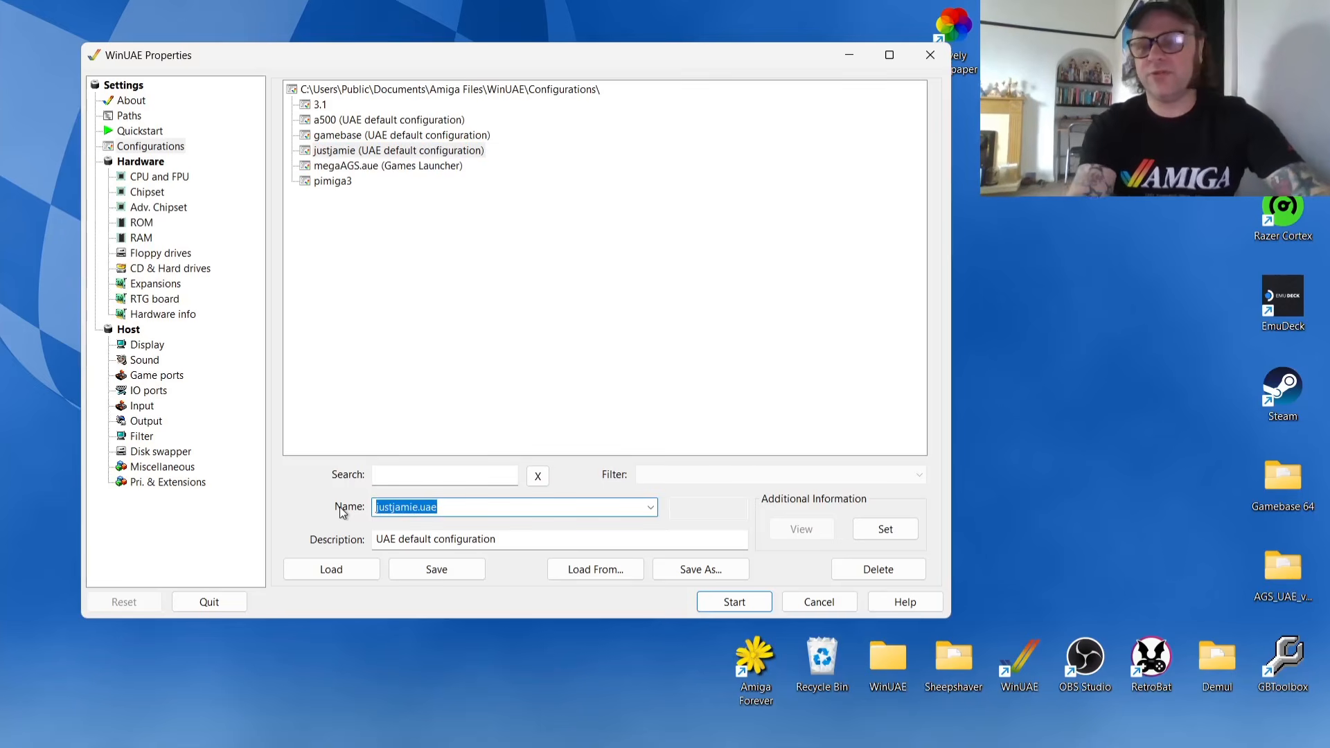
text(j)
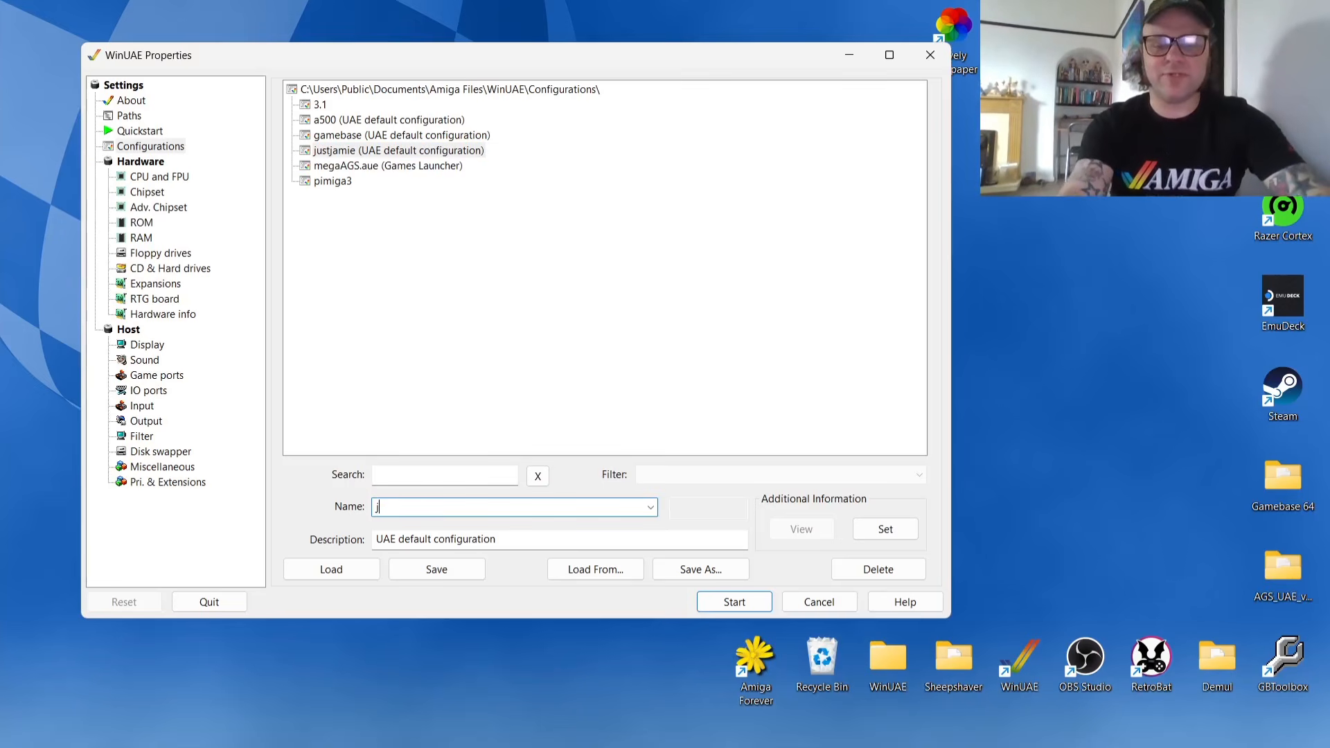
text(ust)
text(jam)
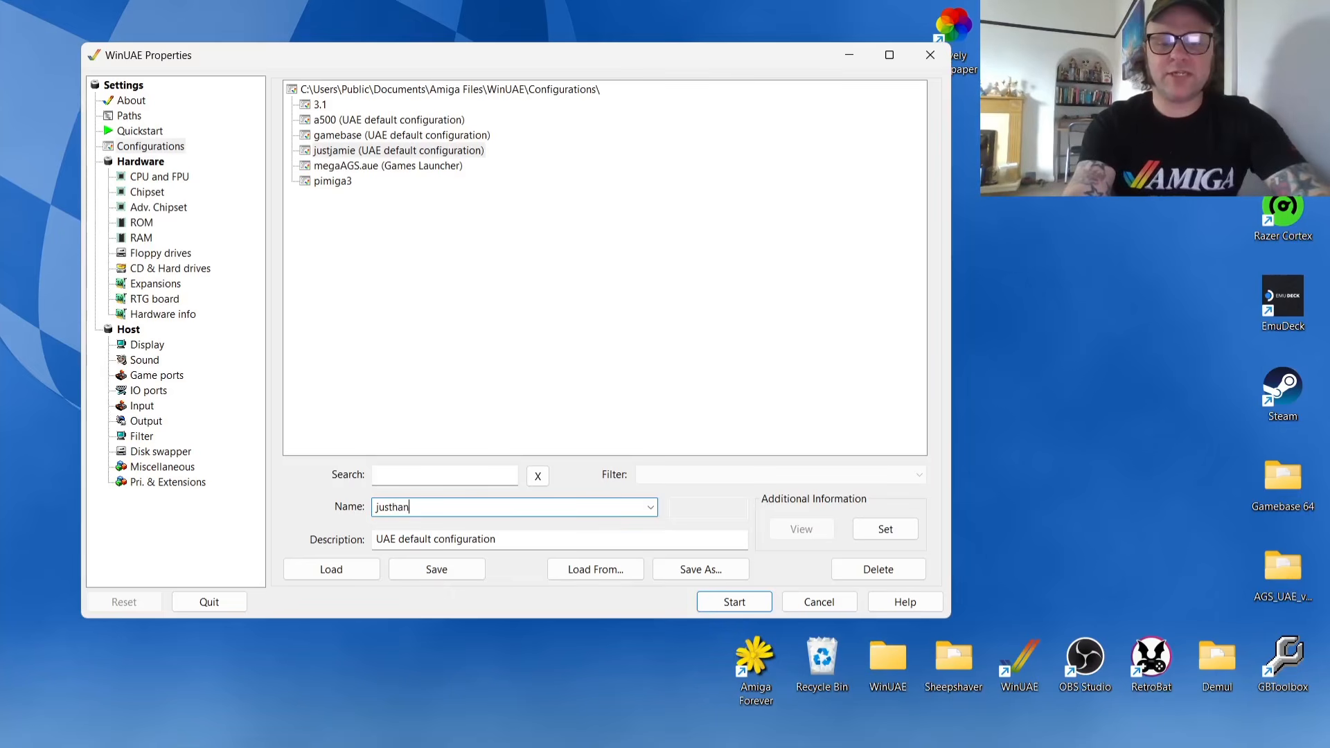
key(BackSpace)
key(BackSpace)
key(BackSpace)
text(jam)
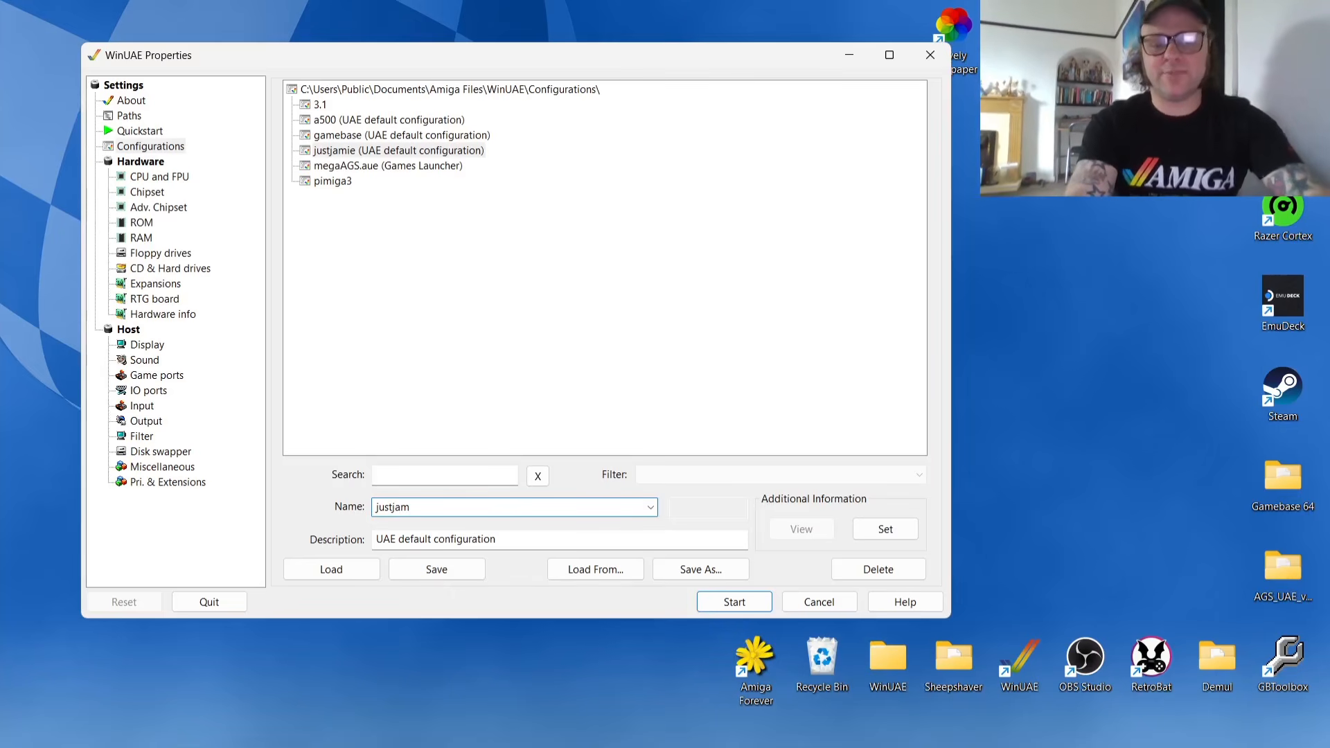
text(ie)
key(BackSpace)
key(BackSpace)
text(ie)
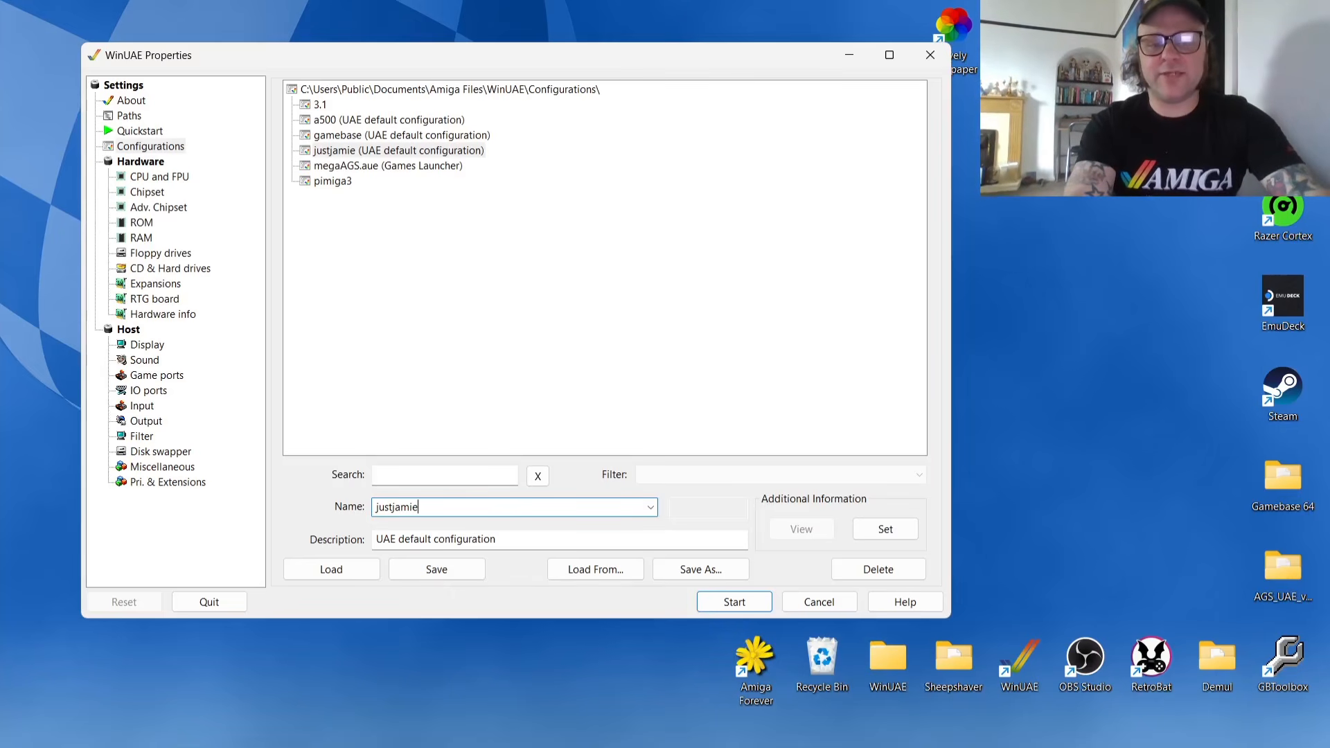
text(1983)
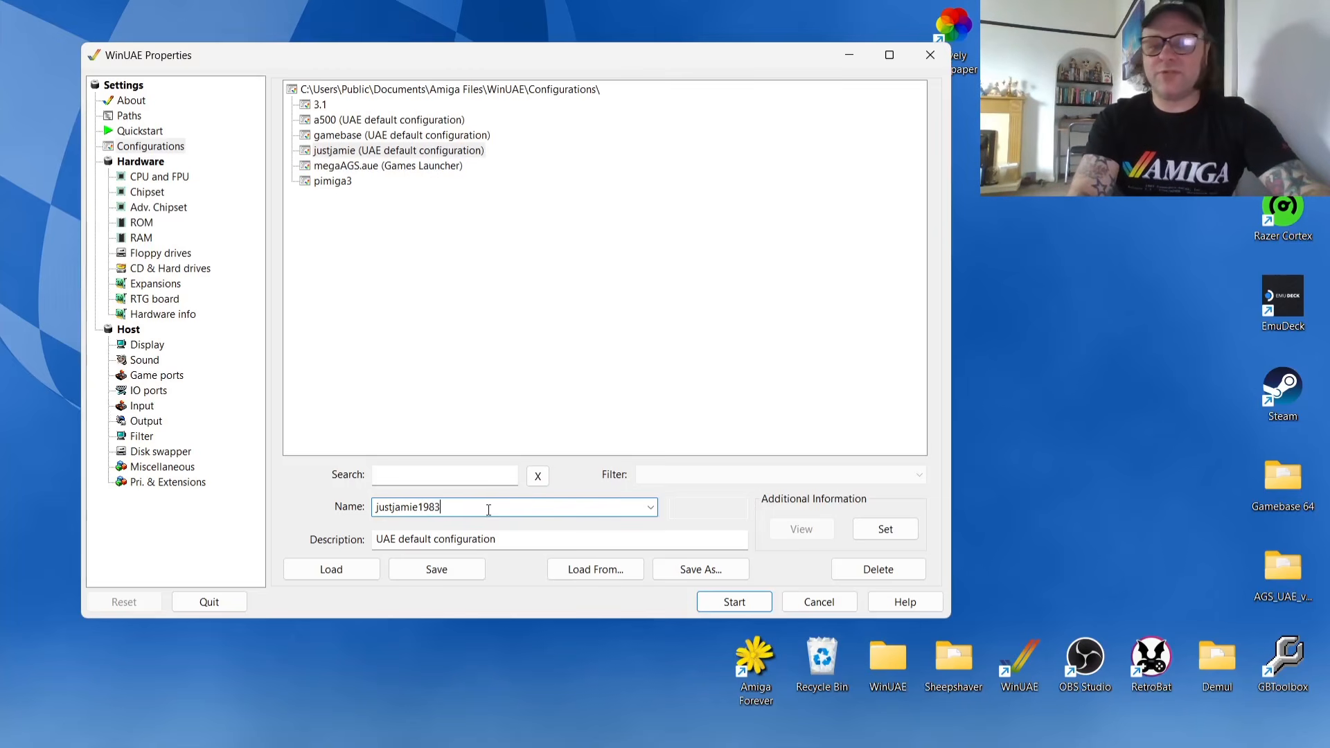
Save the configuration as a new file named with the owner's handle in the Configurations folder and select it in the list.
click(690, 569)
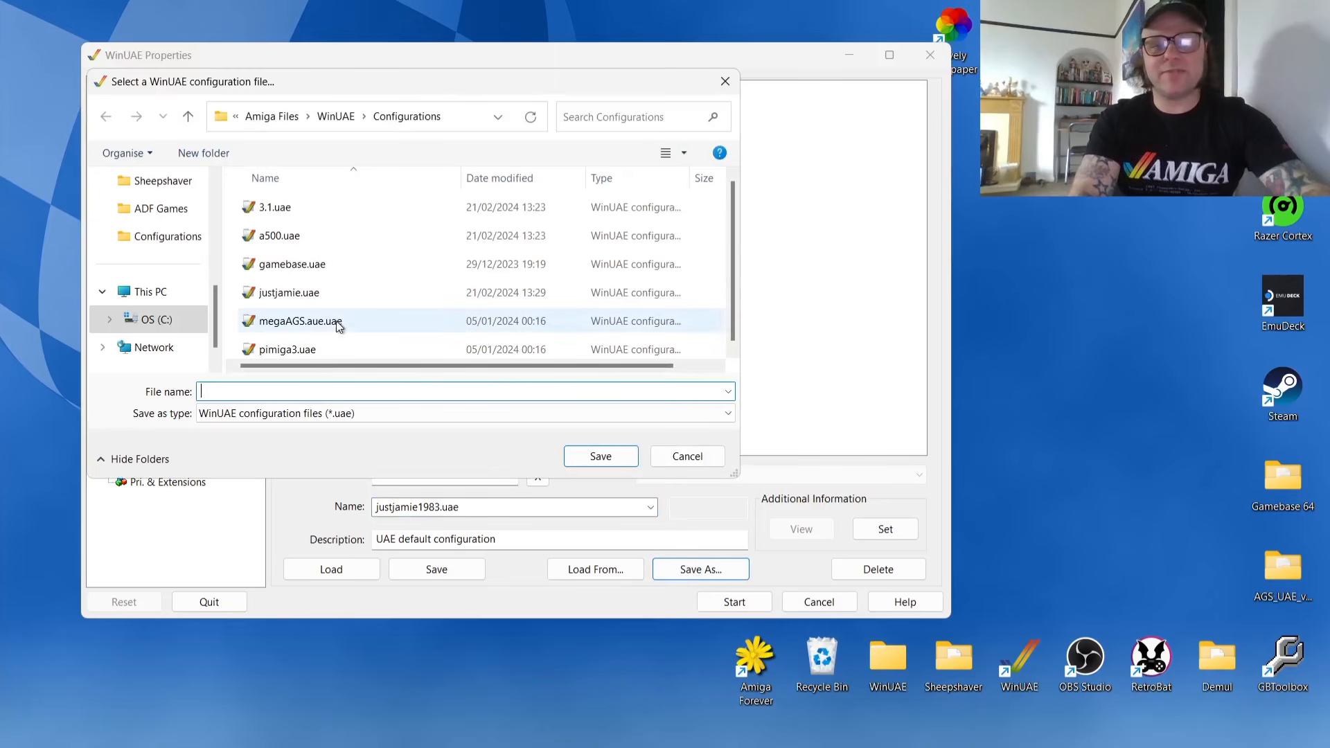
text(just)
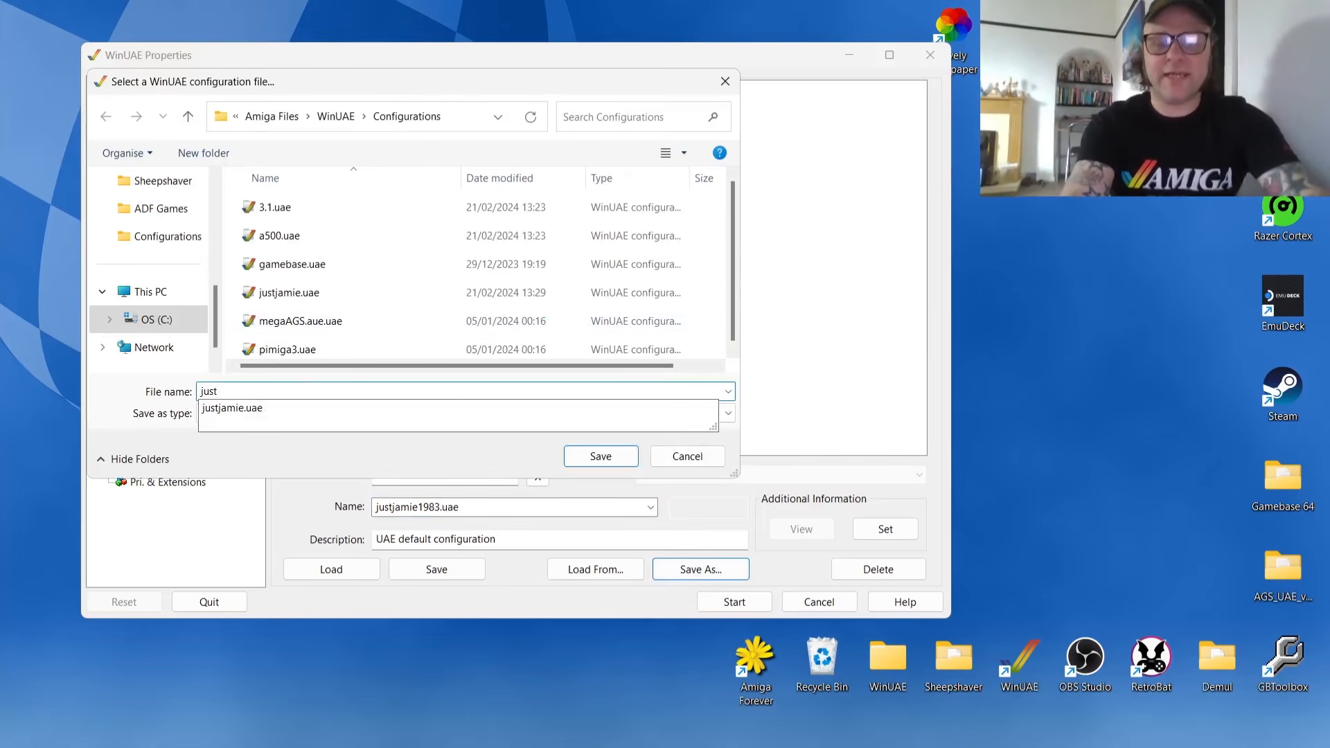
text(jamie1983)
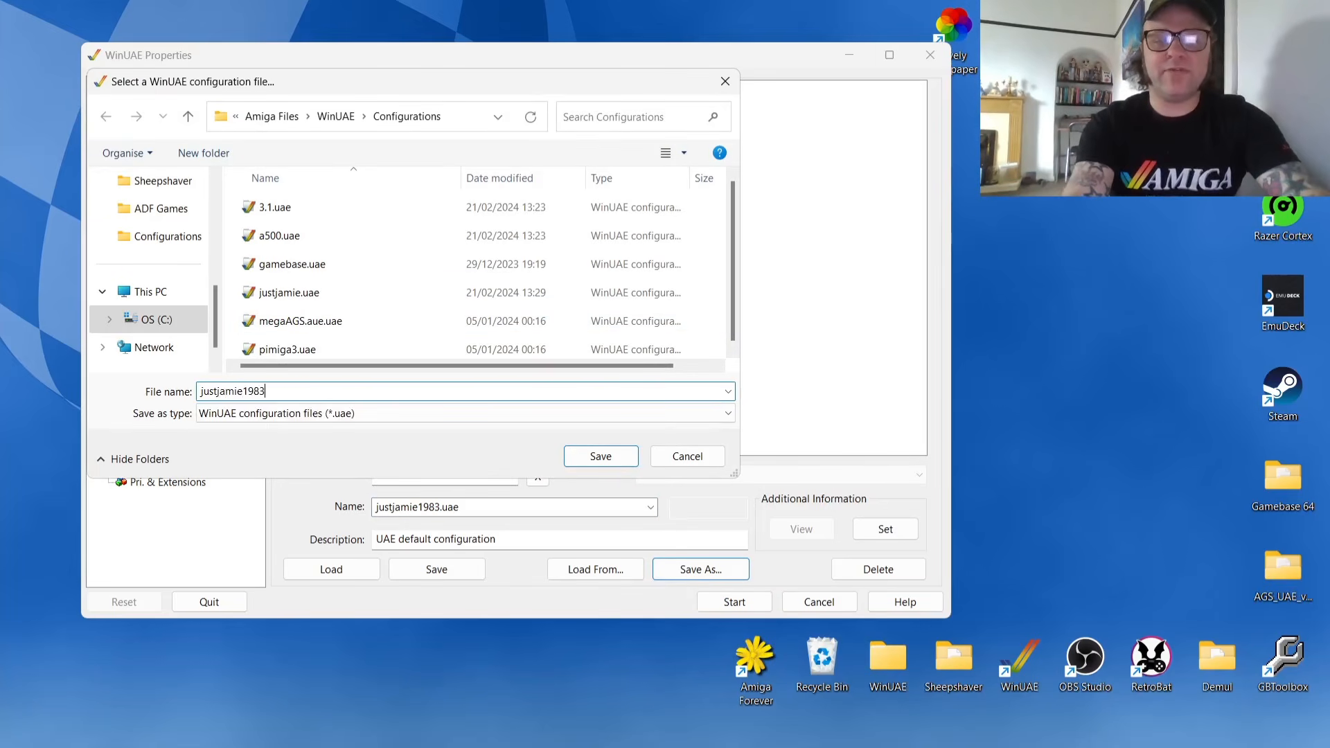
click(577, 453)
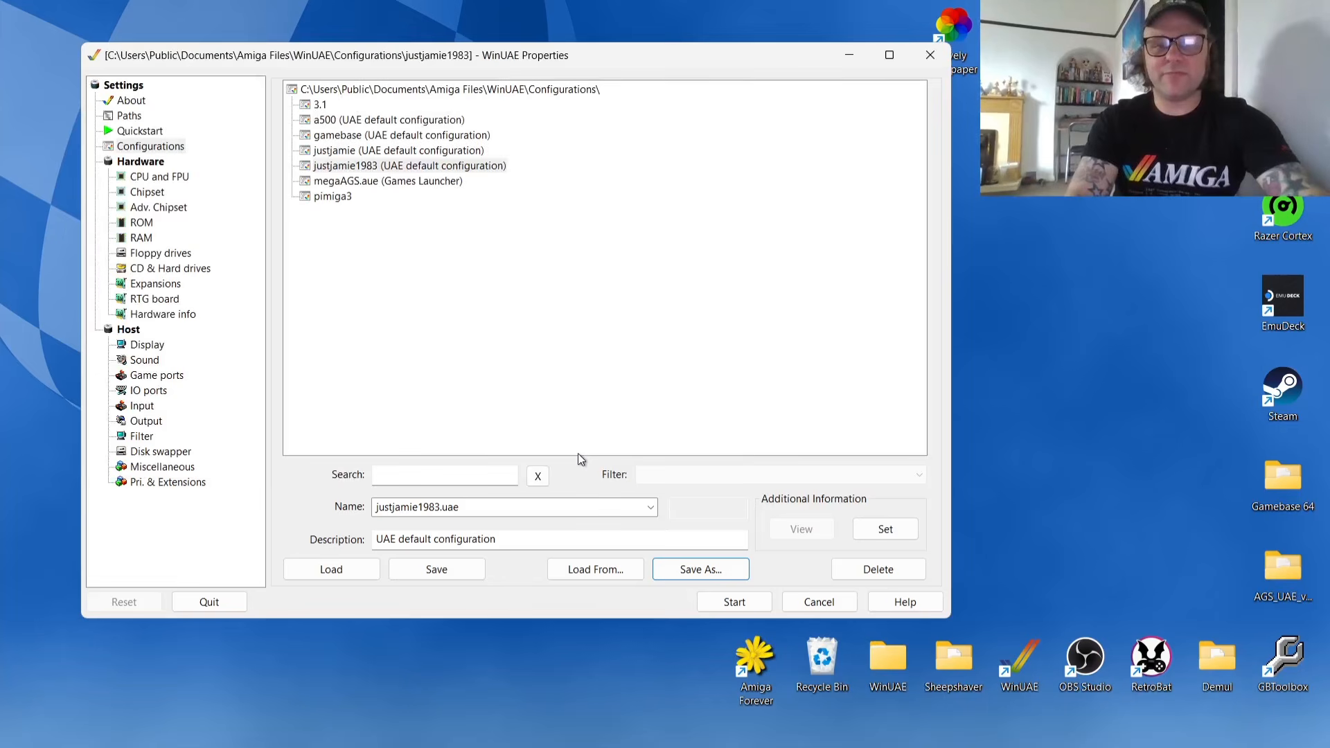
click(373, 170)
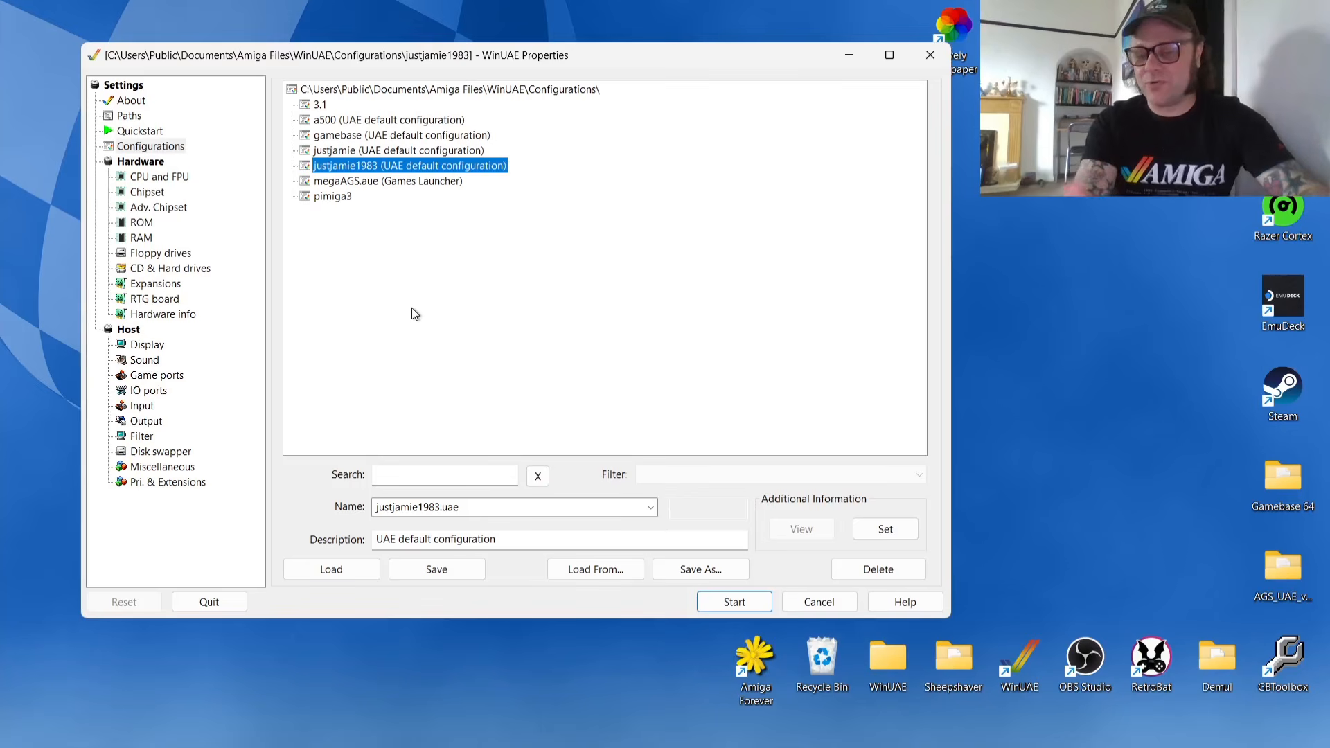
Set the Quickstart model to A500 with the 1.3 ROM, OCS, 512 KB Chip + 512 KB Slow RAM configuration.
click(147, 131)
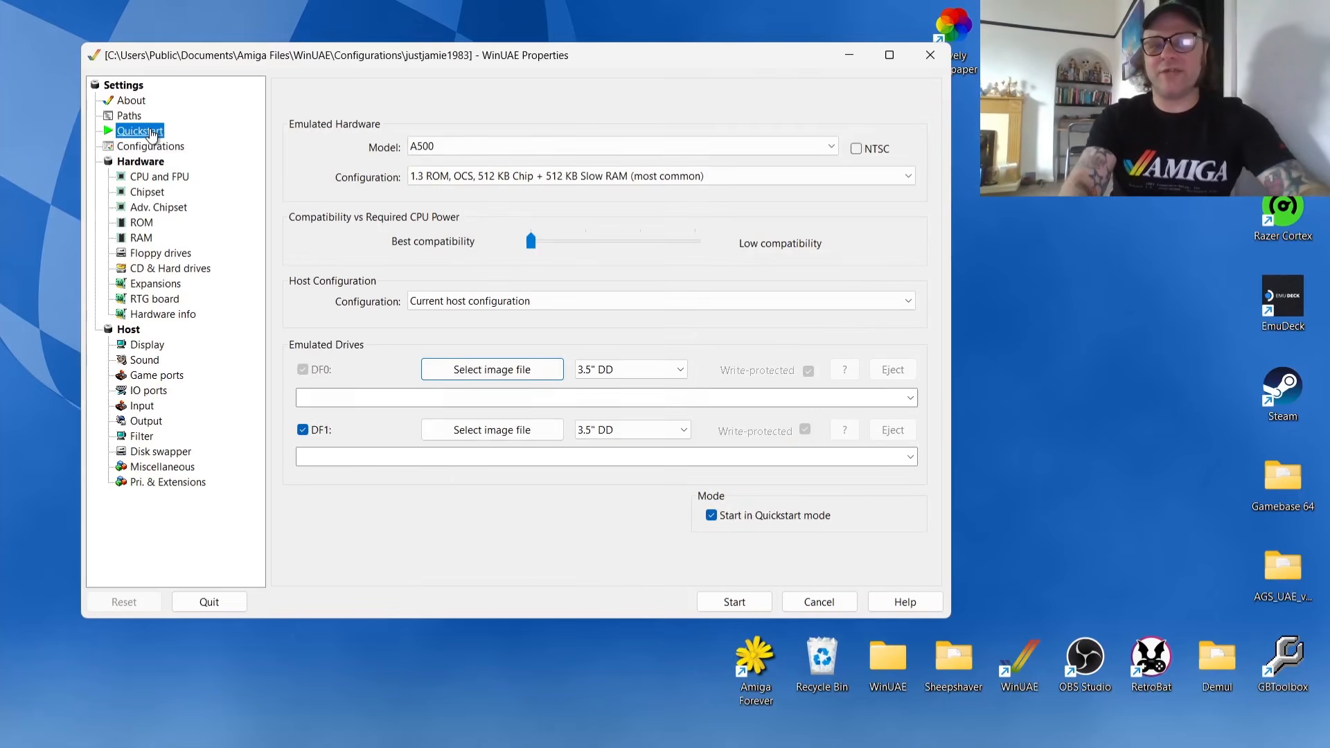
click(470, 146)
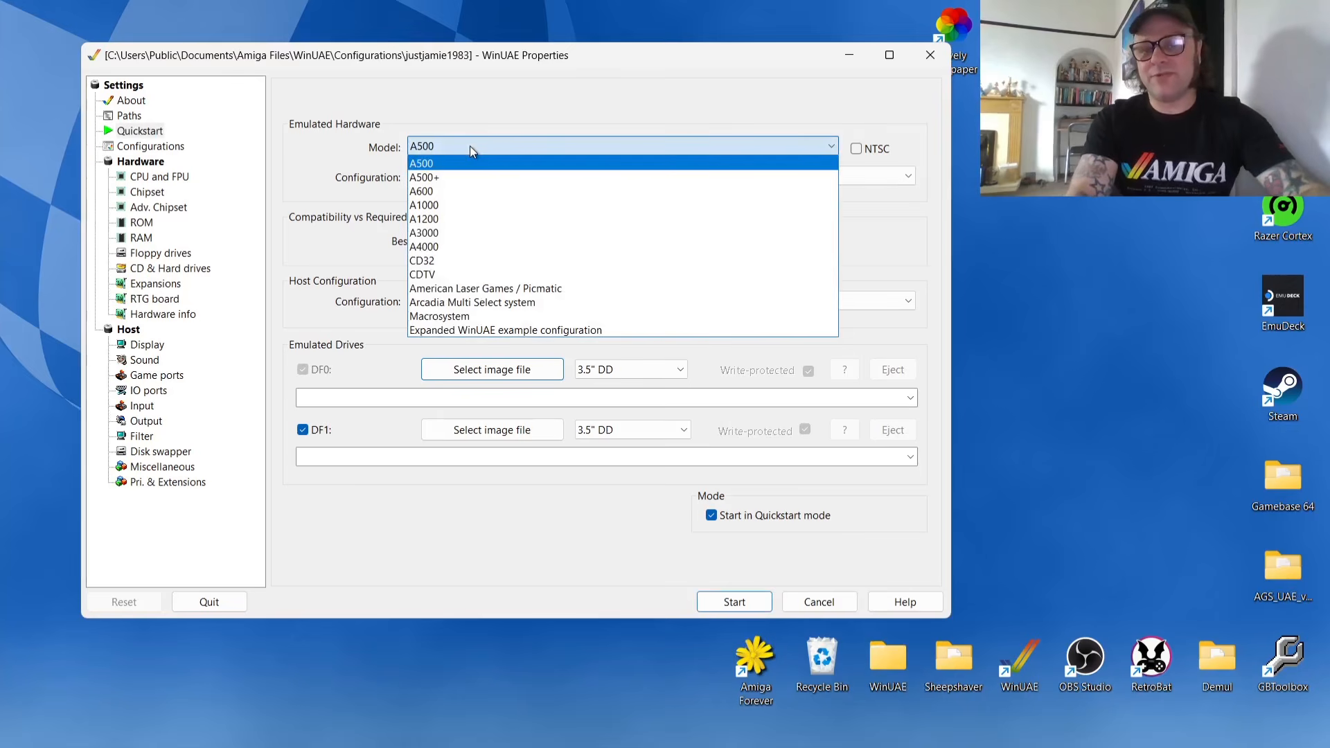
click(465, 224)
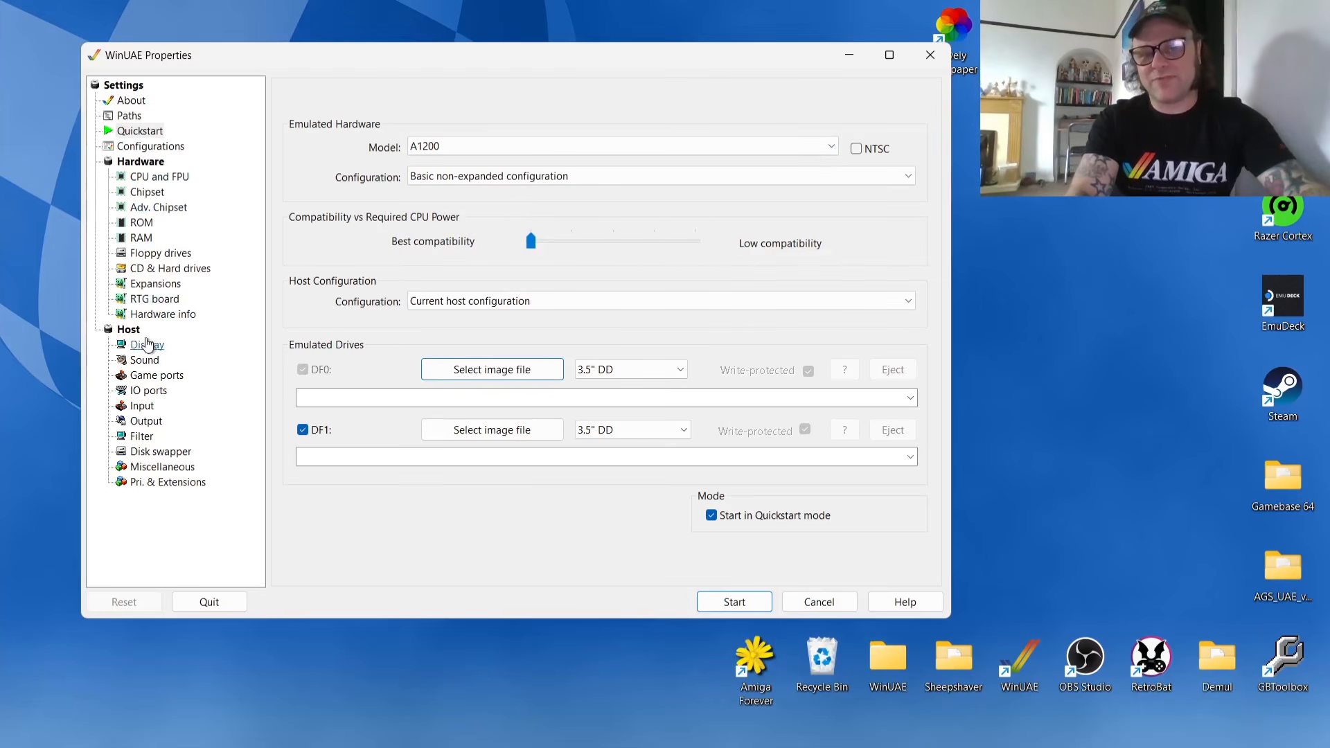
click(587, 149)
click(584, 162)
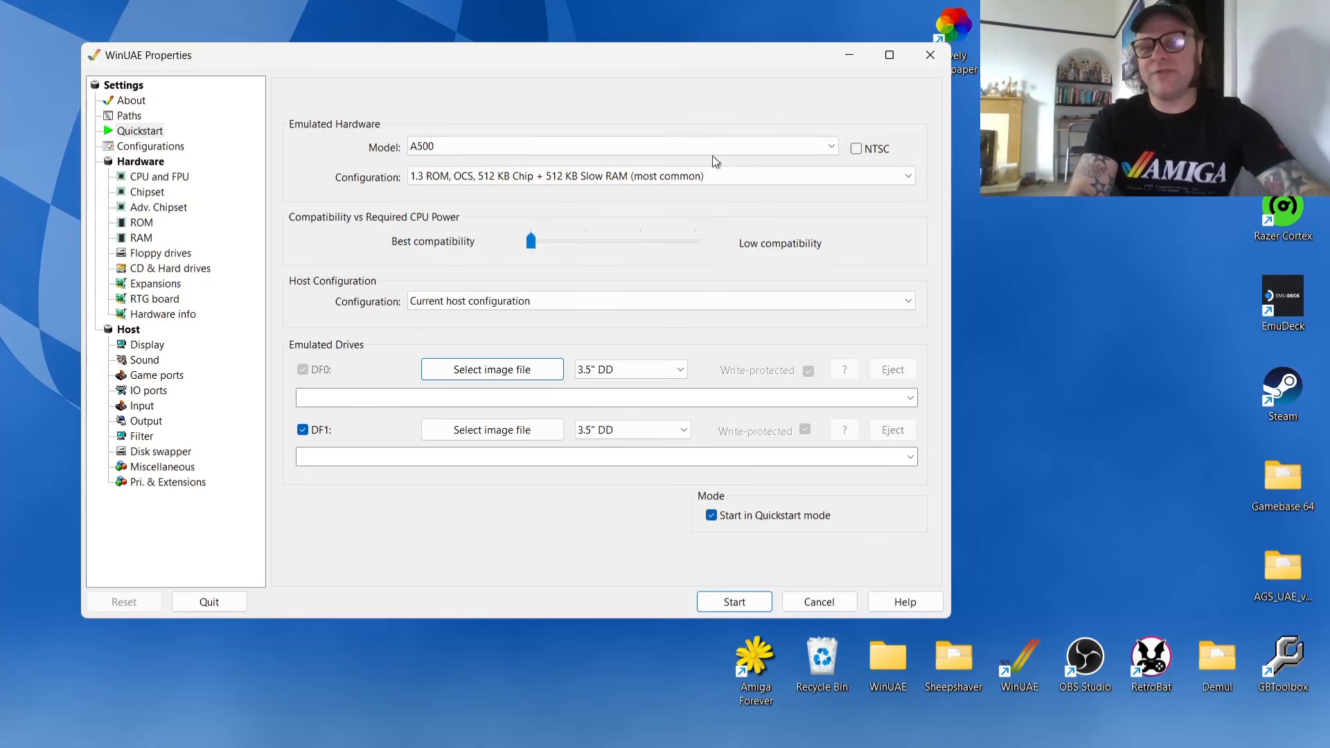
click(890, 173)
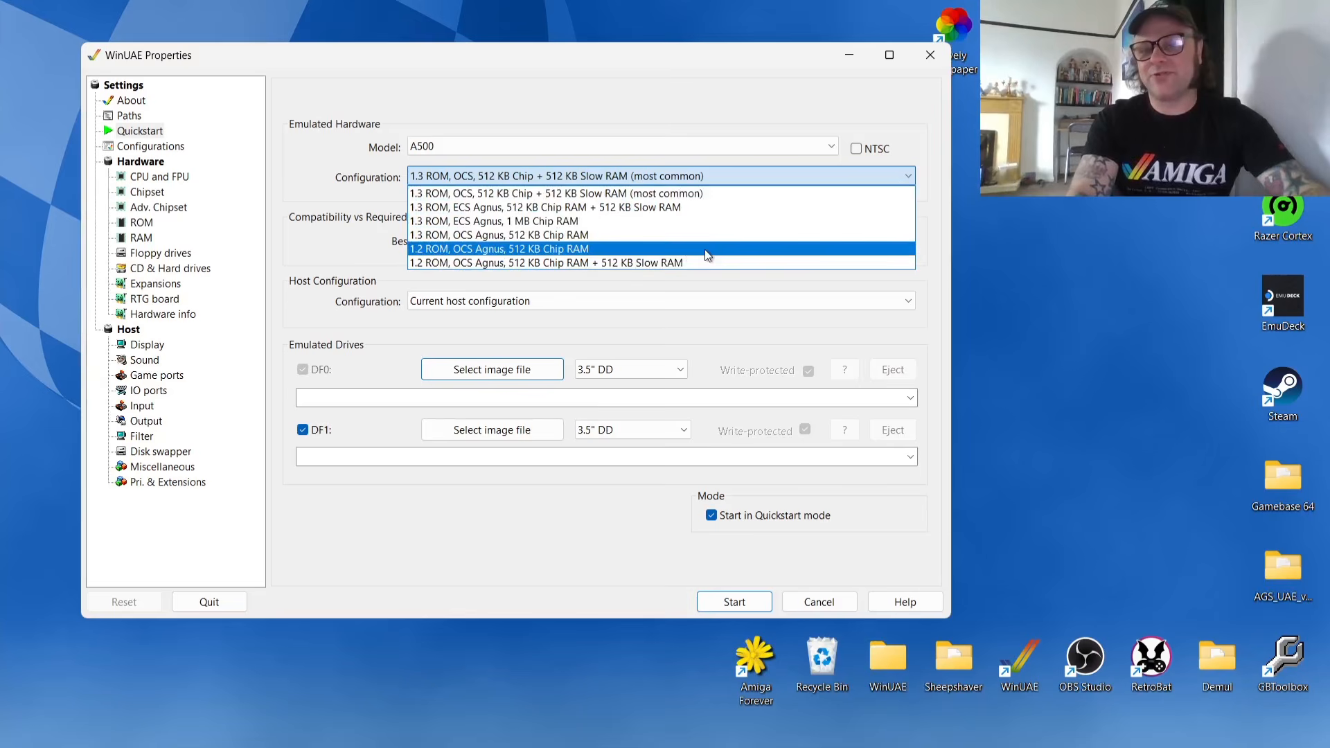
click(708, 194)
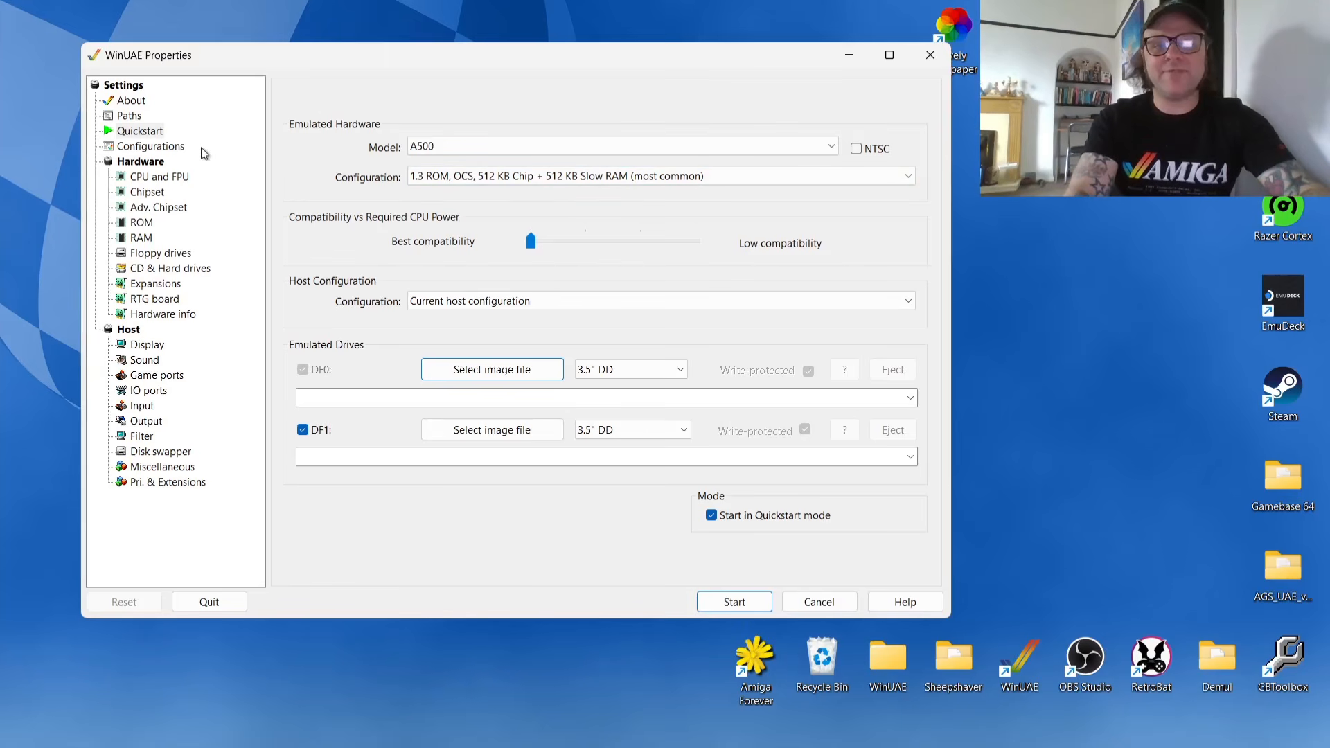
Set the main ROM file to KS ROM v3.1 (A500,A600,A2000) rev 40.63 (512k).
click(141, 223)
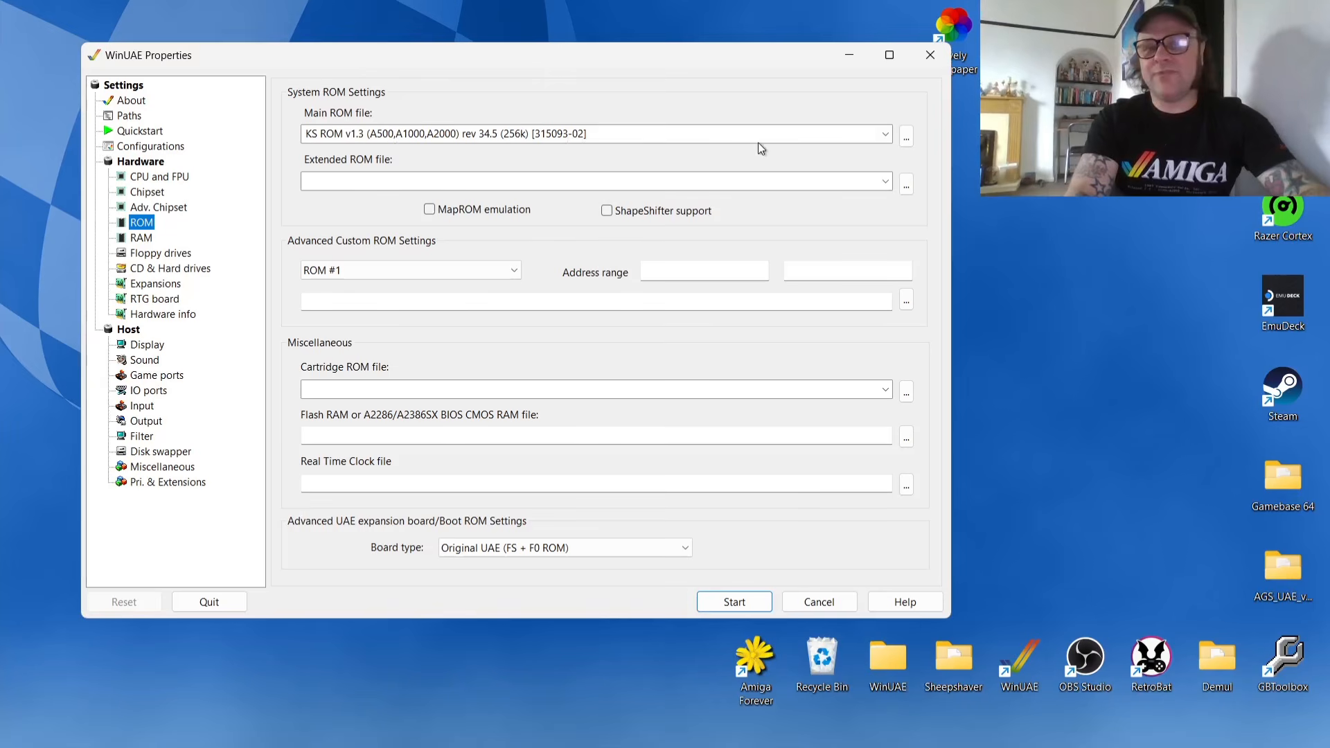
click(885, 135)
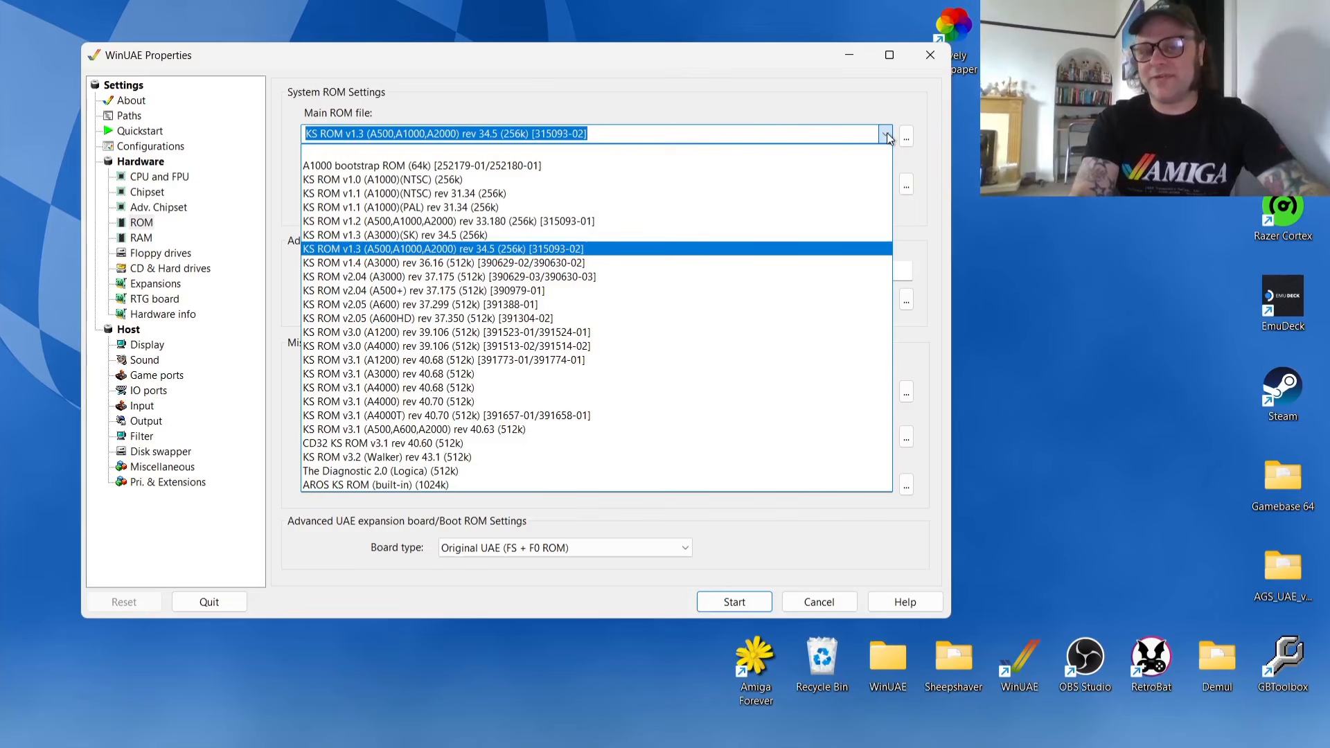
click(555, 428)
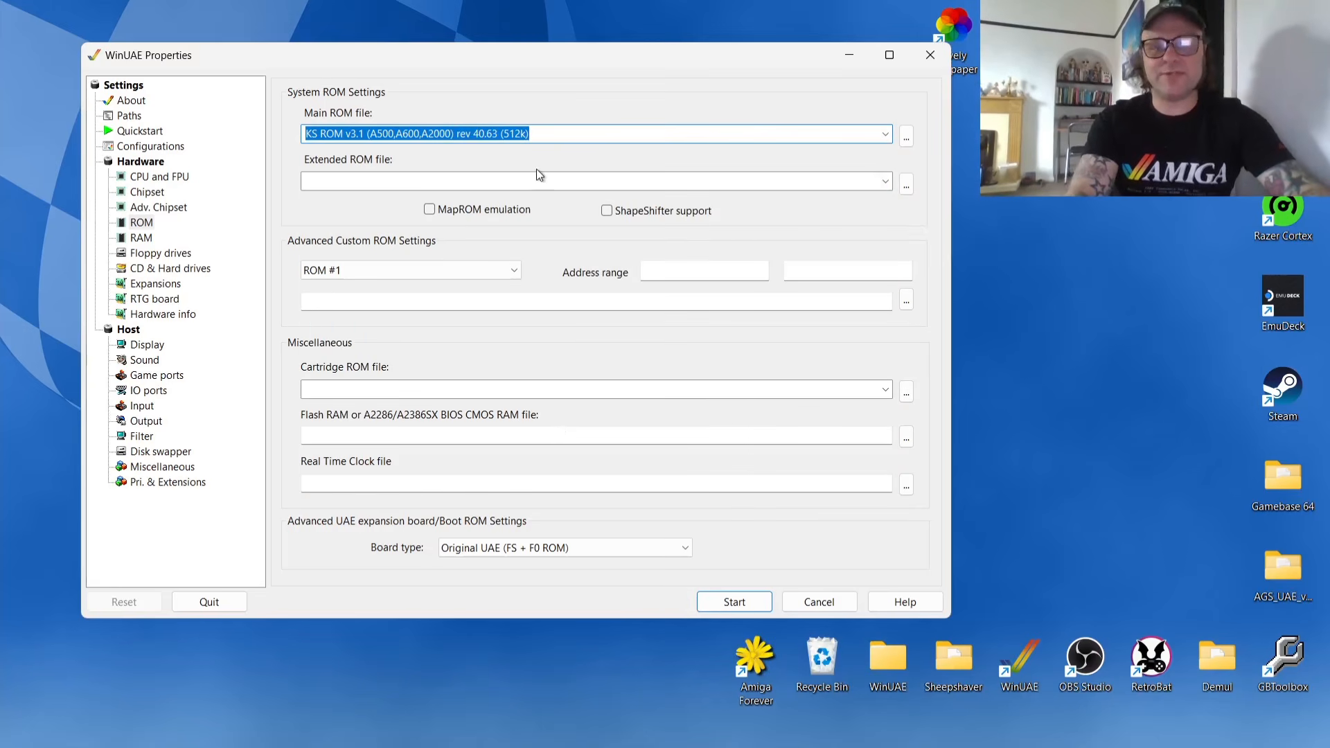
Load Alien 3 Disk 1 of 2 into floppy drive DF0 and Disk 2 of 2 into DF1 from the desktop's Amiga\ADF Games folder.
click(169, 255)
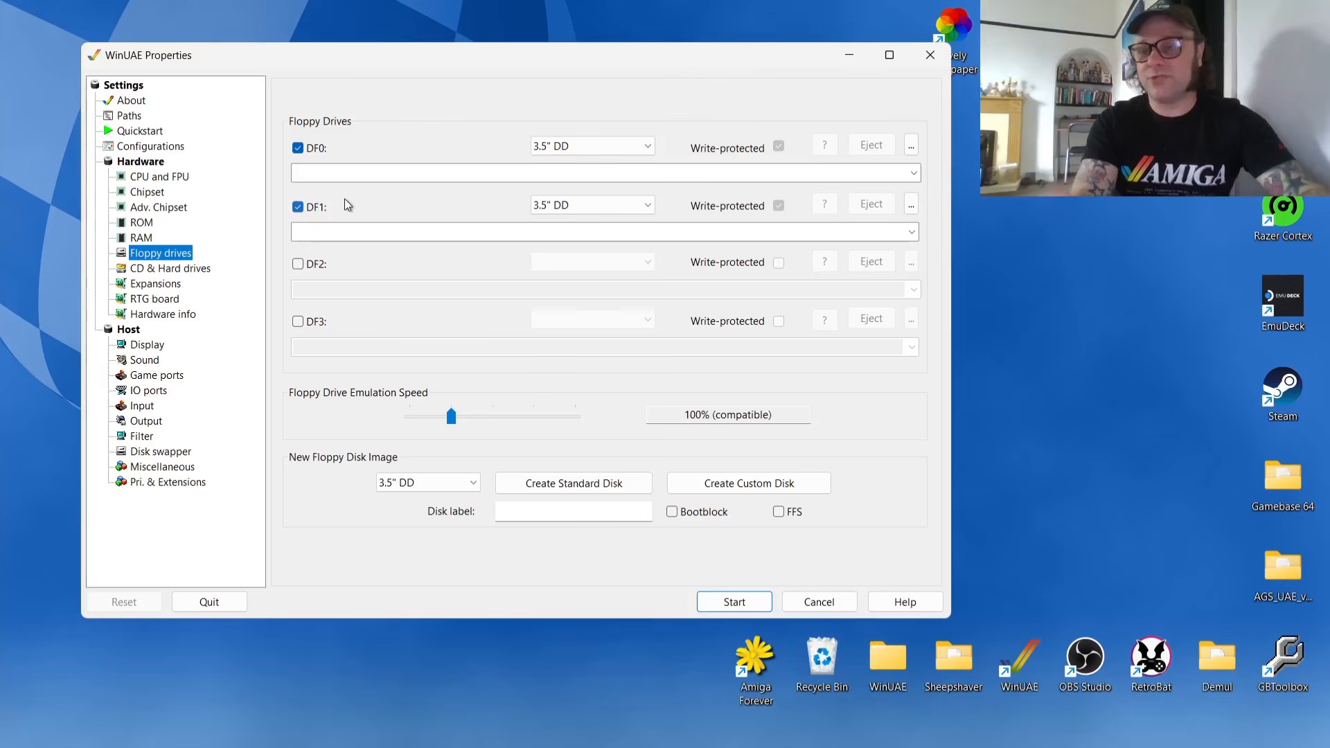
click(298, 206)
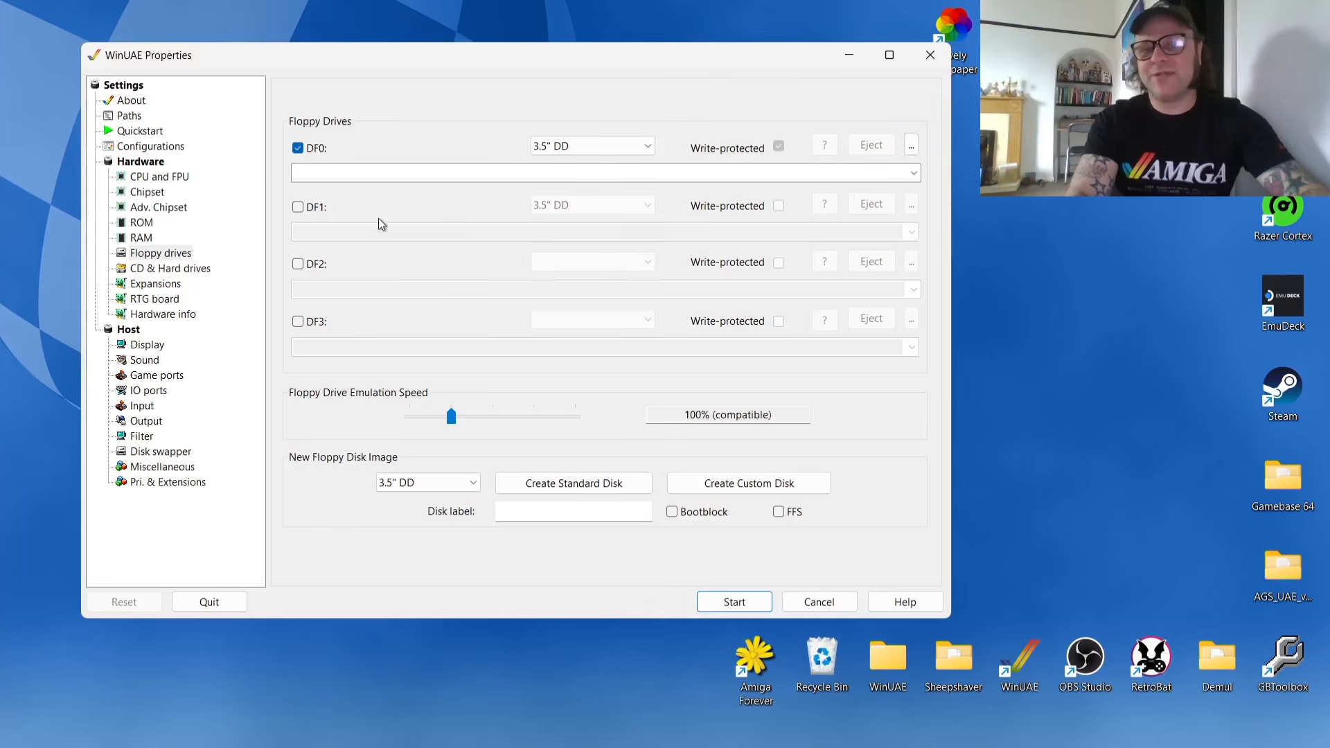
click(298, 206)
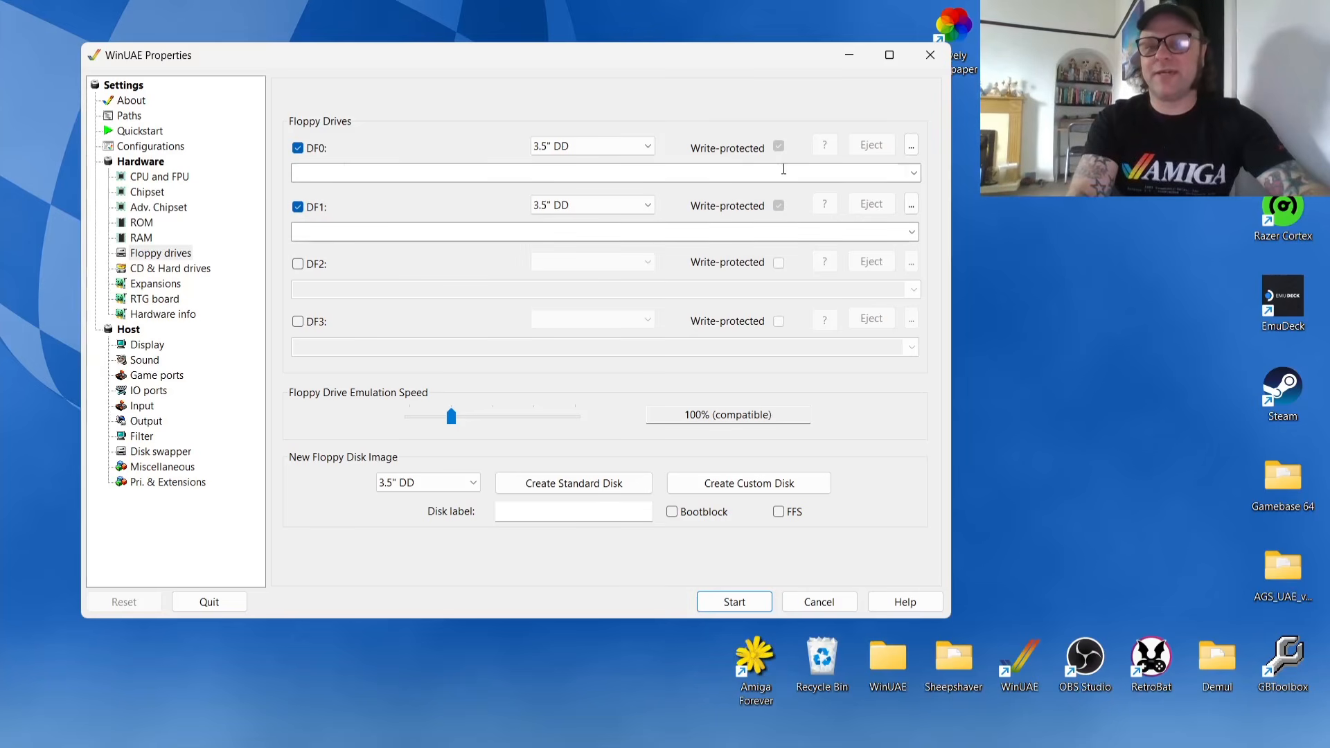
click(912, 146)
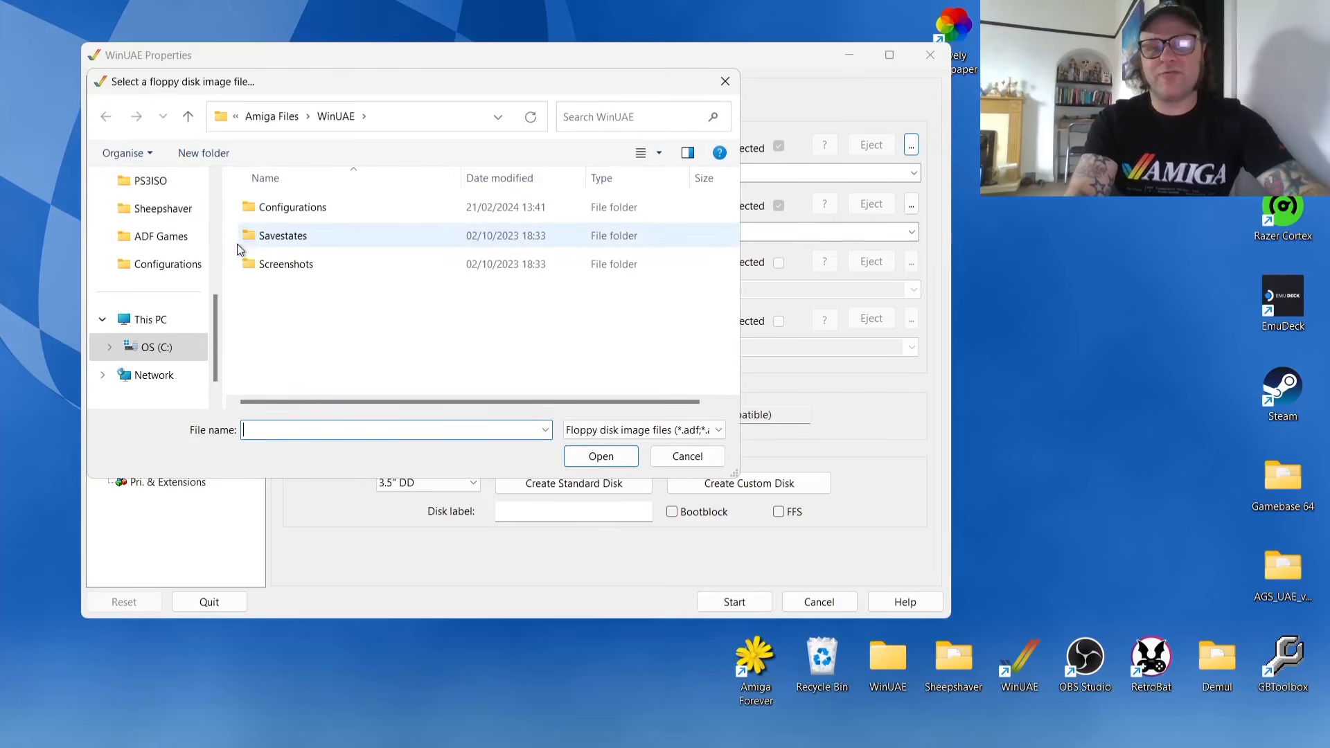
scroll(217, 251, up, 3)
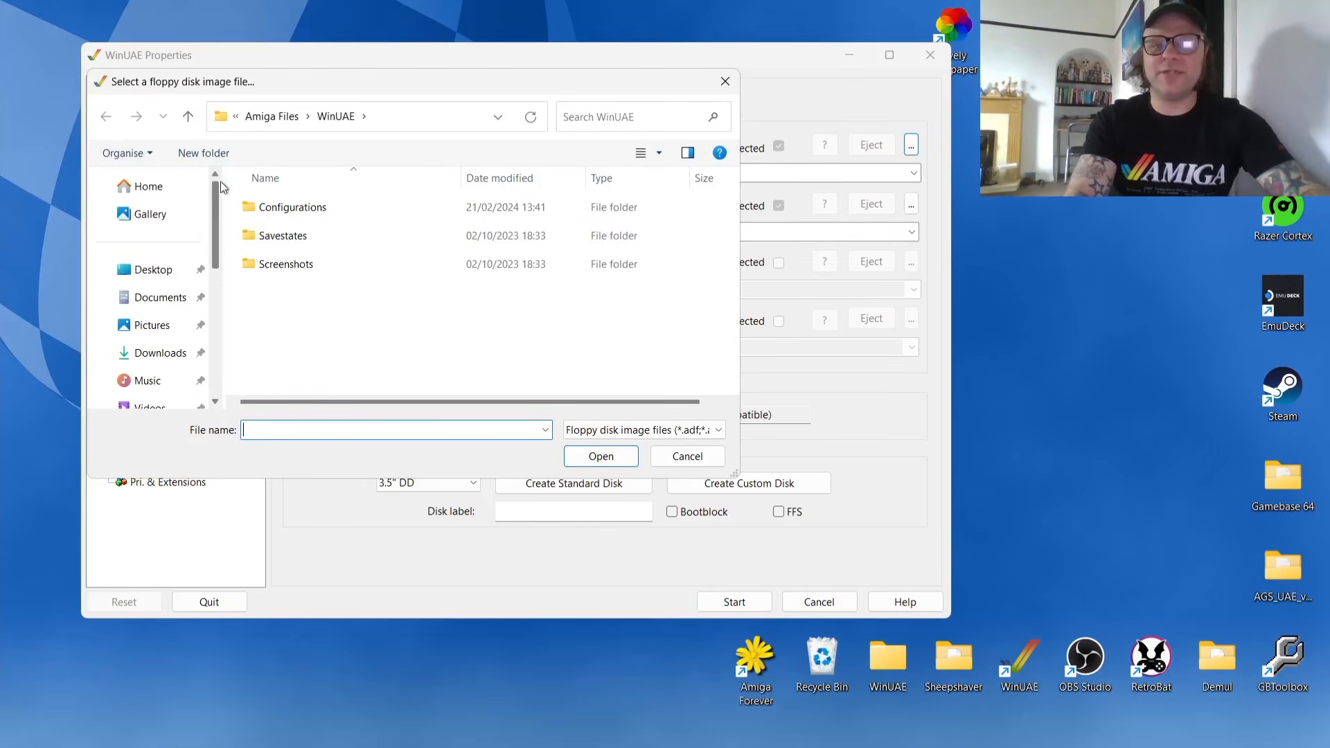
click(156, 271)
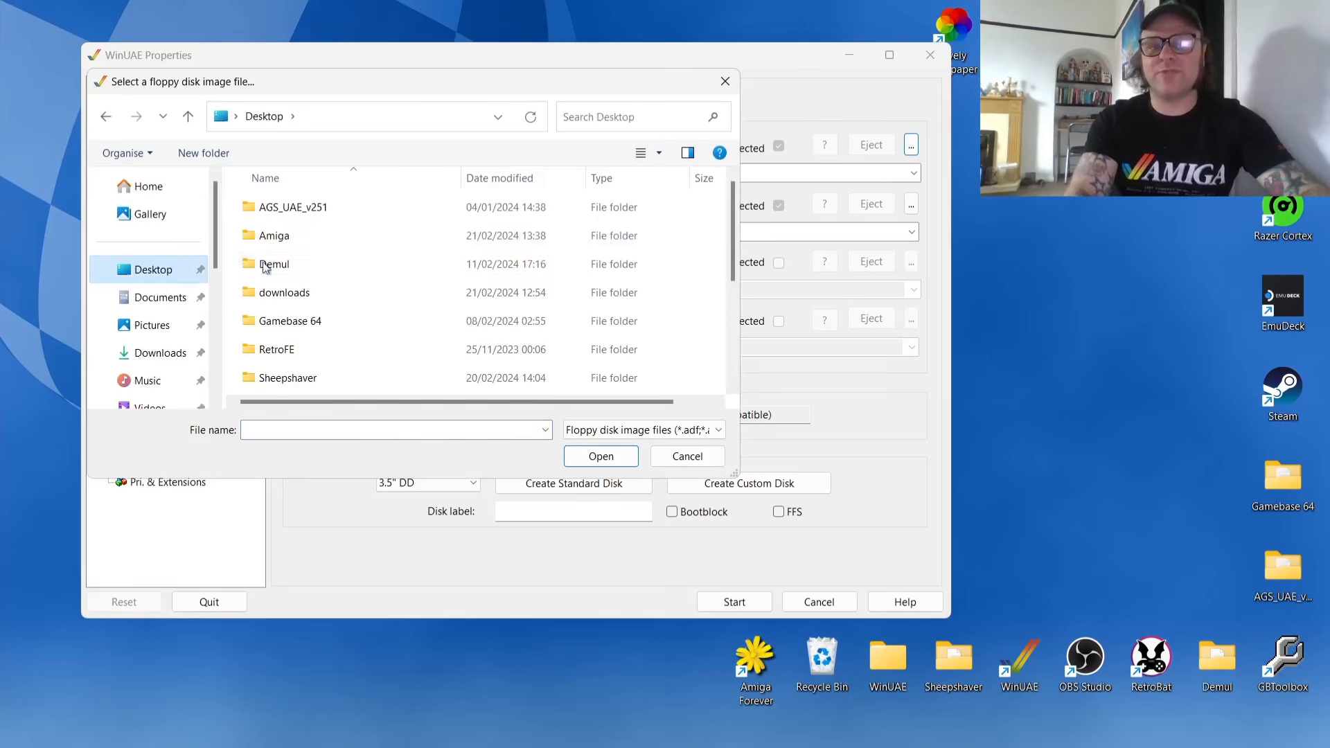
double_click(379, 237)
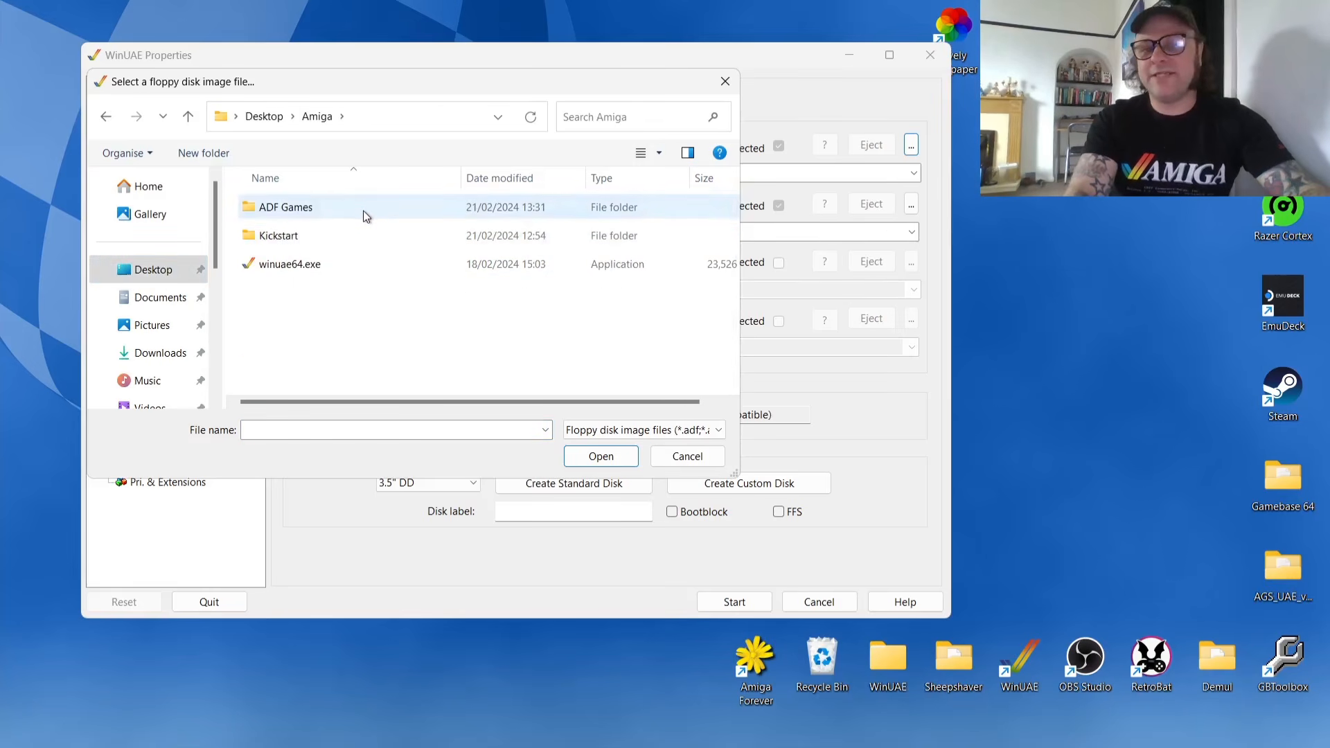
double_click(363, 209)
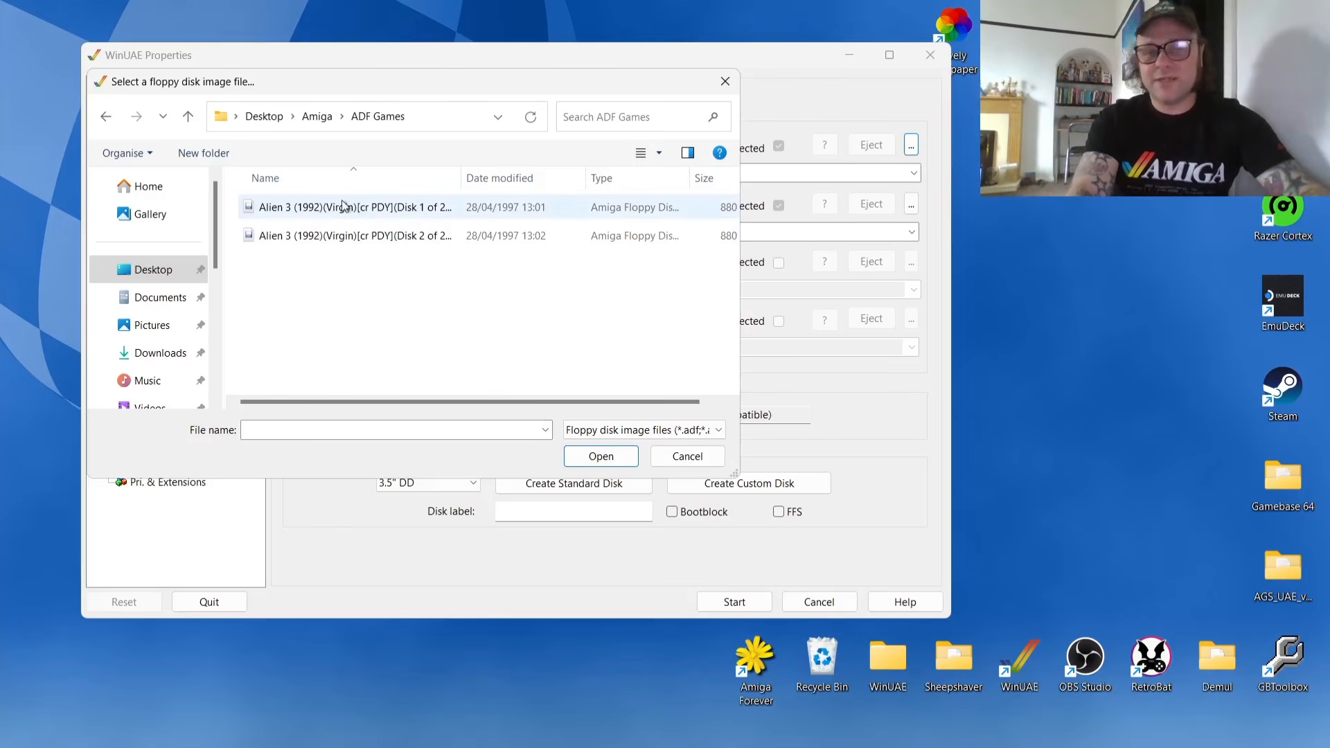
double_click(417, 209)
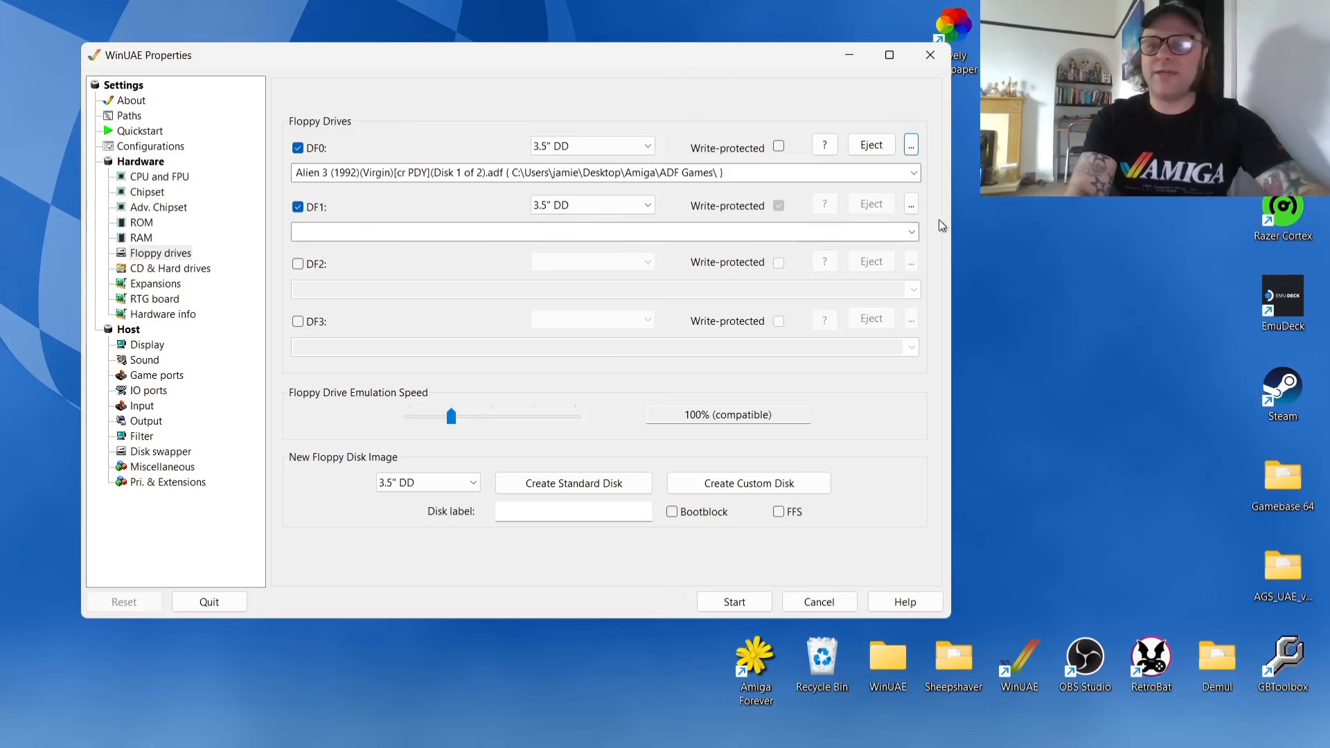
click(910, 205)
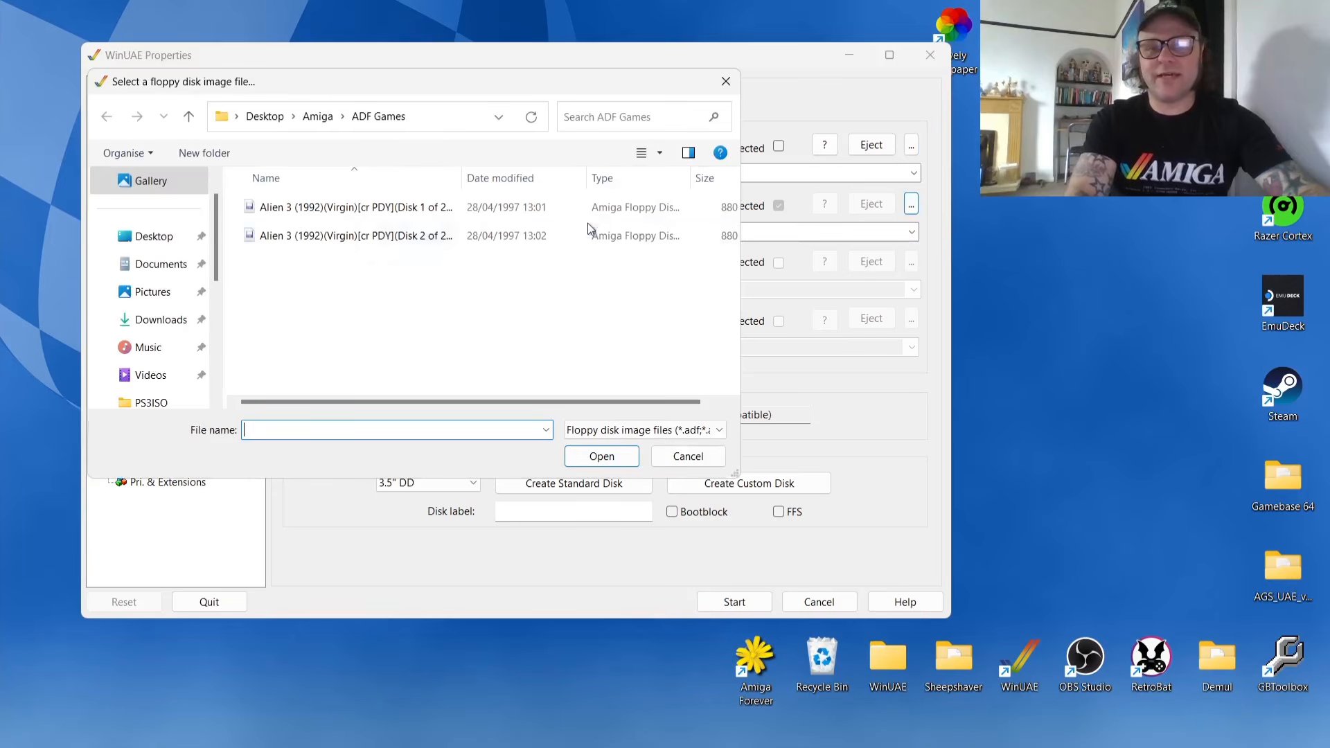
double_click(451, 234)
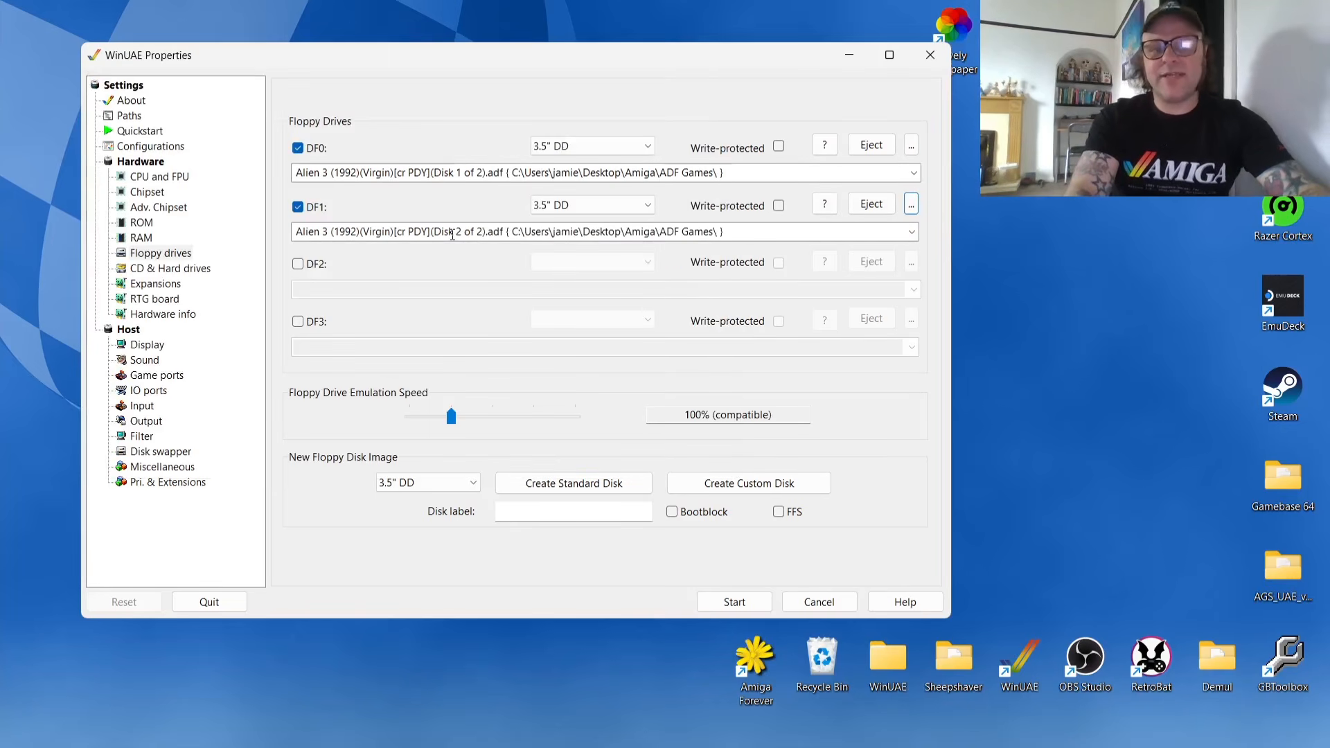
Swap the devices assigned to game ports 1 and 2, and swap them back.
click(143, 406)
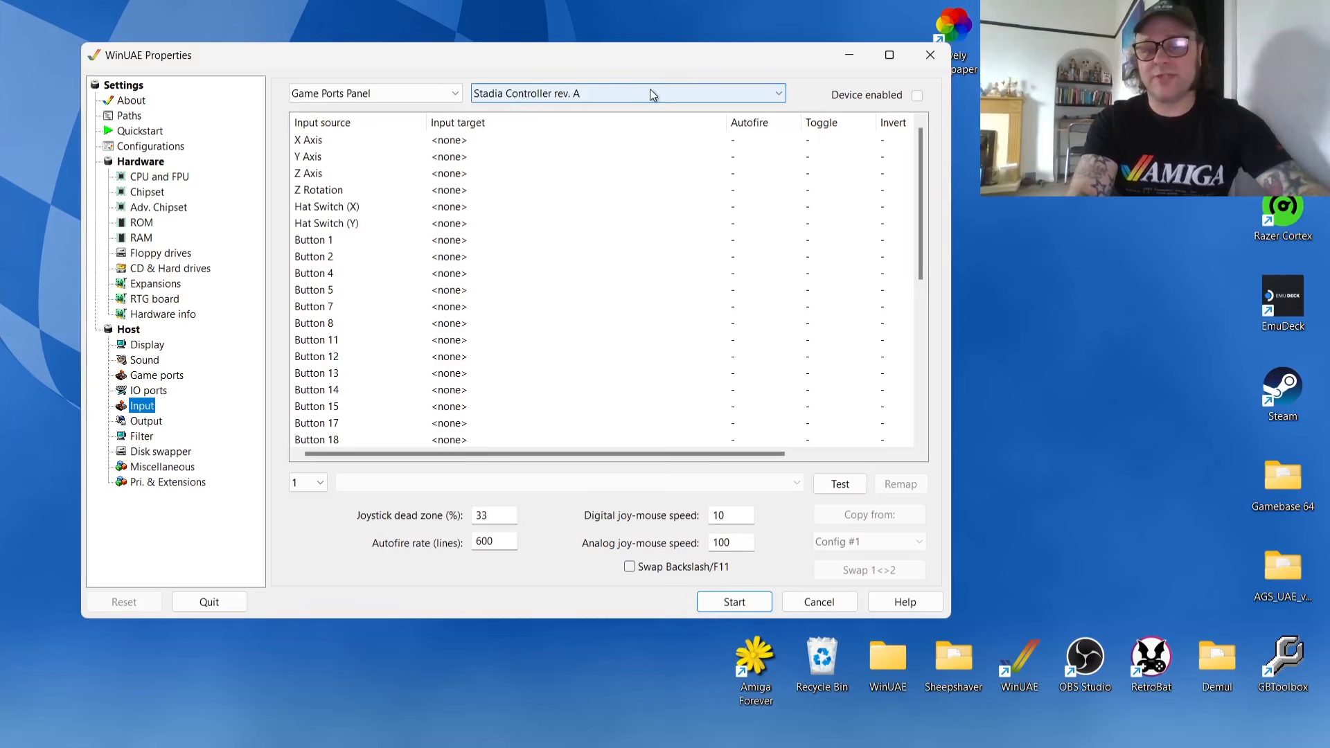
click(158, 378)
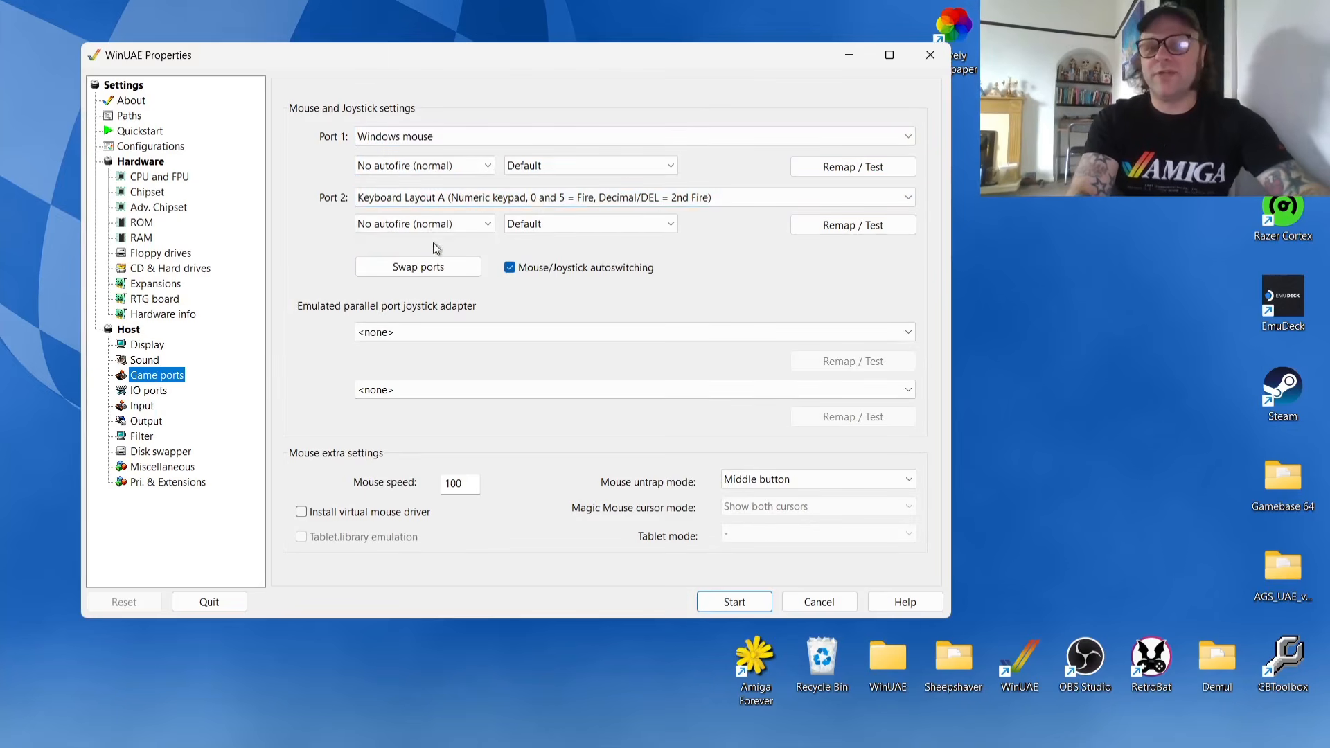
click(440, 268)
click(441, 268)
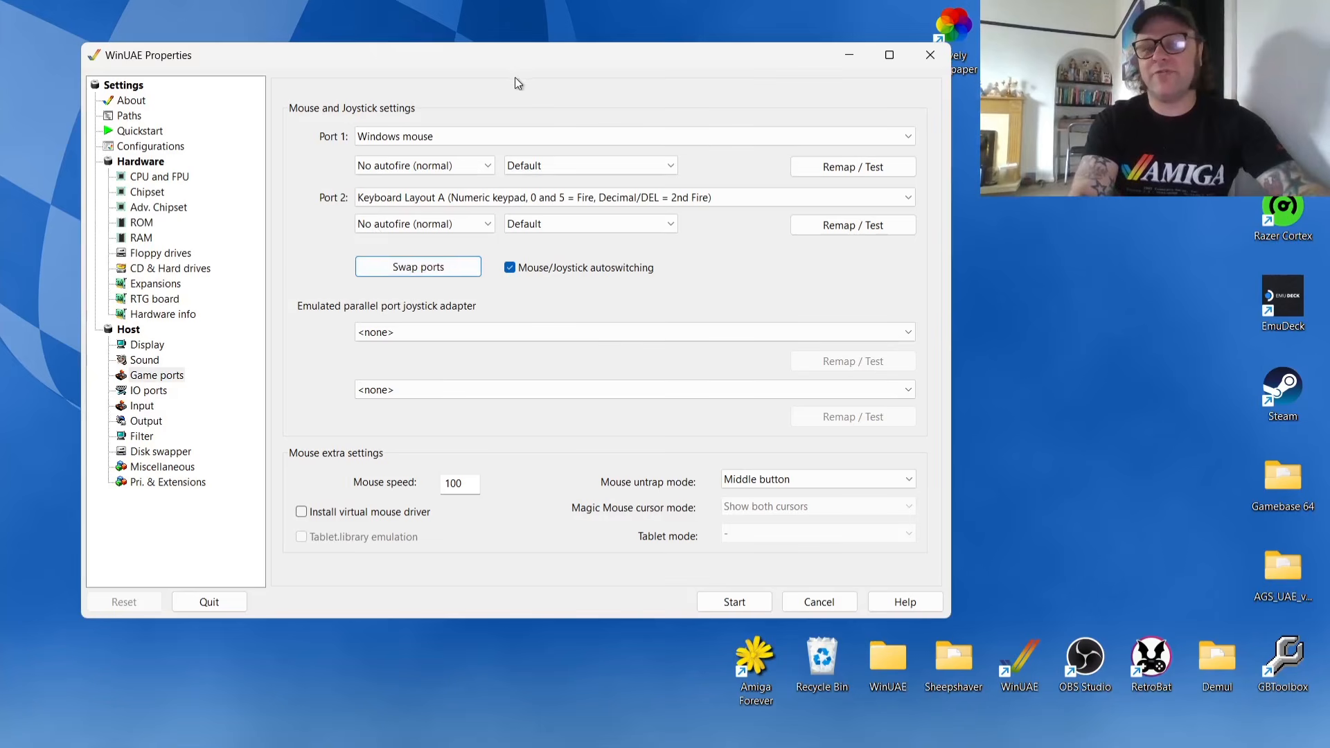
Assign the Stadia Controller rev. A to game port 2, keeping the Windows mouse on port 1.
click(410, 266)
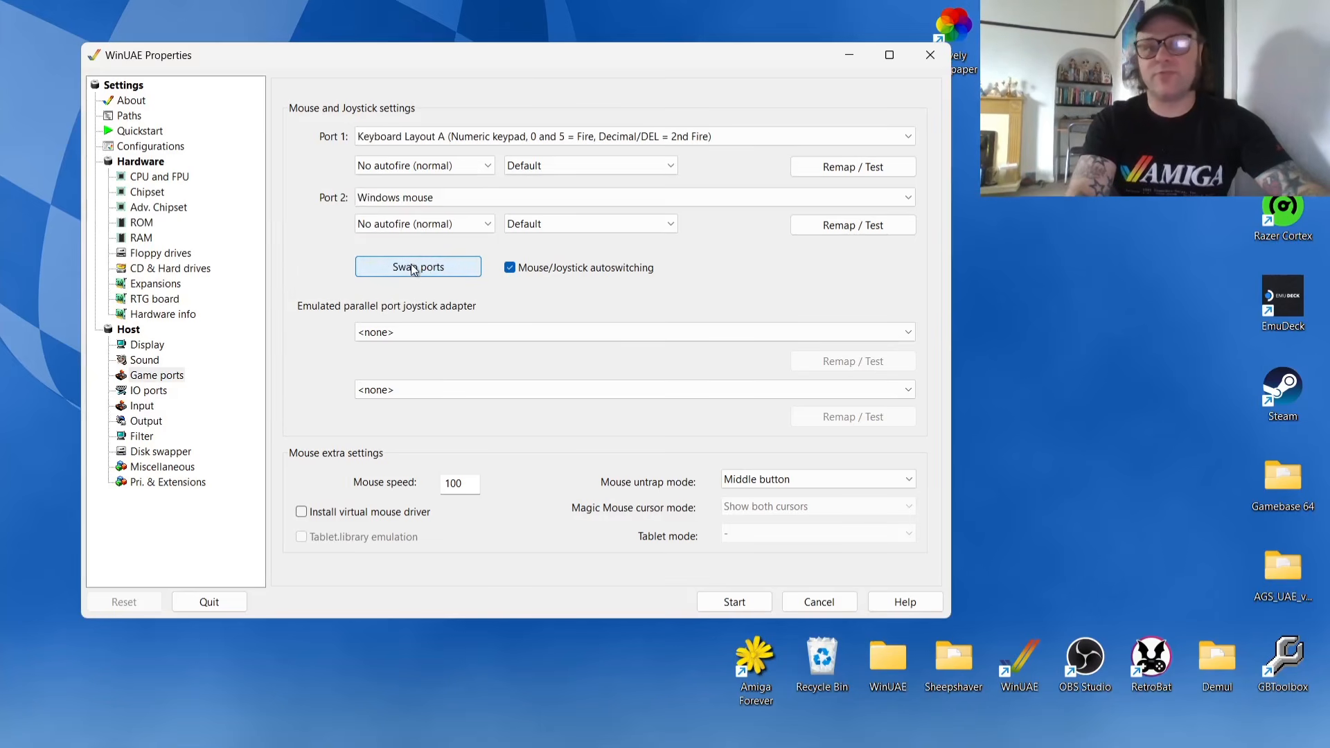
click(410, 266)
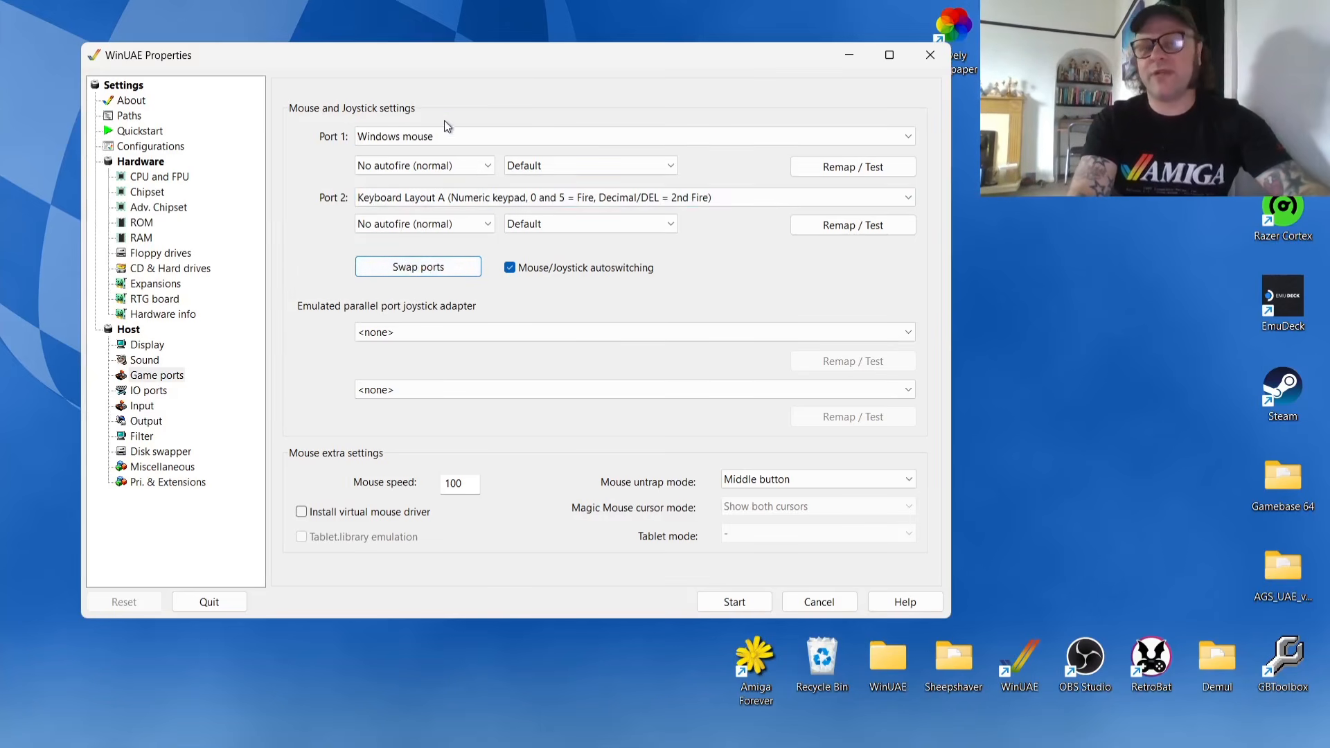
click(493, 139)
click(493, 139)
double_click(479, 201)
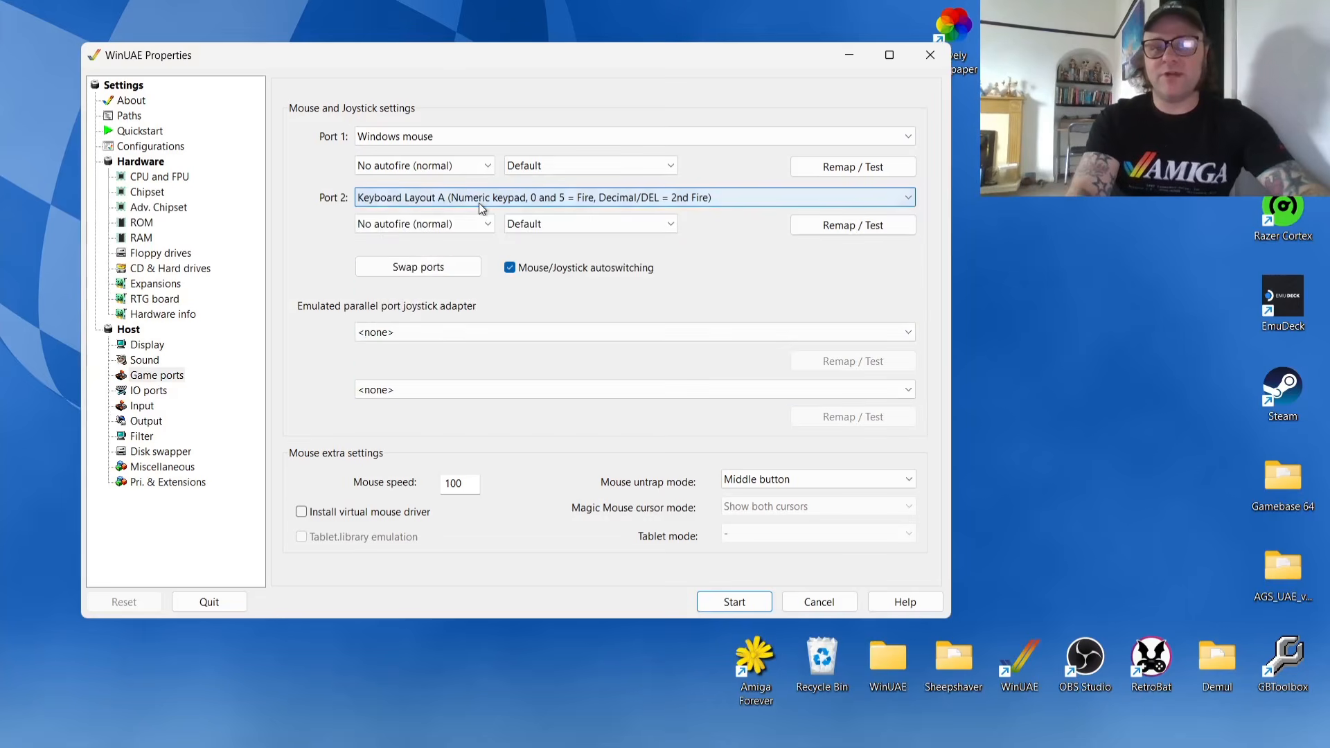
click(451, 201)
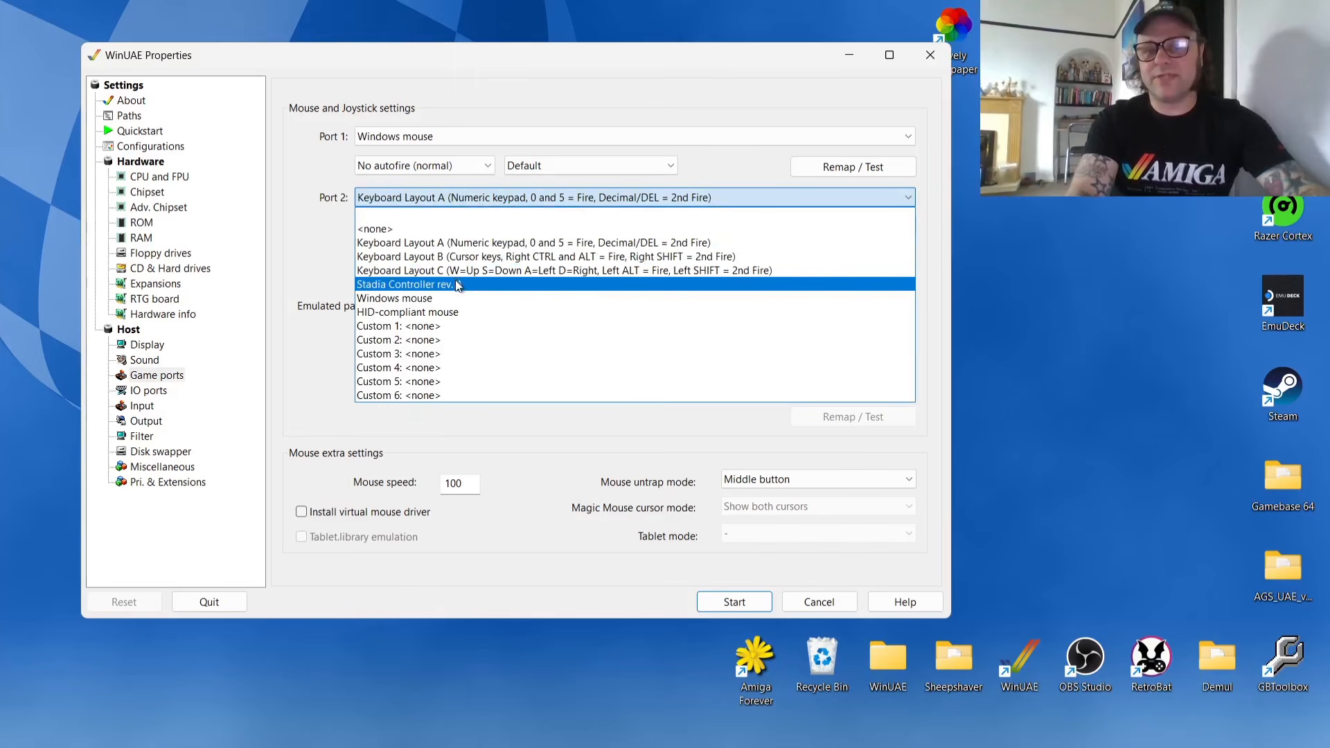
click(478, 285)
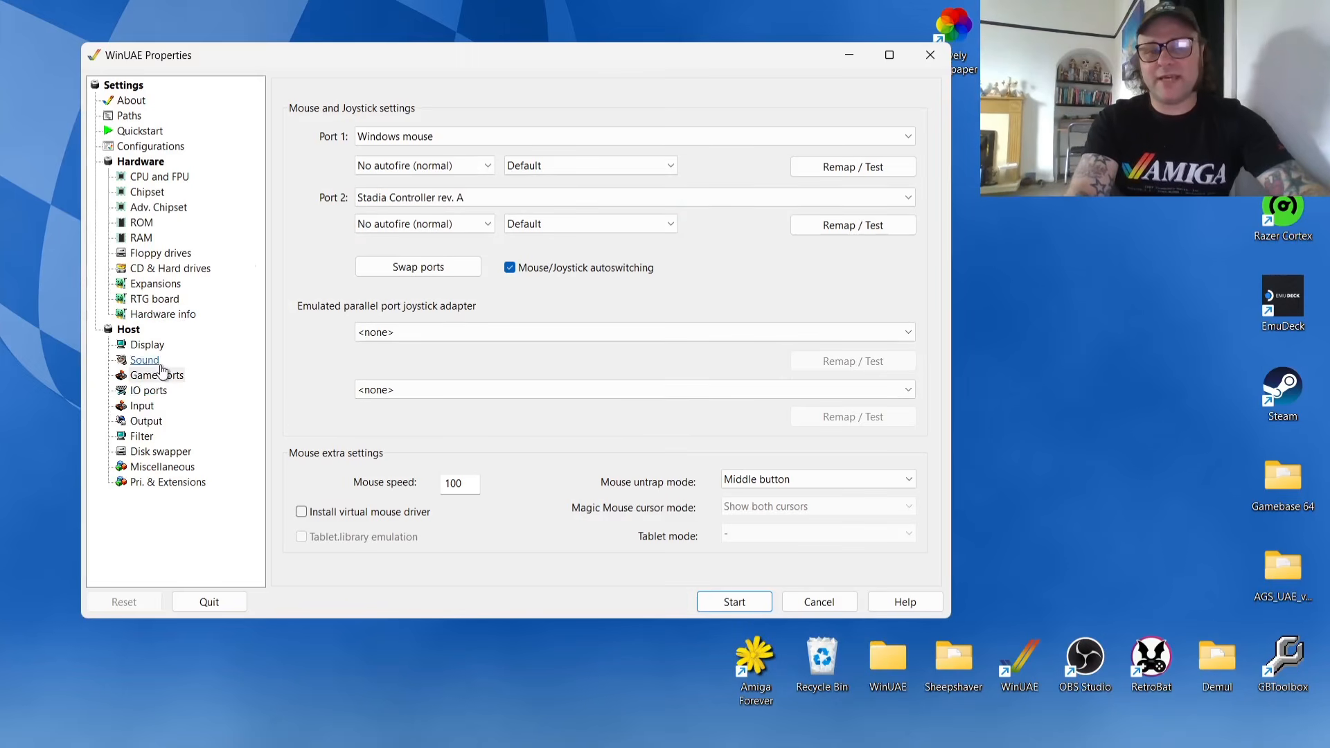
Set the native display mode to Fullscreen in the host display settings.
click(148, 352)
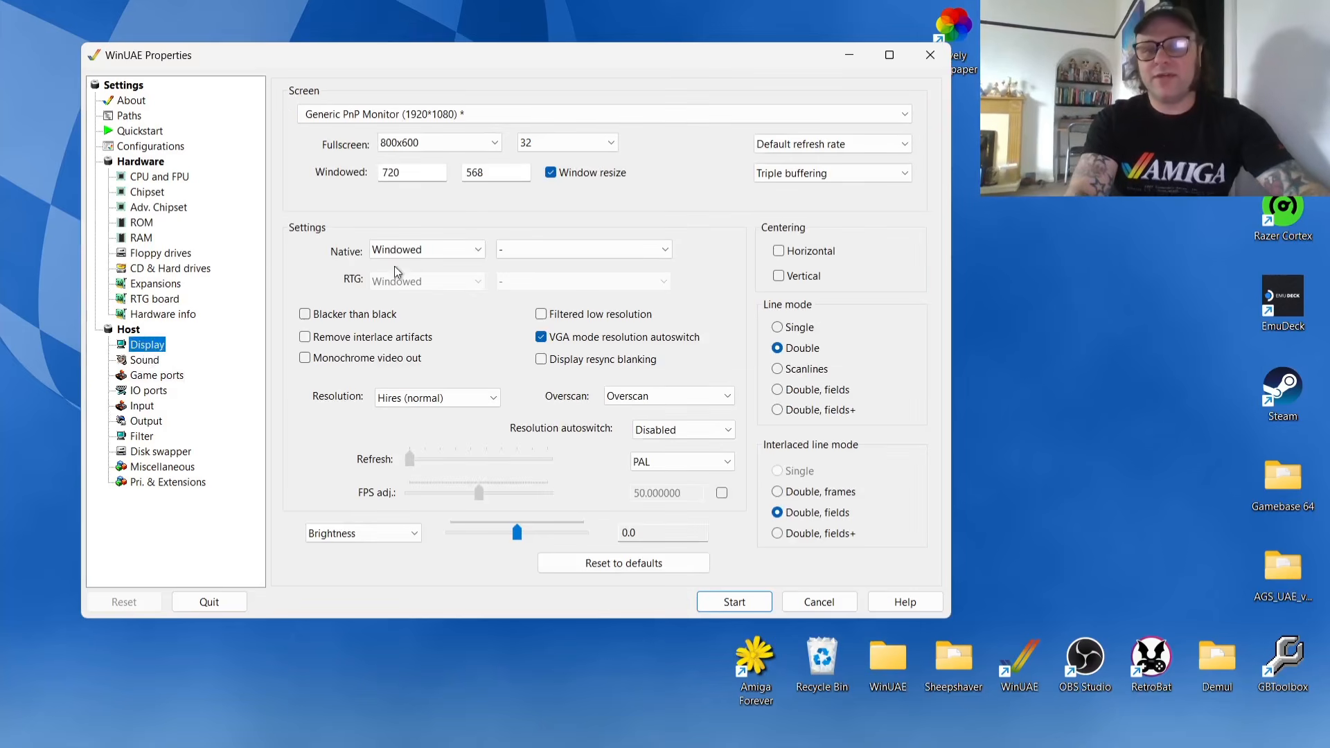
click(477, 252)
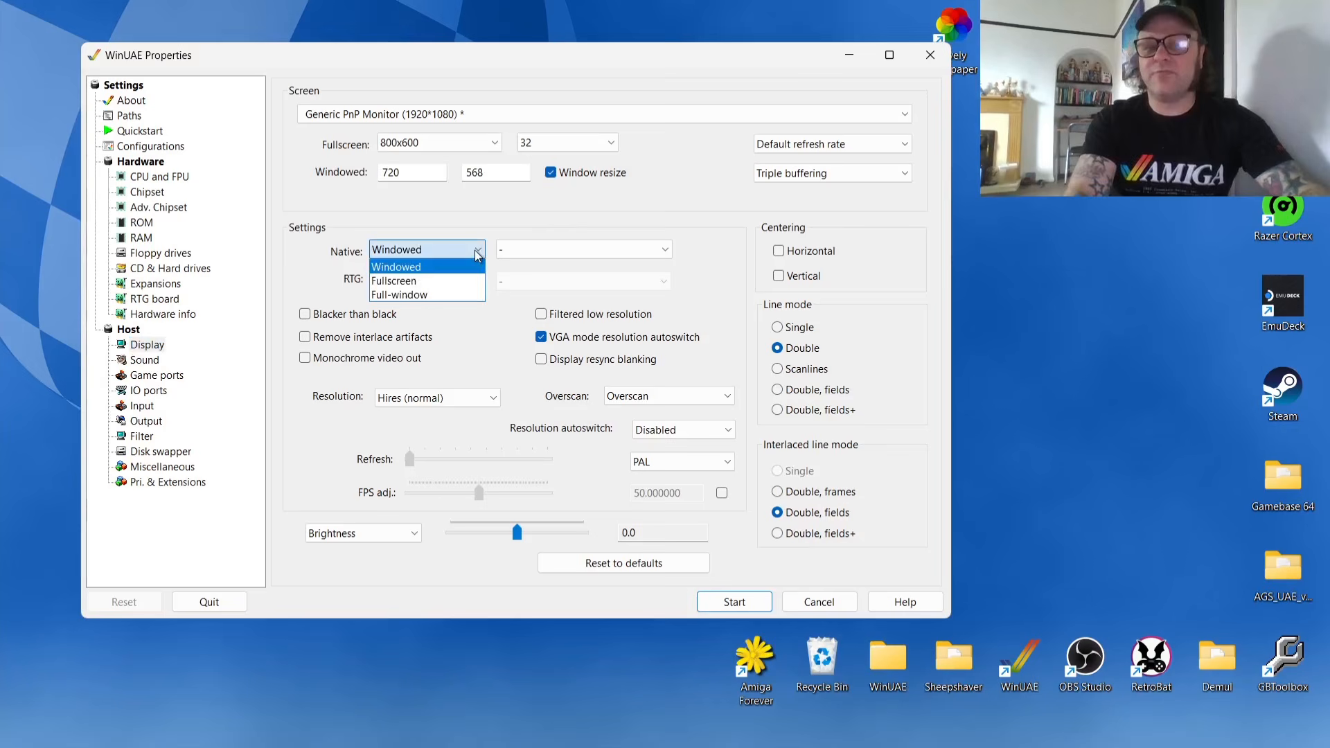
click(451, 284)
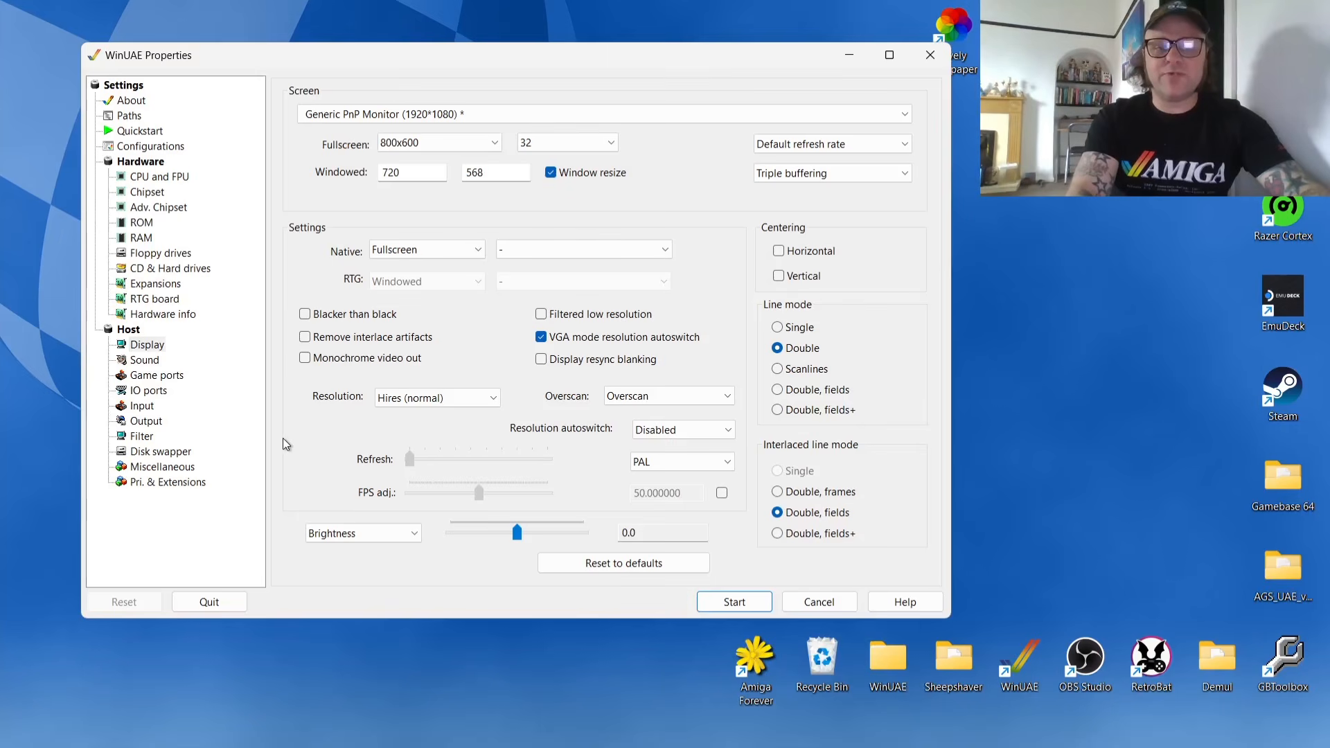
Save the settings over the currently selected configuration and start the emulation.
click(156, 152)
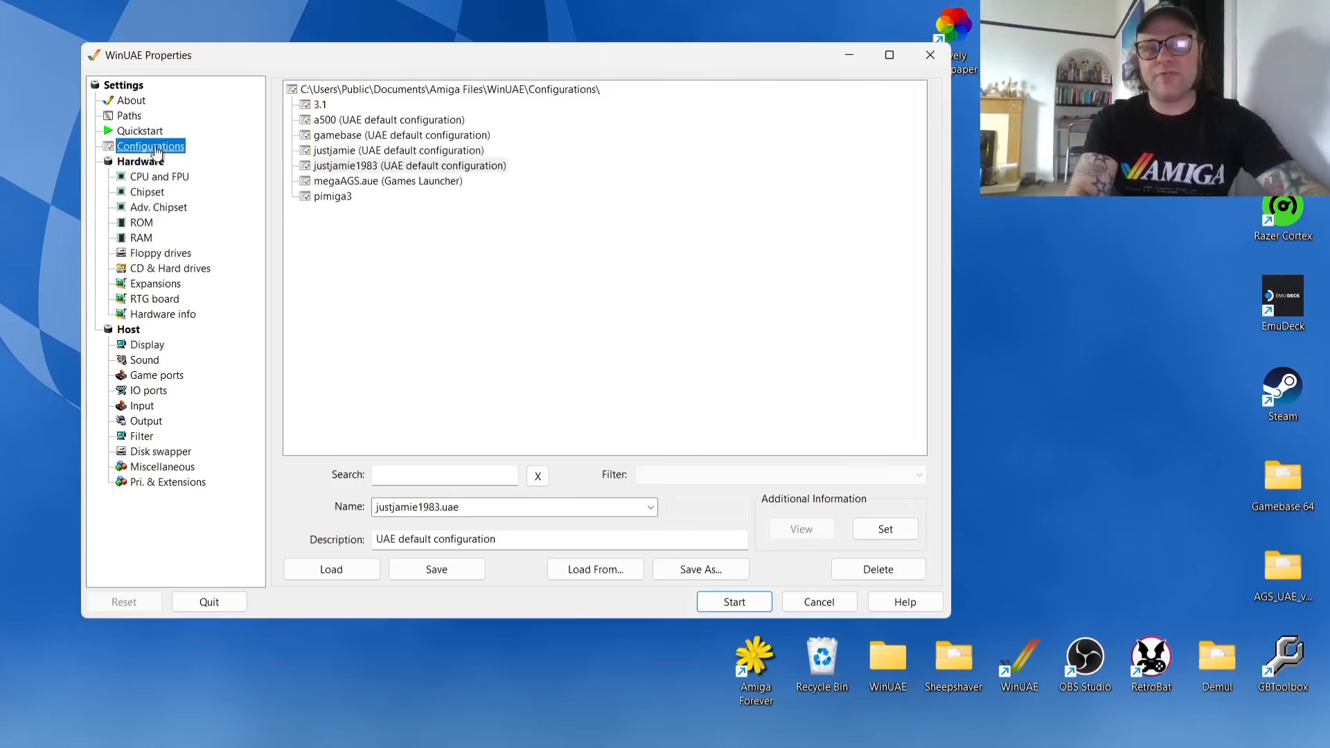
click(420, 169)
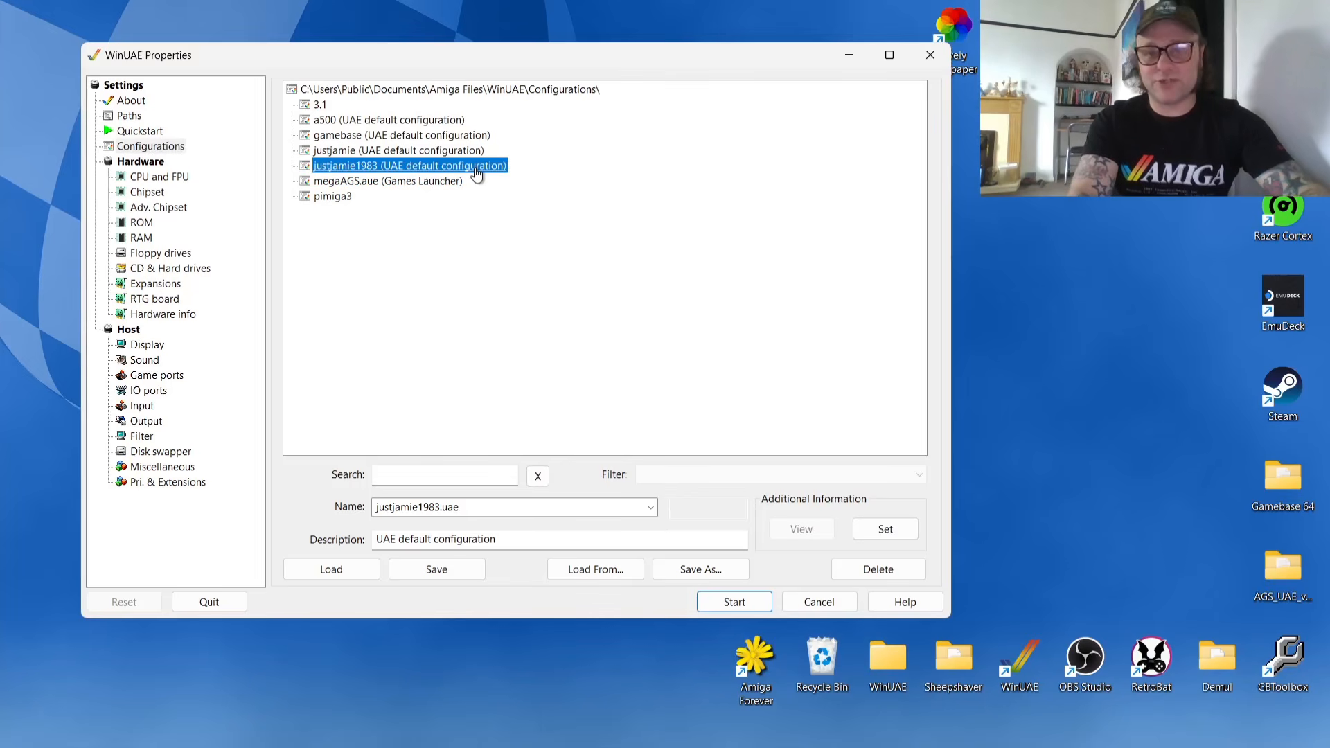
click(447, 573)
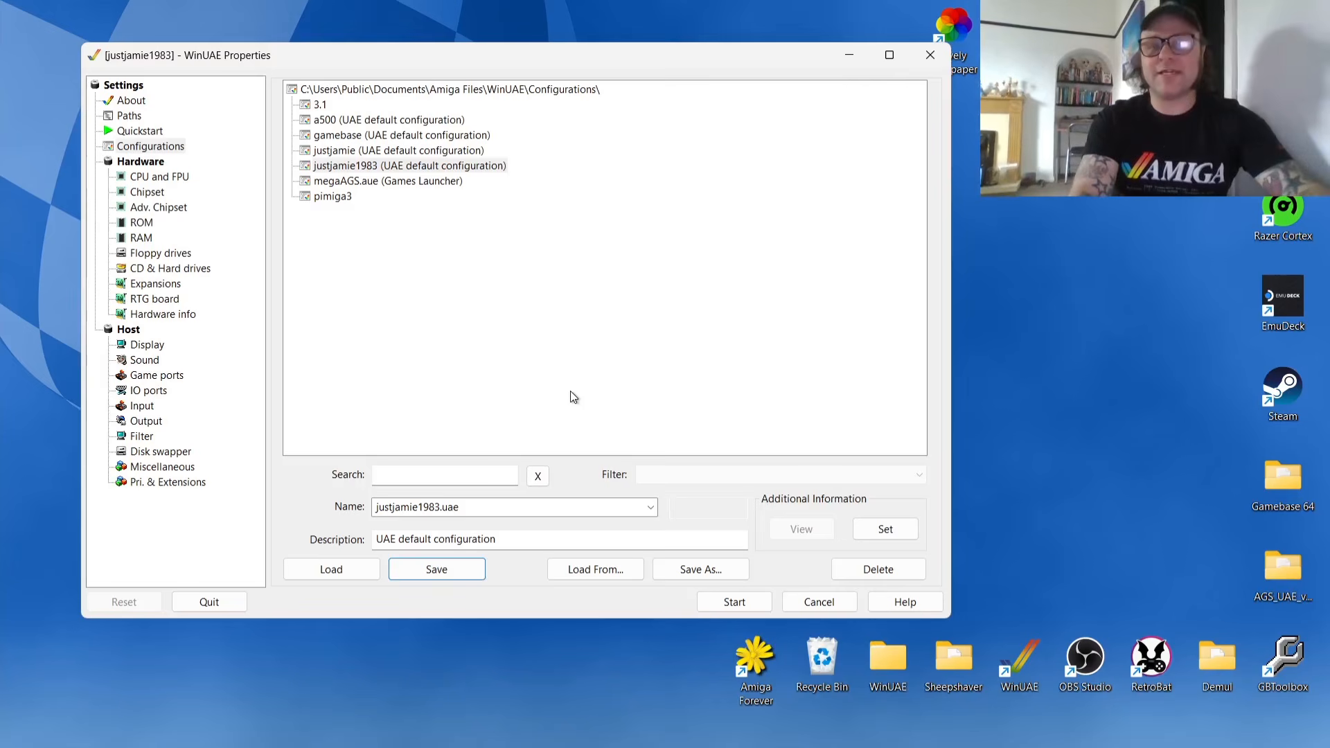
click(734, 602)
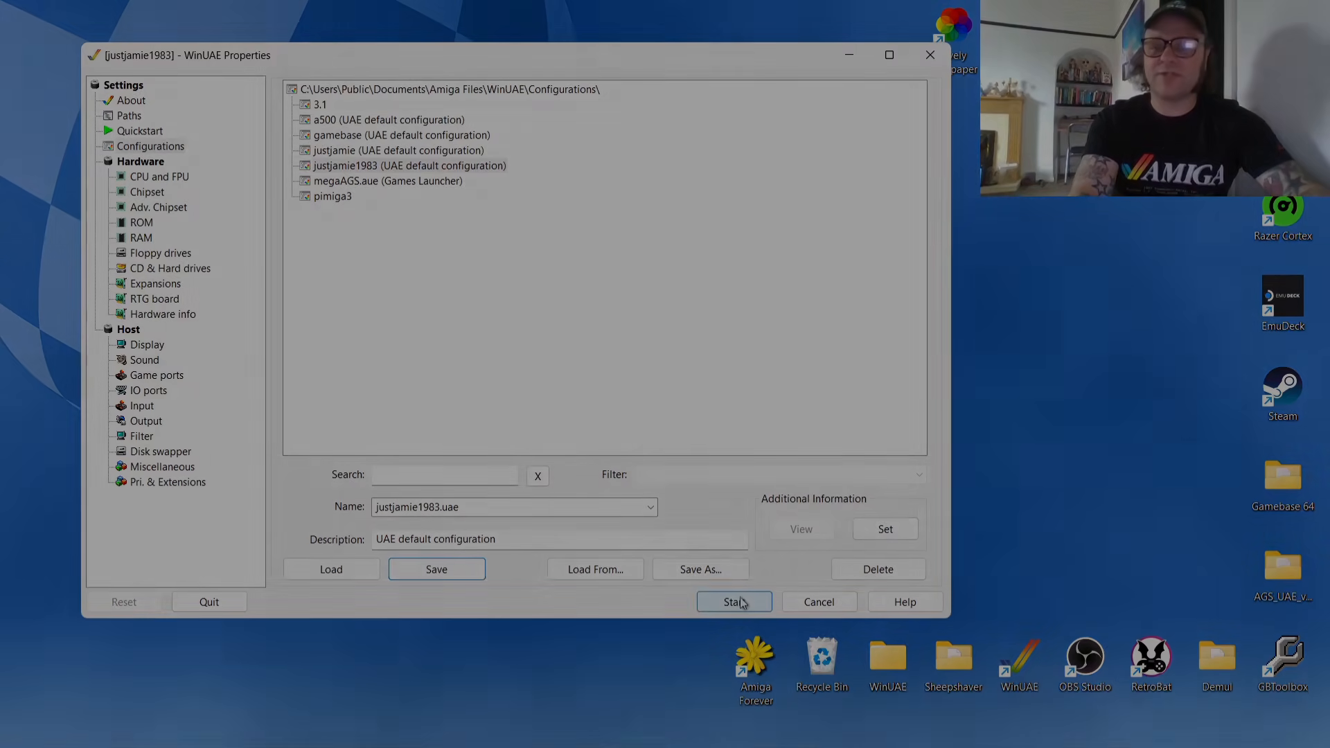
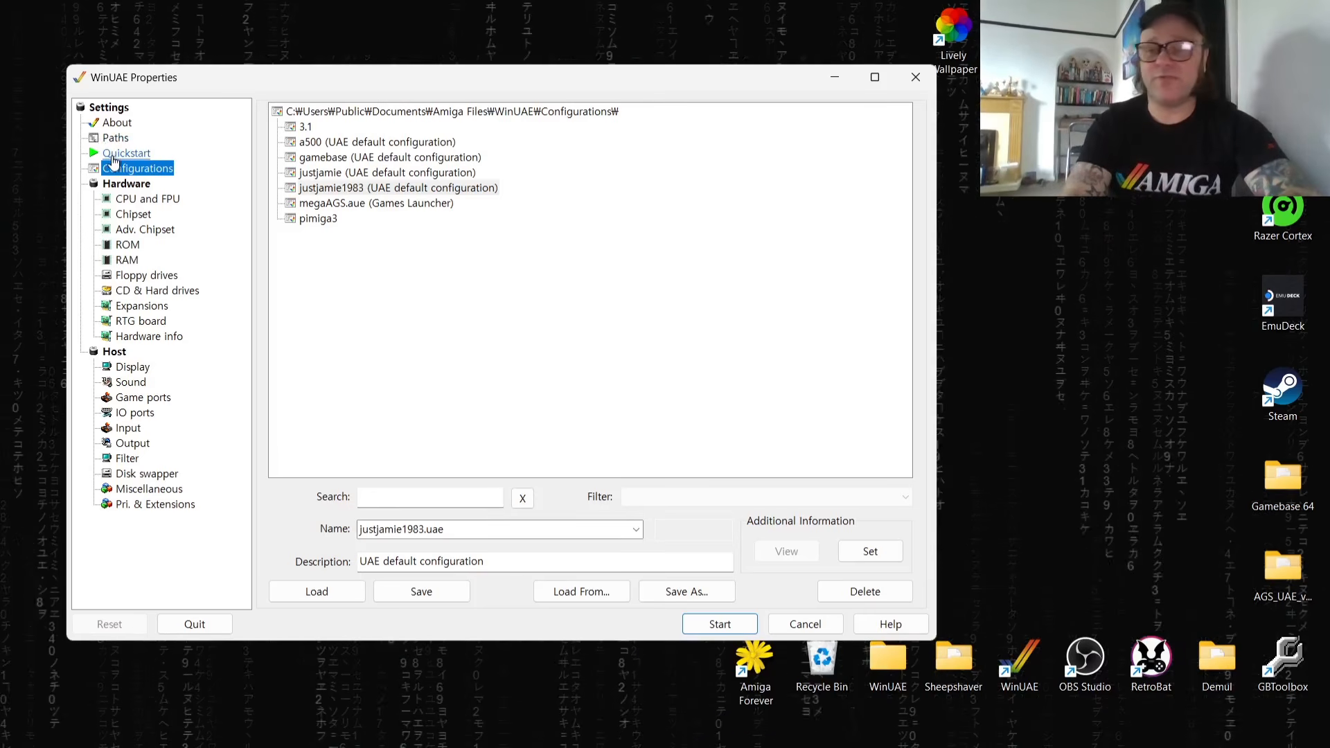
Set the Quickstart model to CD32 and check its main and extended ROM files.
click(115, 158)
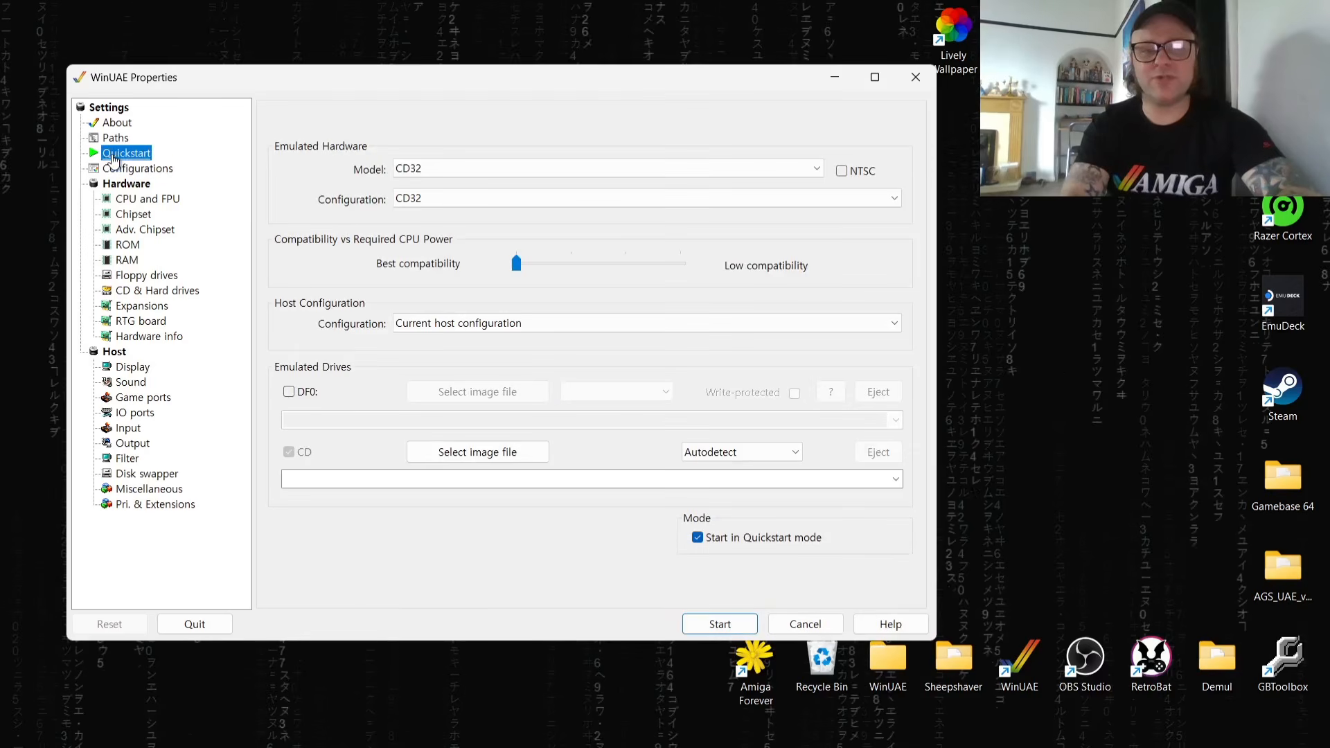
click(506, 168)
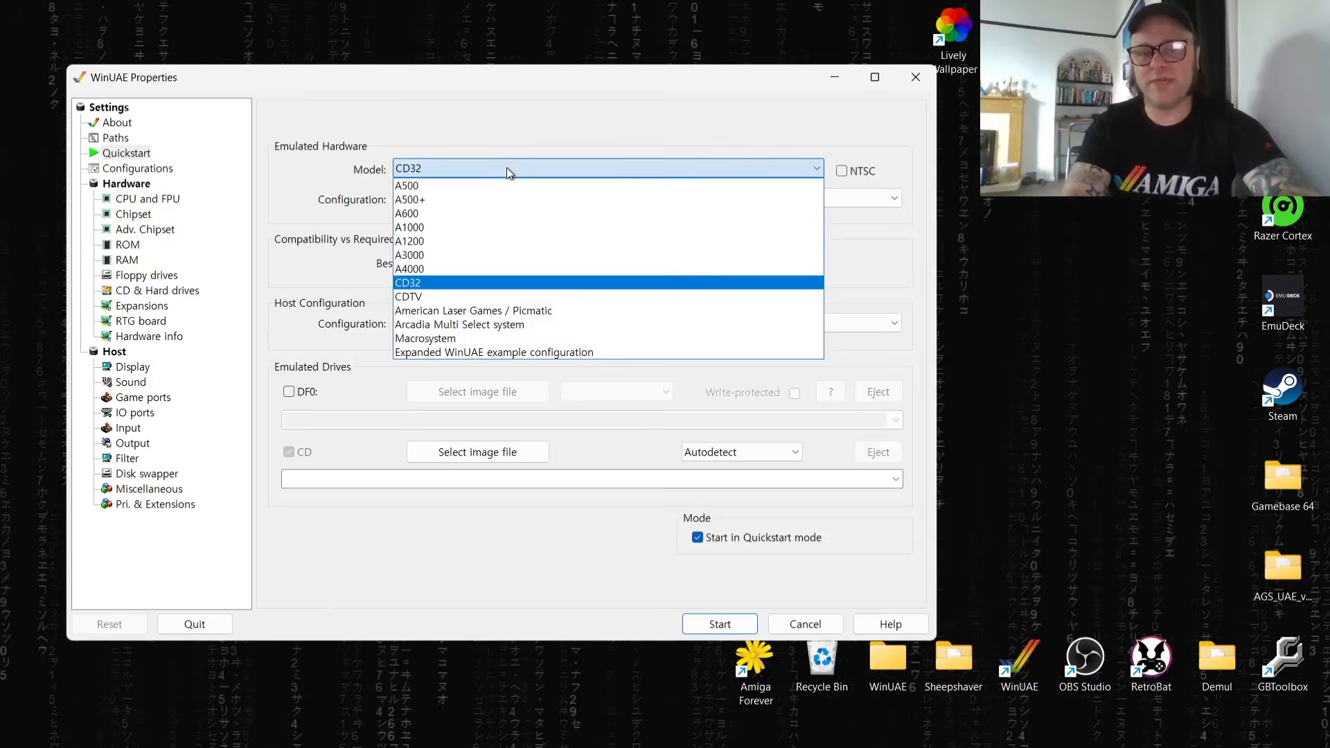
click(451, 281)
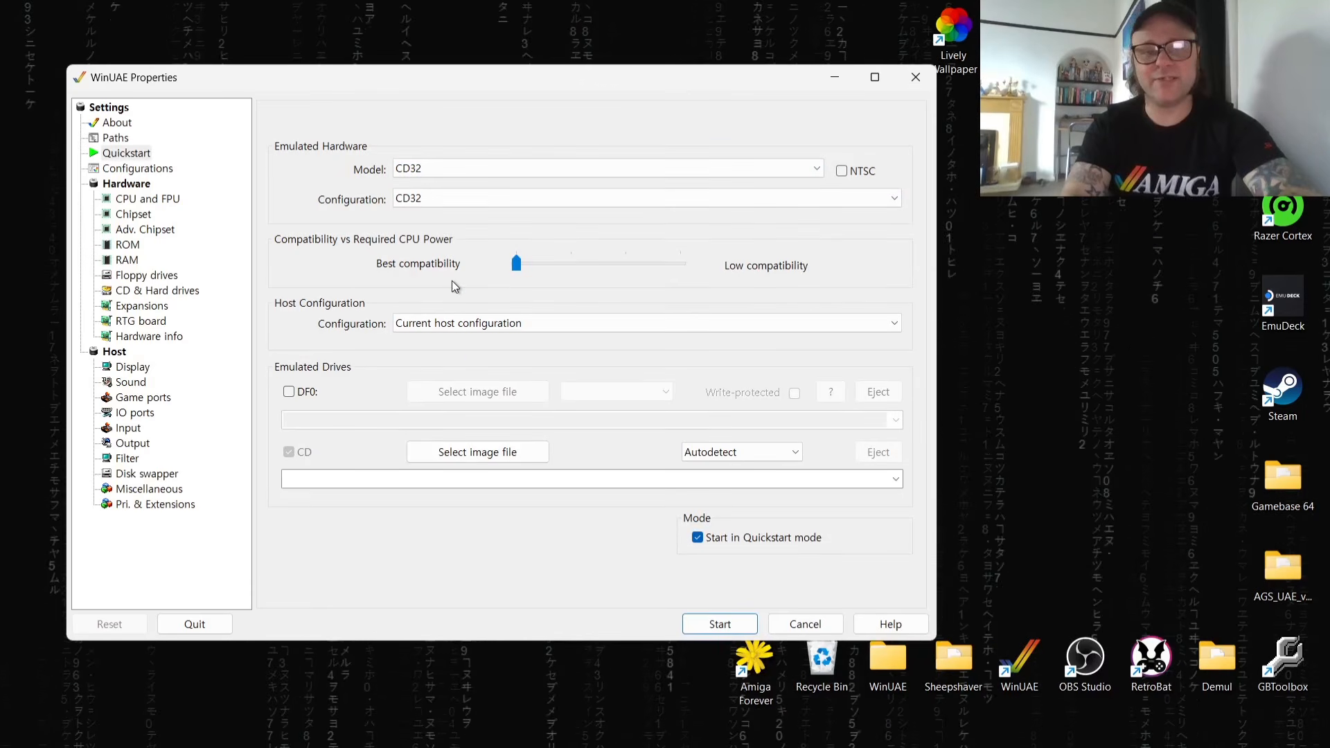
click(129, 245)
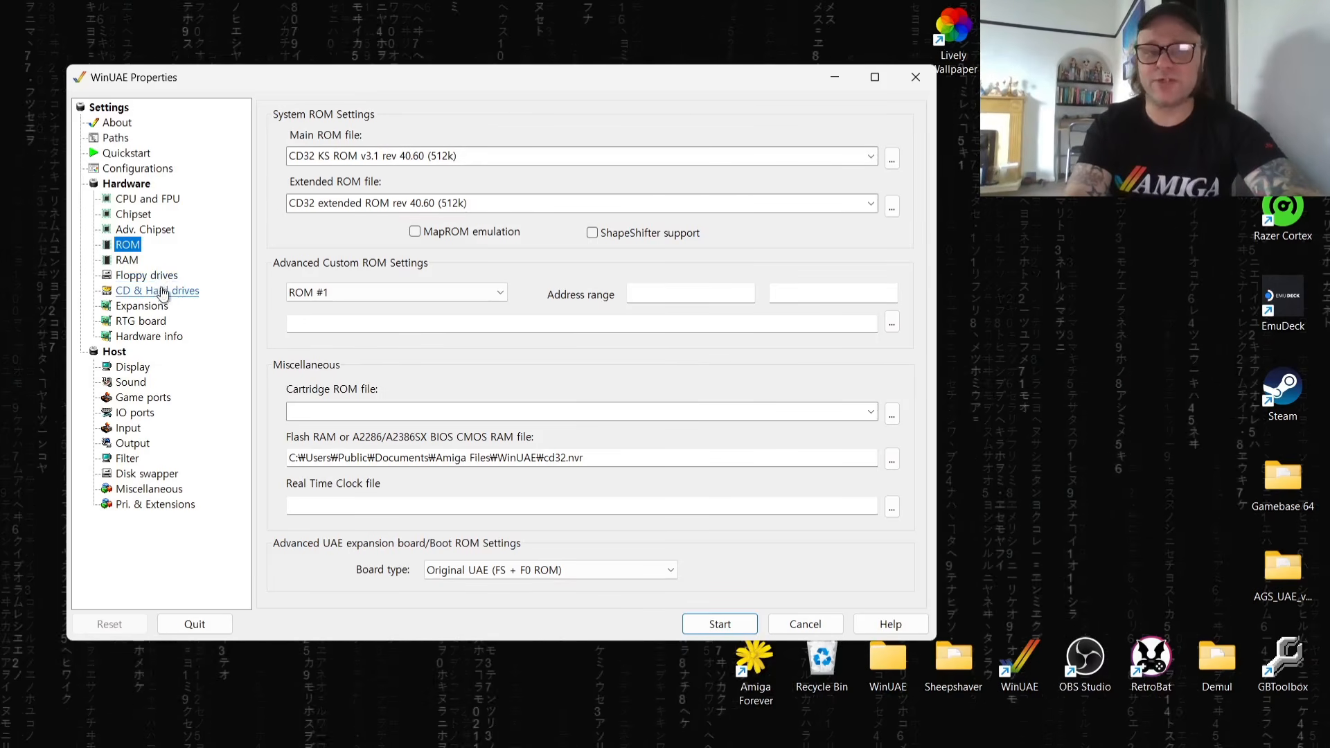
Load Banshee (1994)(Core)(M4)[!].cue from the desktop's Amiga folder as the CD image.
click(164, 291)
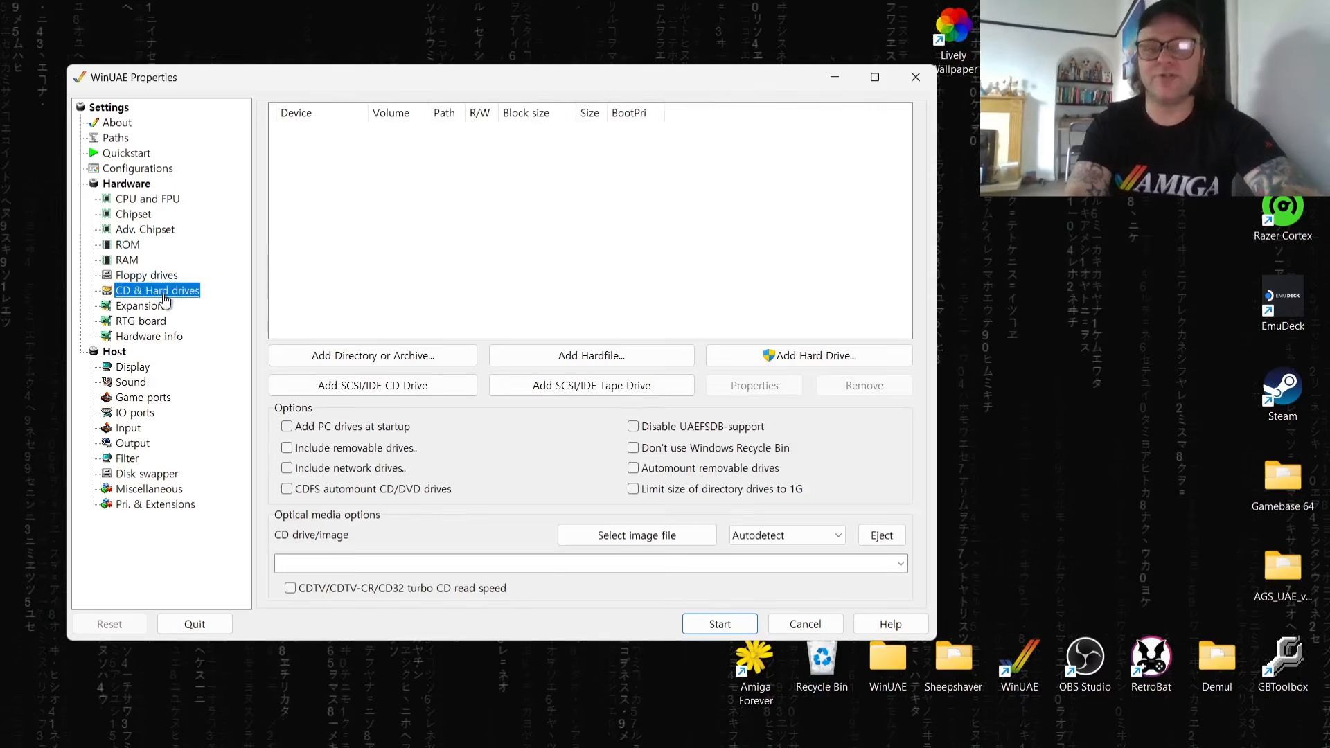
click(650, 534)
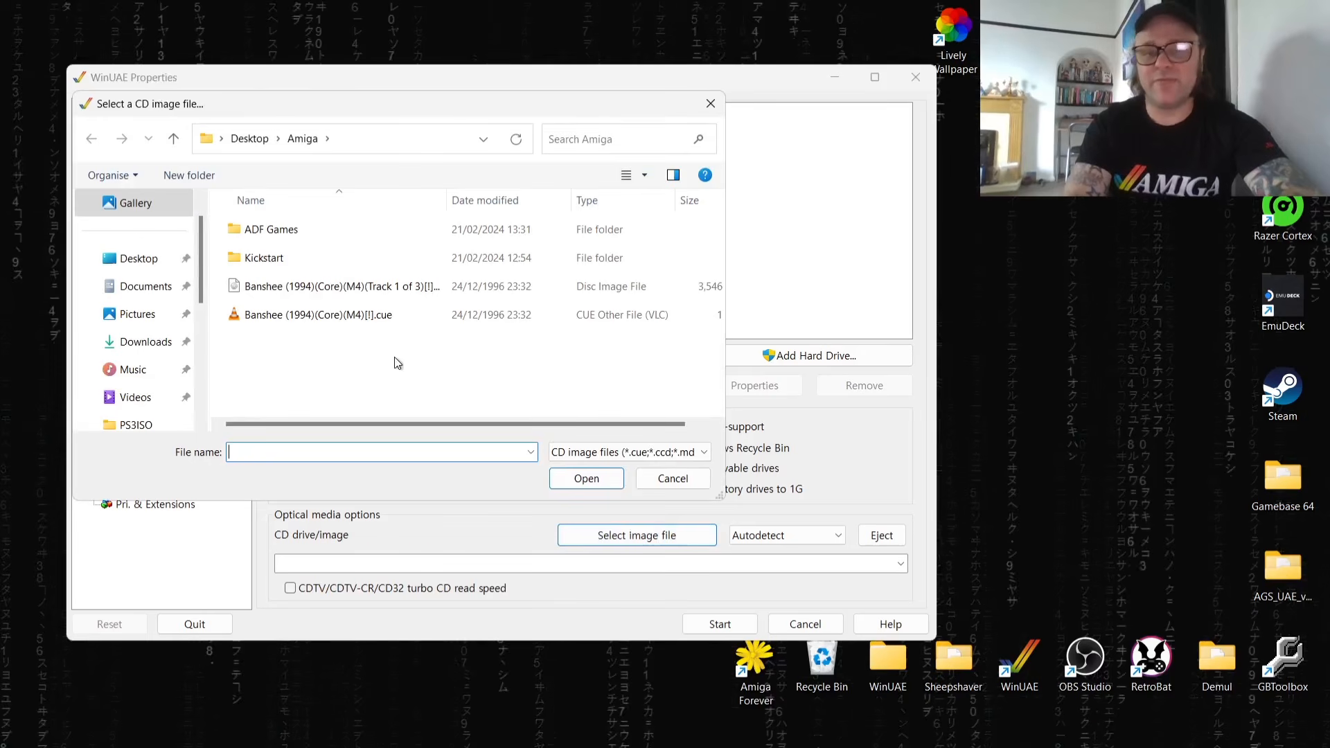
click(378, 315)
double_click(378, 314)
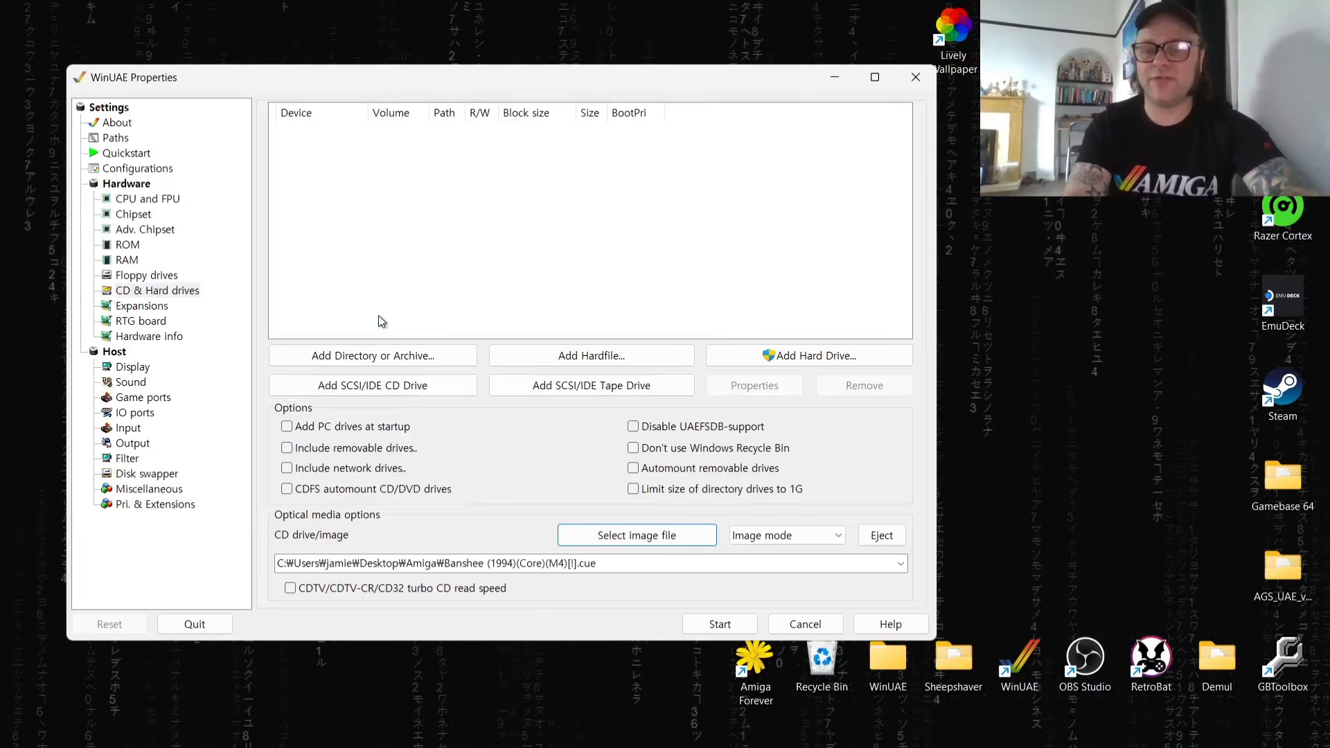
Save the current settings as a new configuration file named cd32.
click(143, 171)
click(471, 525)
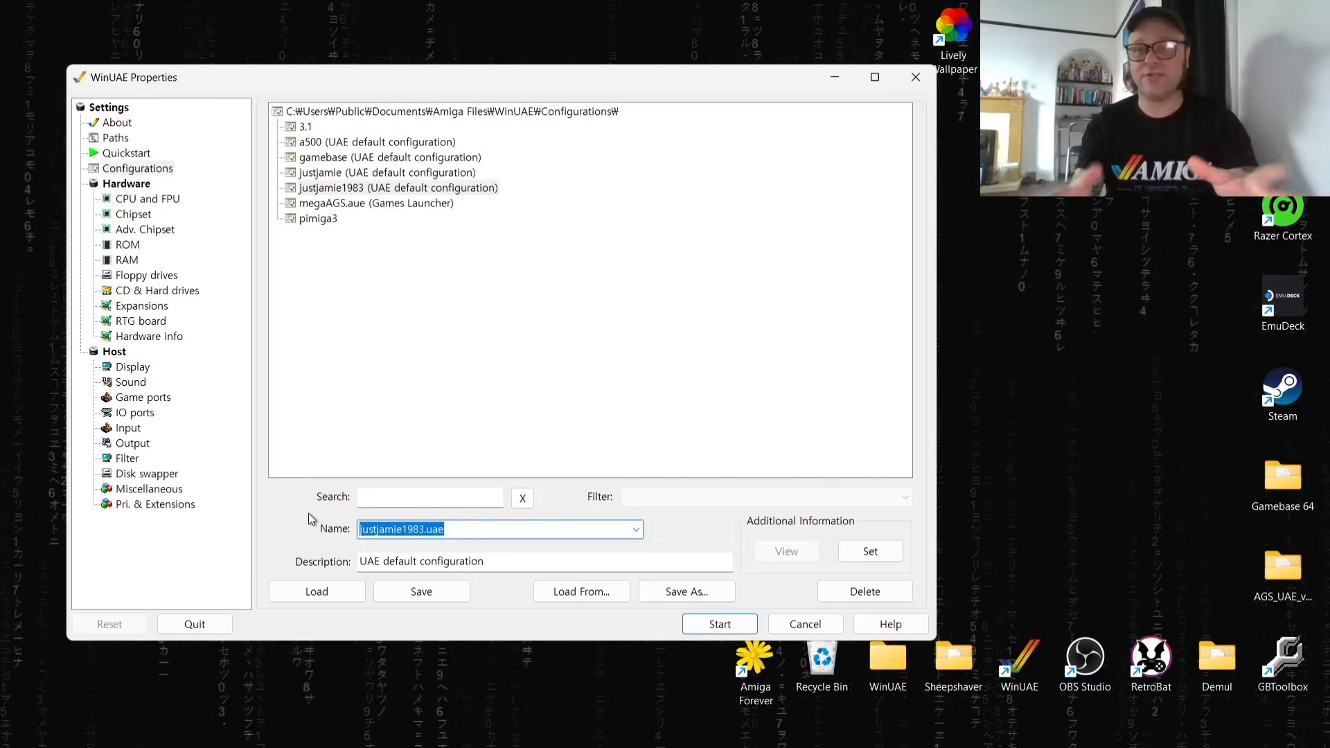
text(cd32)
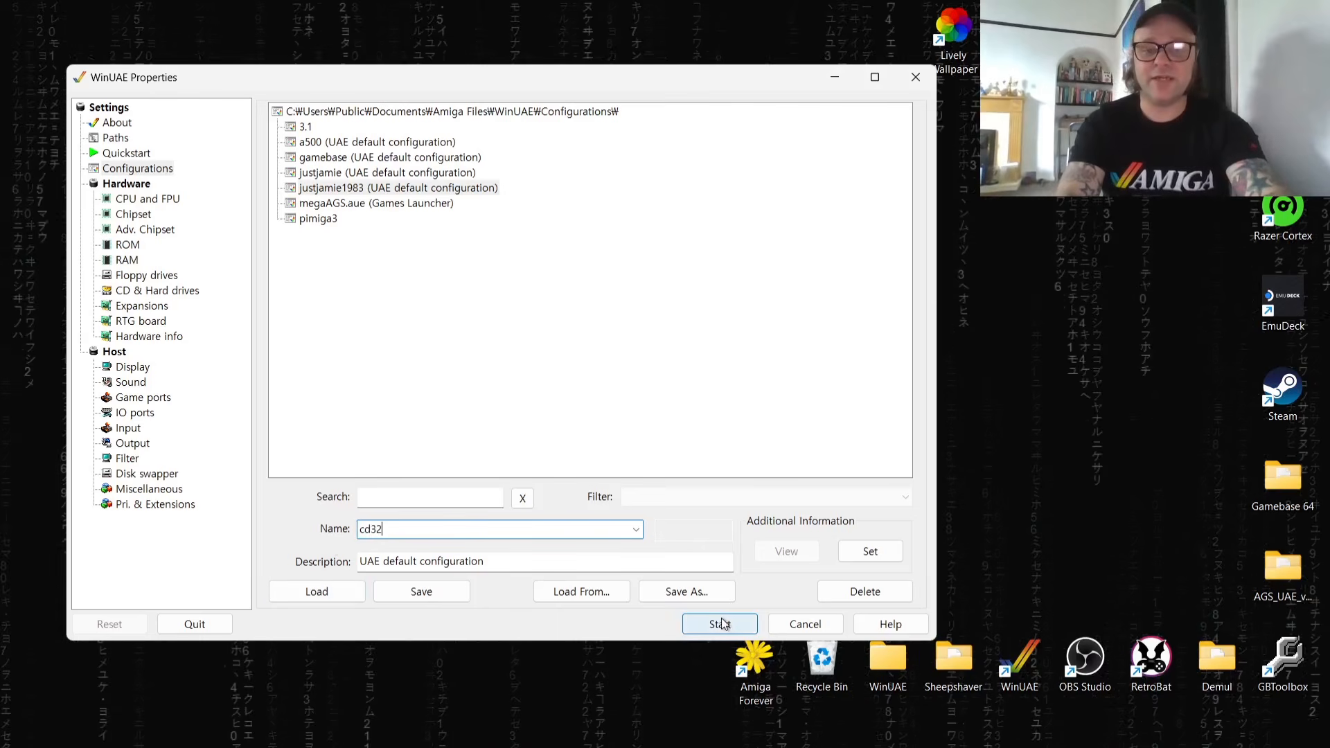
click(712, 596)
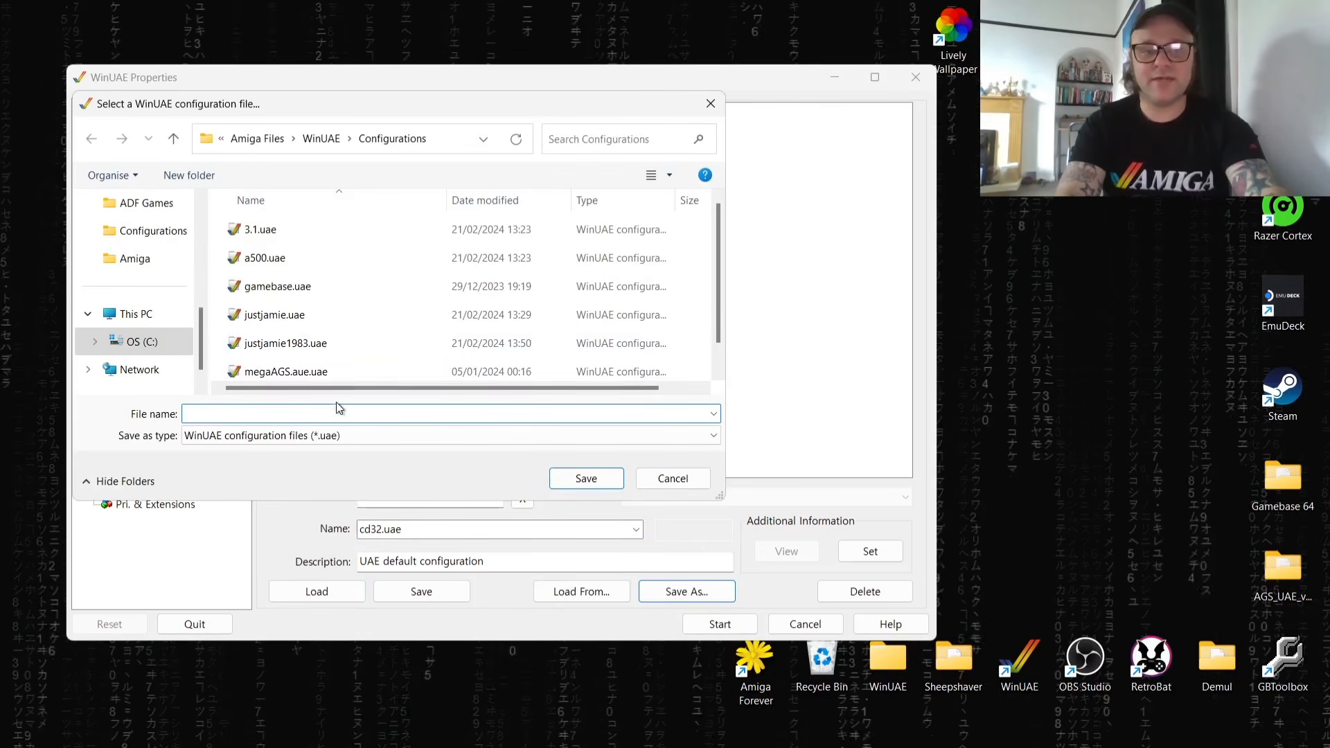
text(cd)
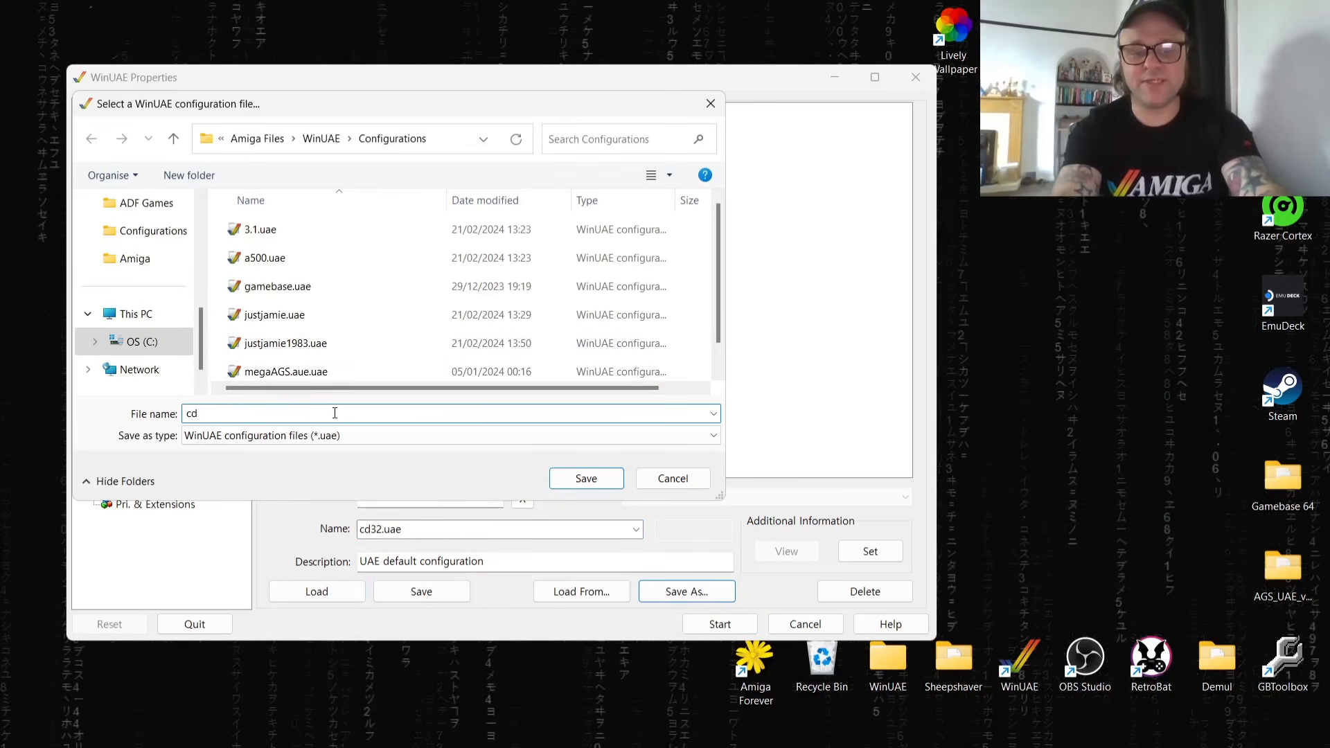
text(42)
key(BackSpace)
key(BackSpace)
text(32)
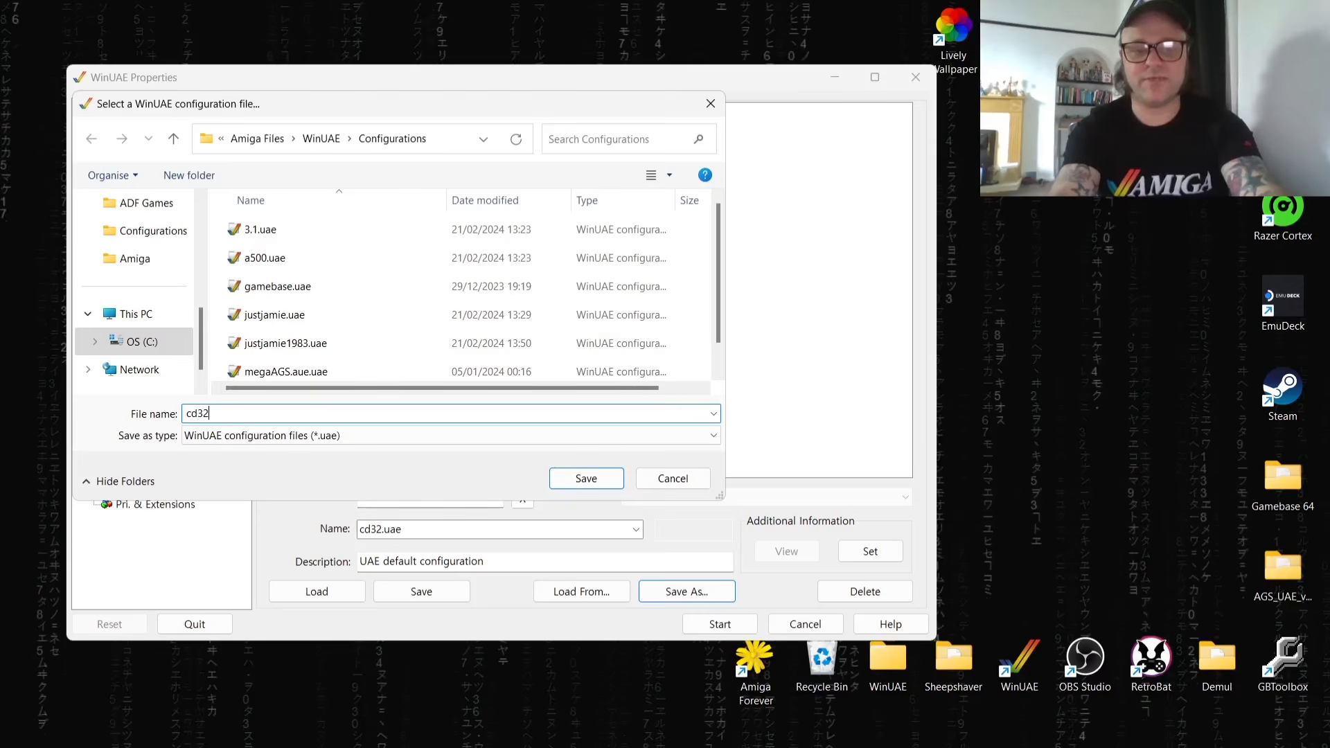
click(601, 478)
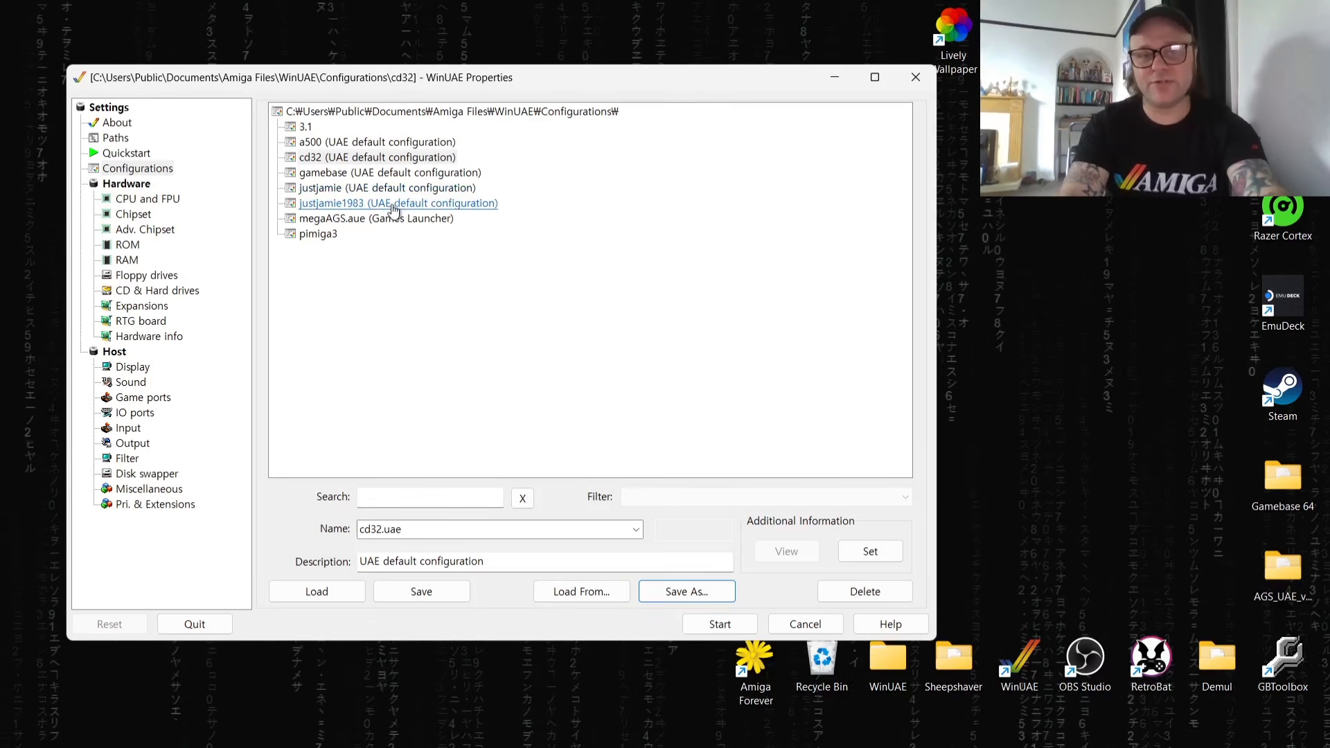
Check the game ports and CD image of the cd32 configuration, and start the emulation.
click(399, 204)
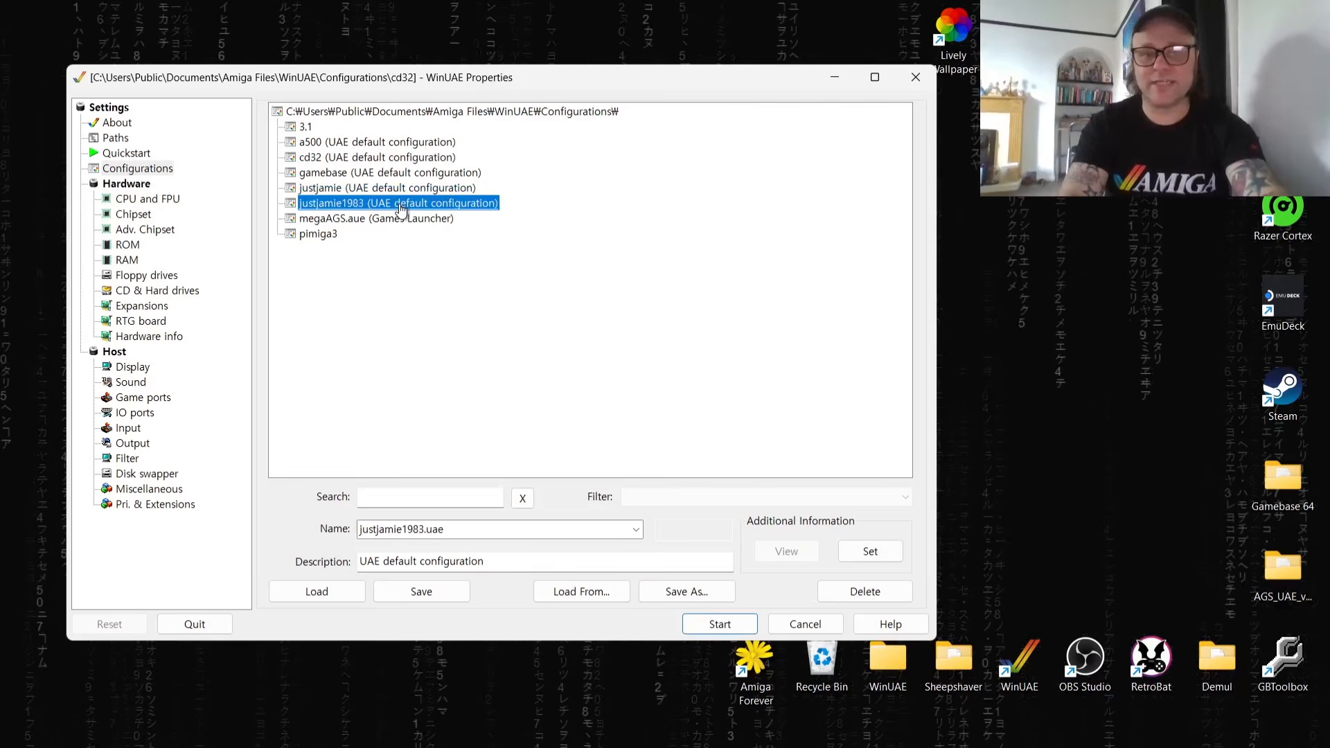
click(359, 159)
click(143, 397)
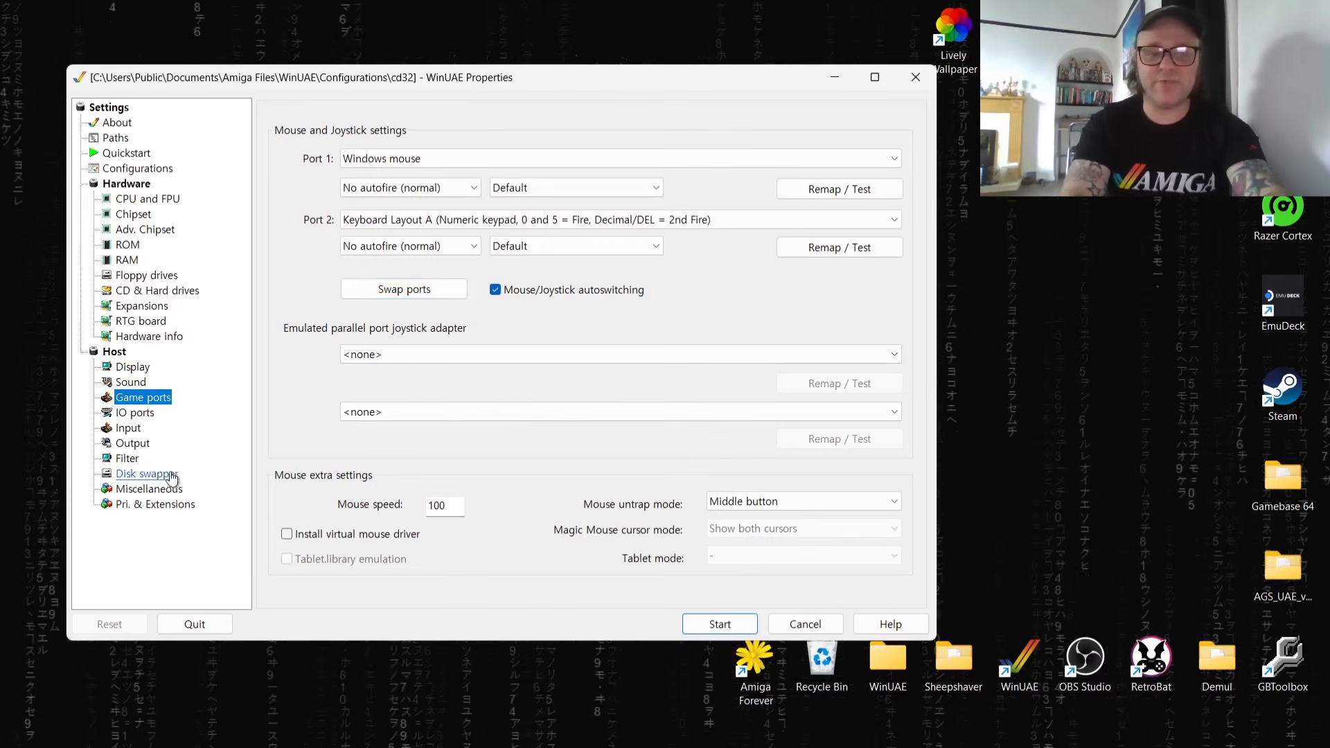
click(166, 292)
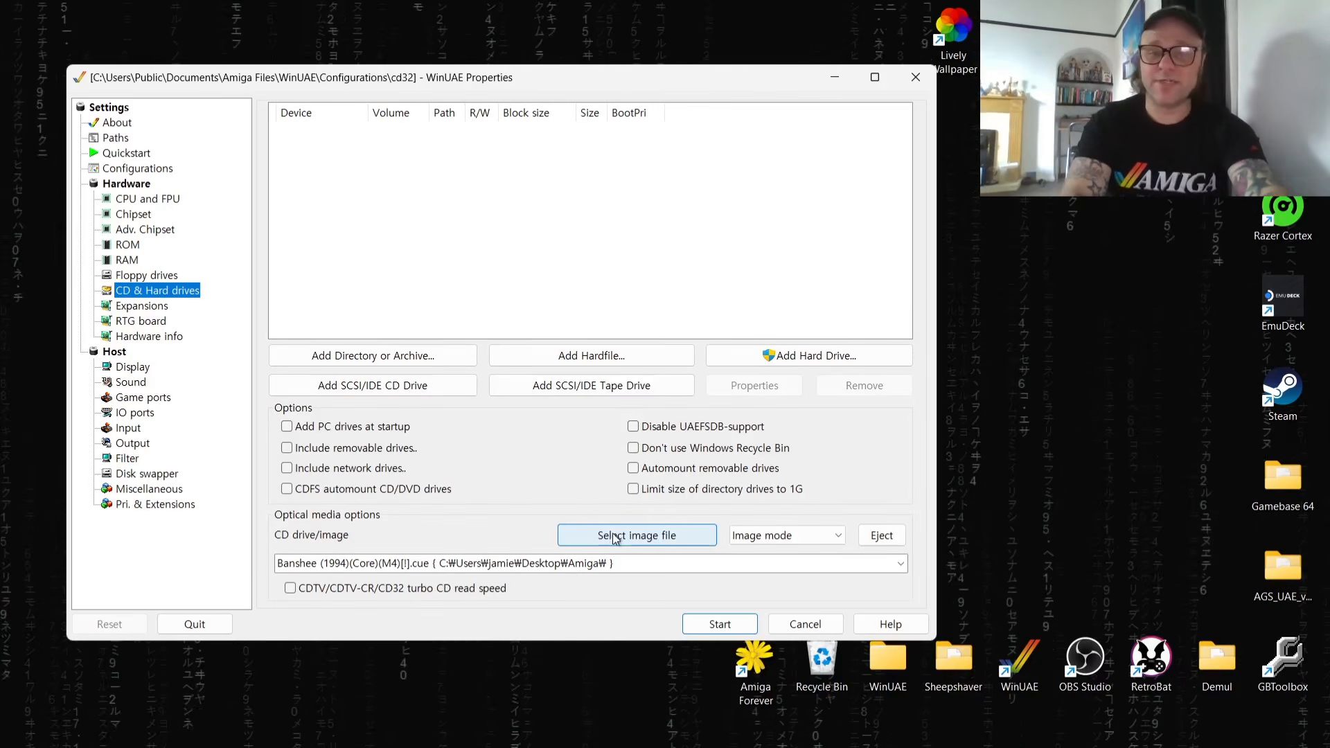
click(717, 623)
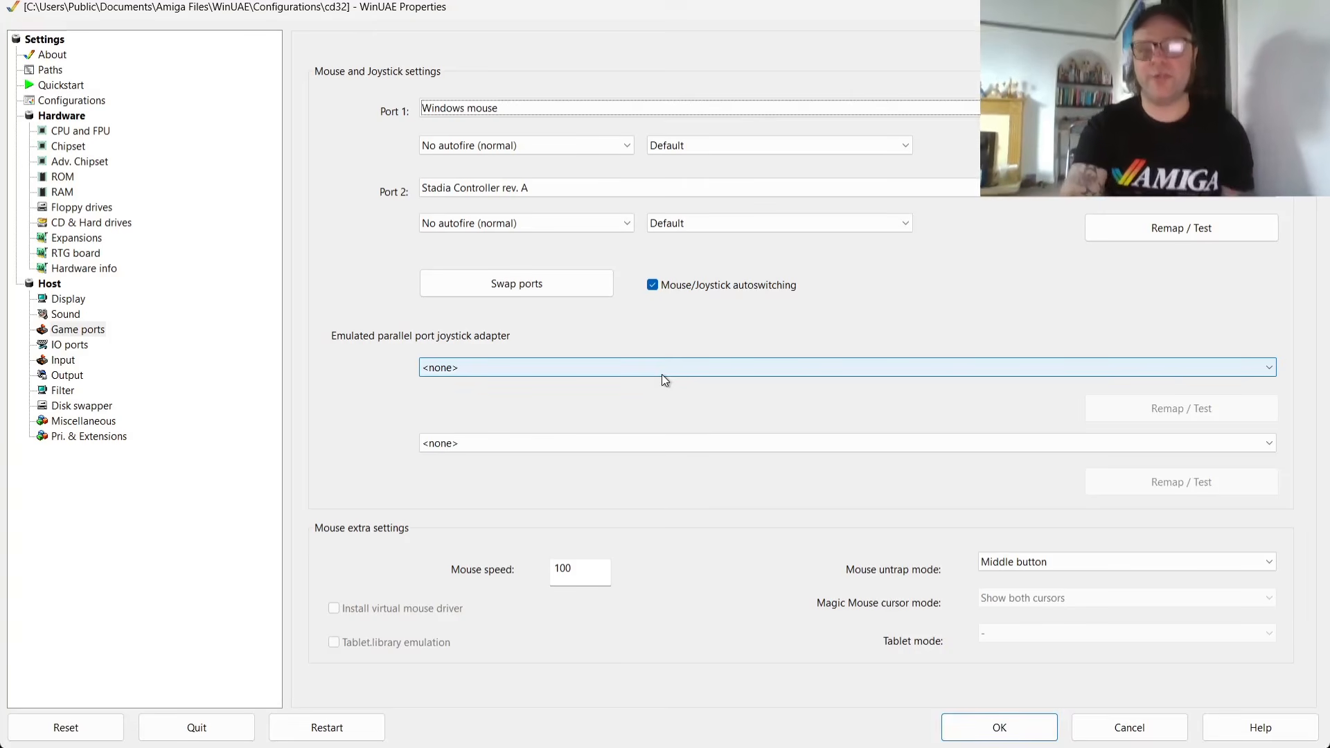
Enable dark mode for the emulator's GUI, and switch the Fullscreen GUI option on and back off.
click(83, 421)
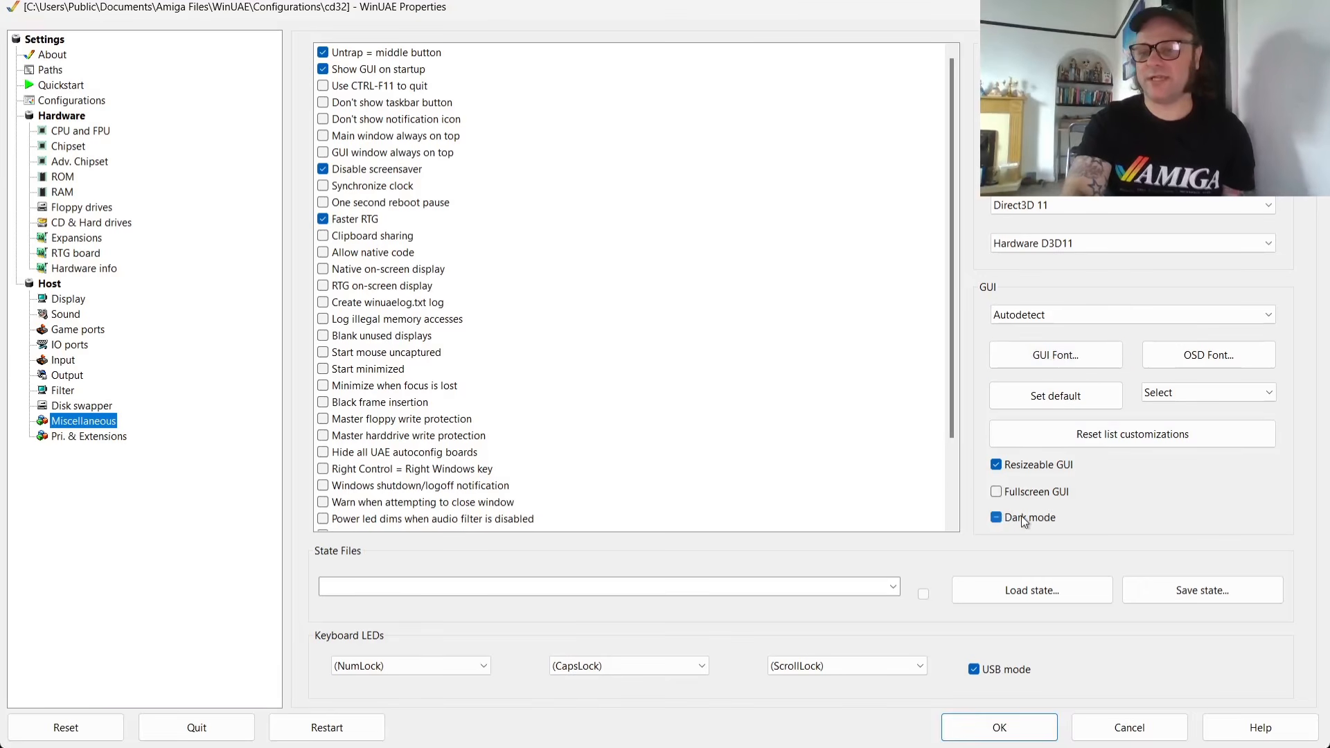
click(996, 517)
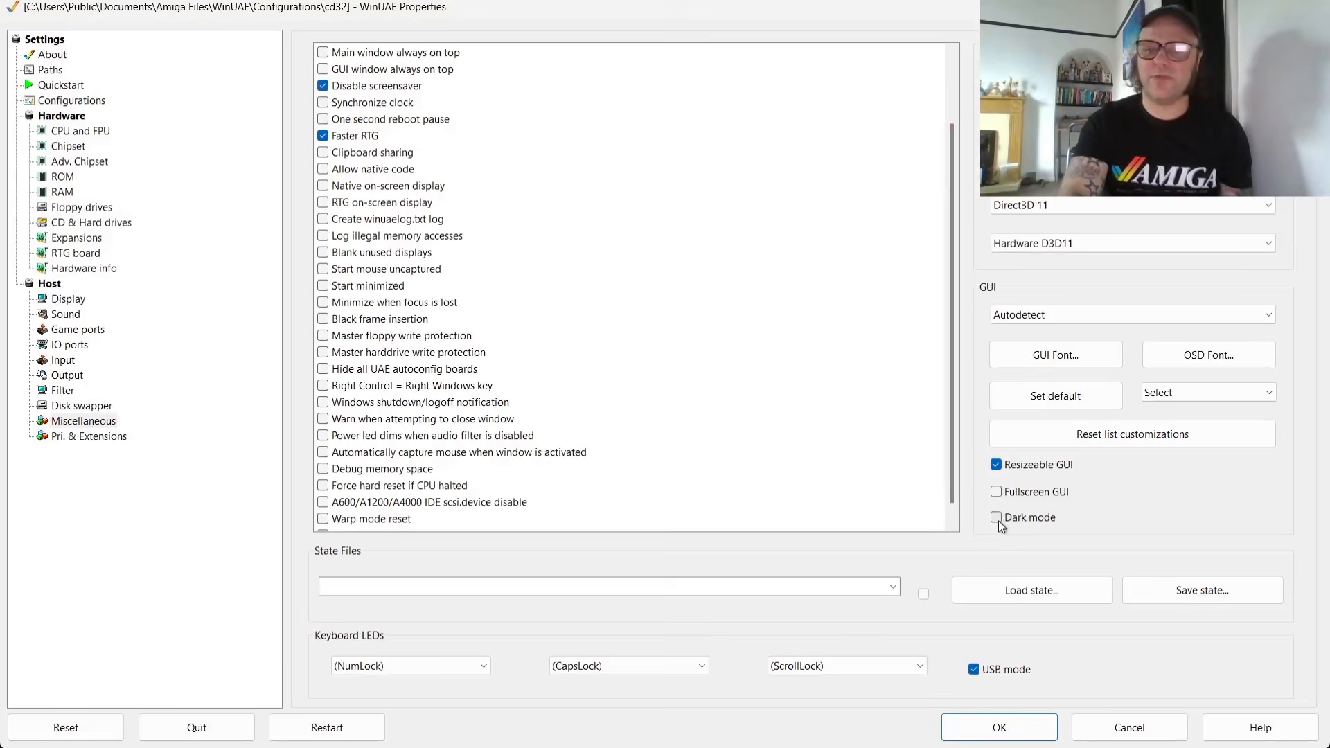
click(998, 519)
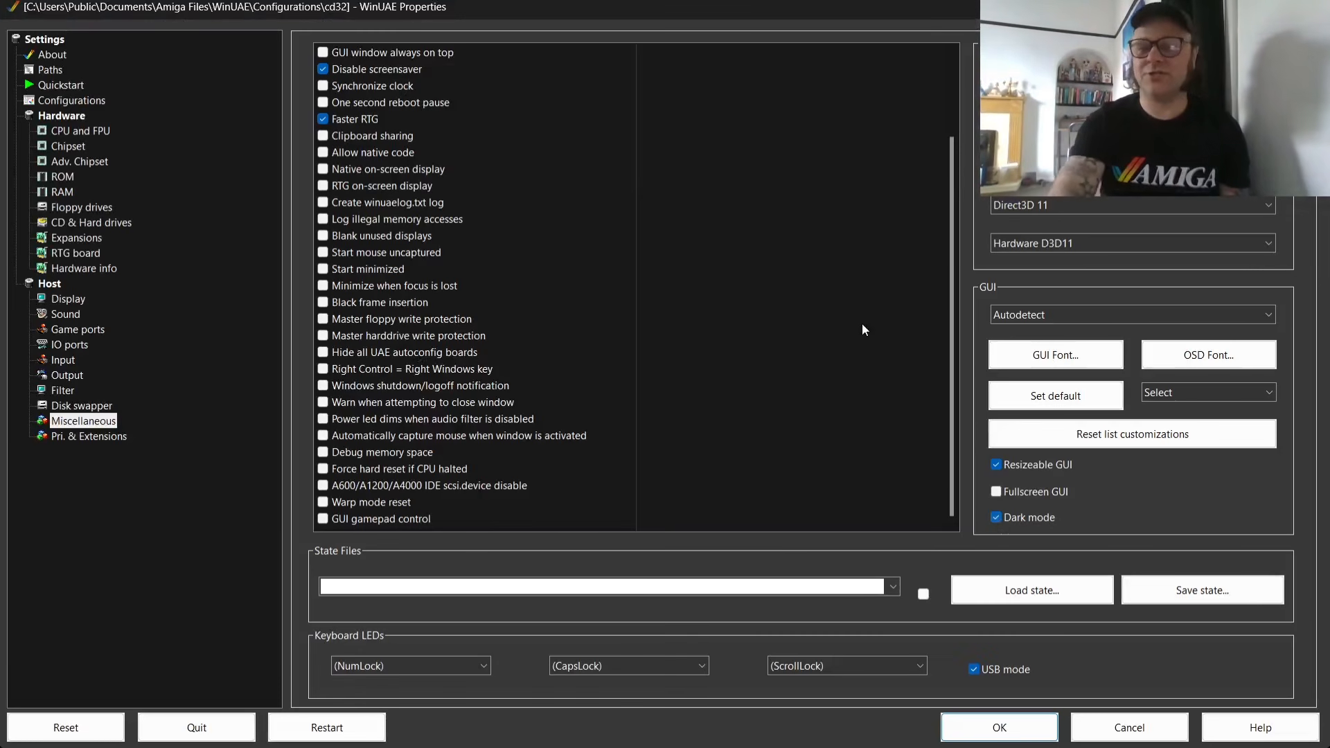
click(1000, 493)
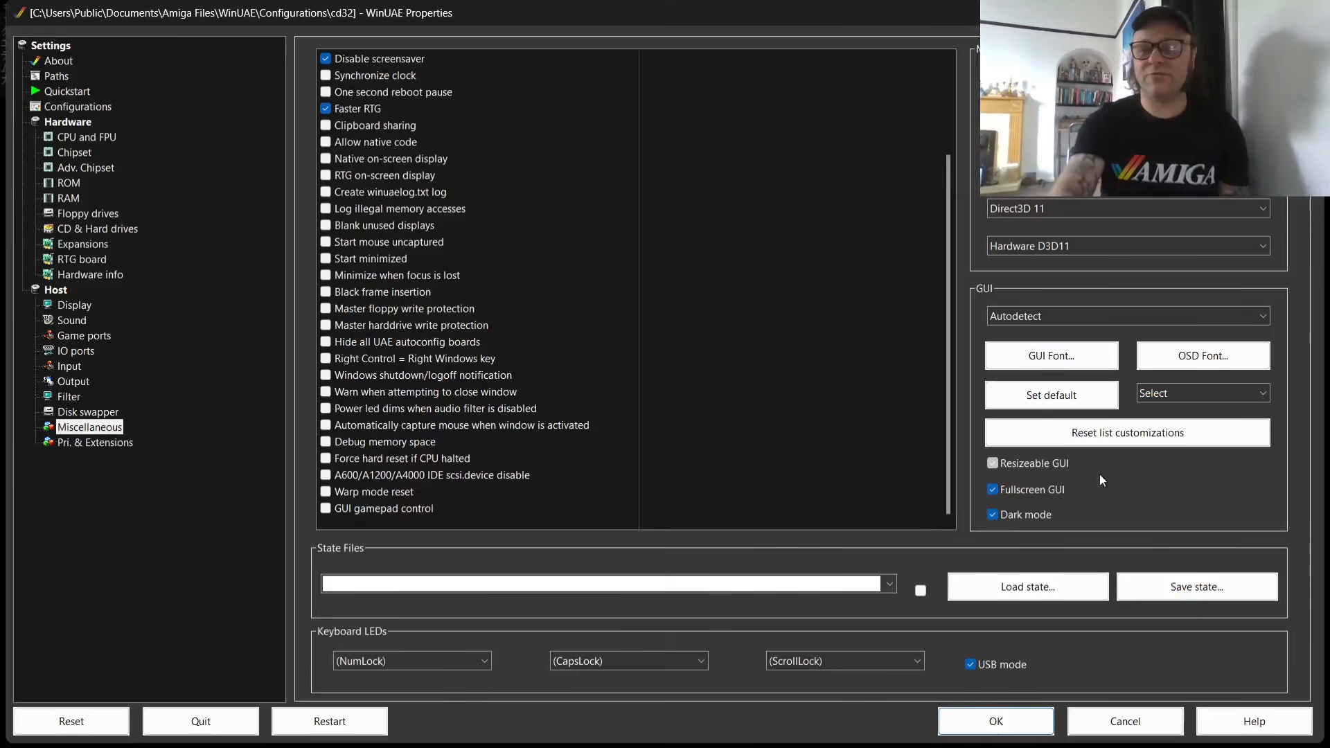
click(996, 488)
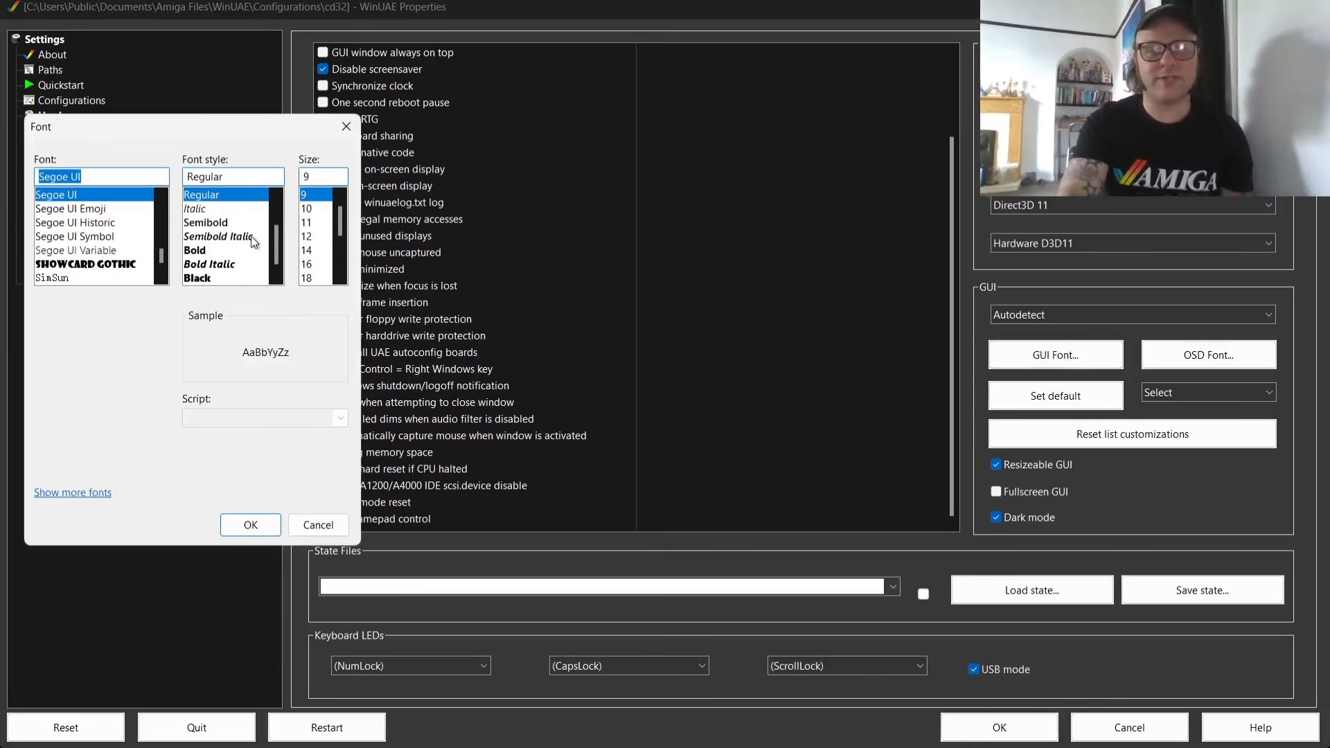
Try Showcard Gothic Bold at size 9 as the GUI font, and restore the default GUI settings.
click(122, 266)
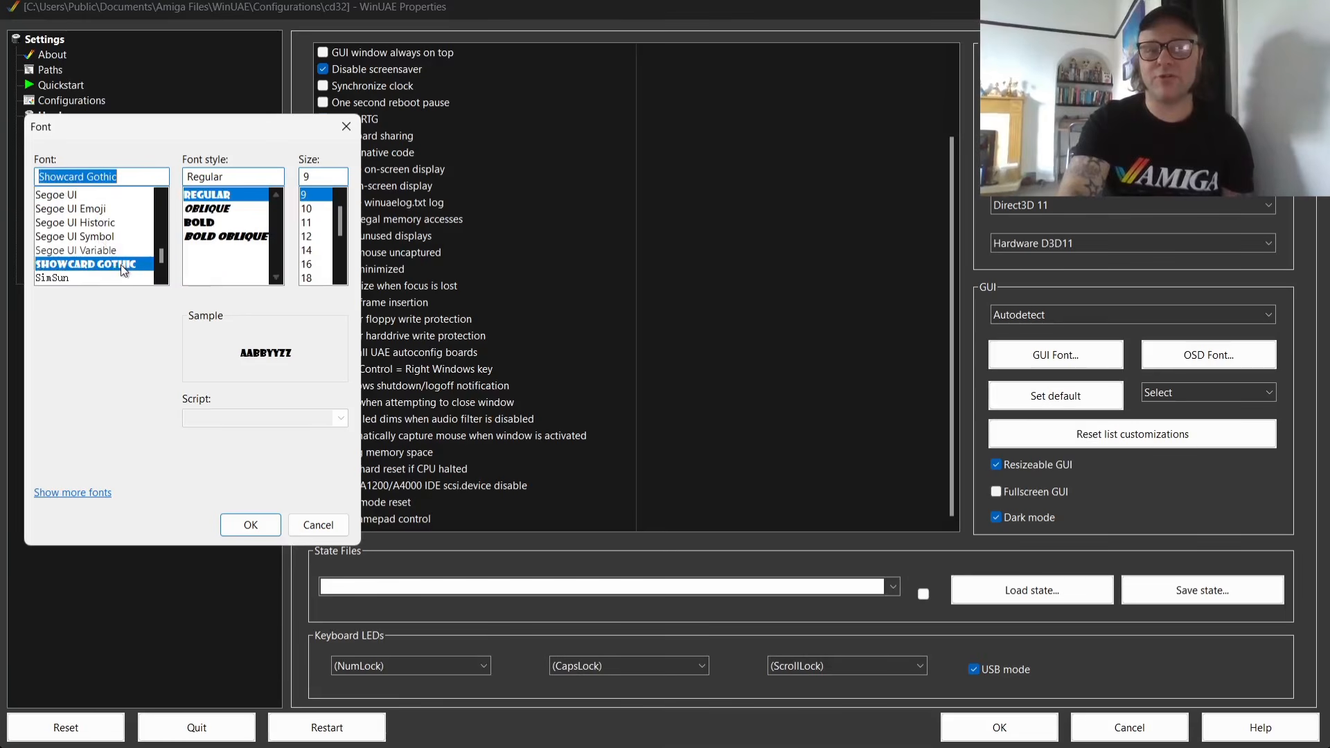
click(227, 223)
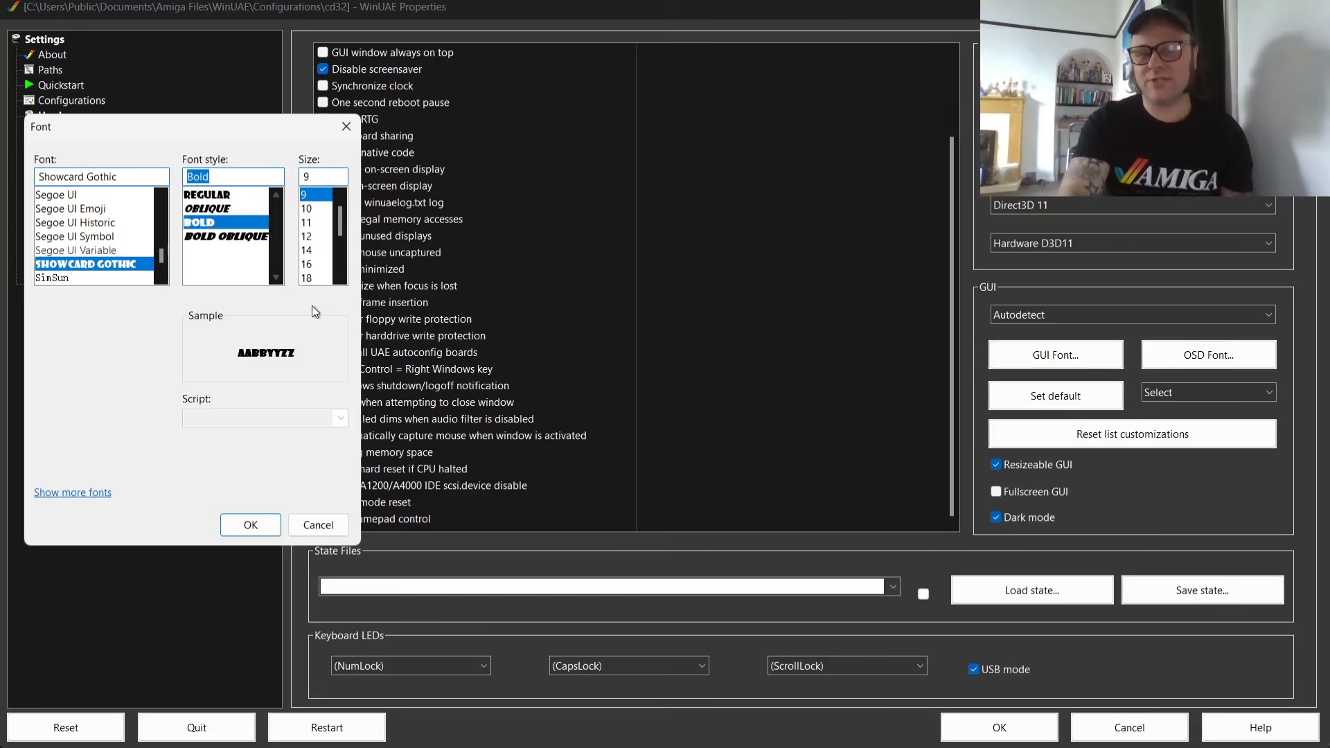
click(258, 521)
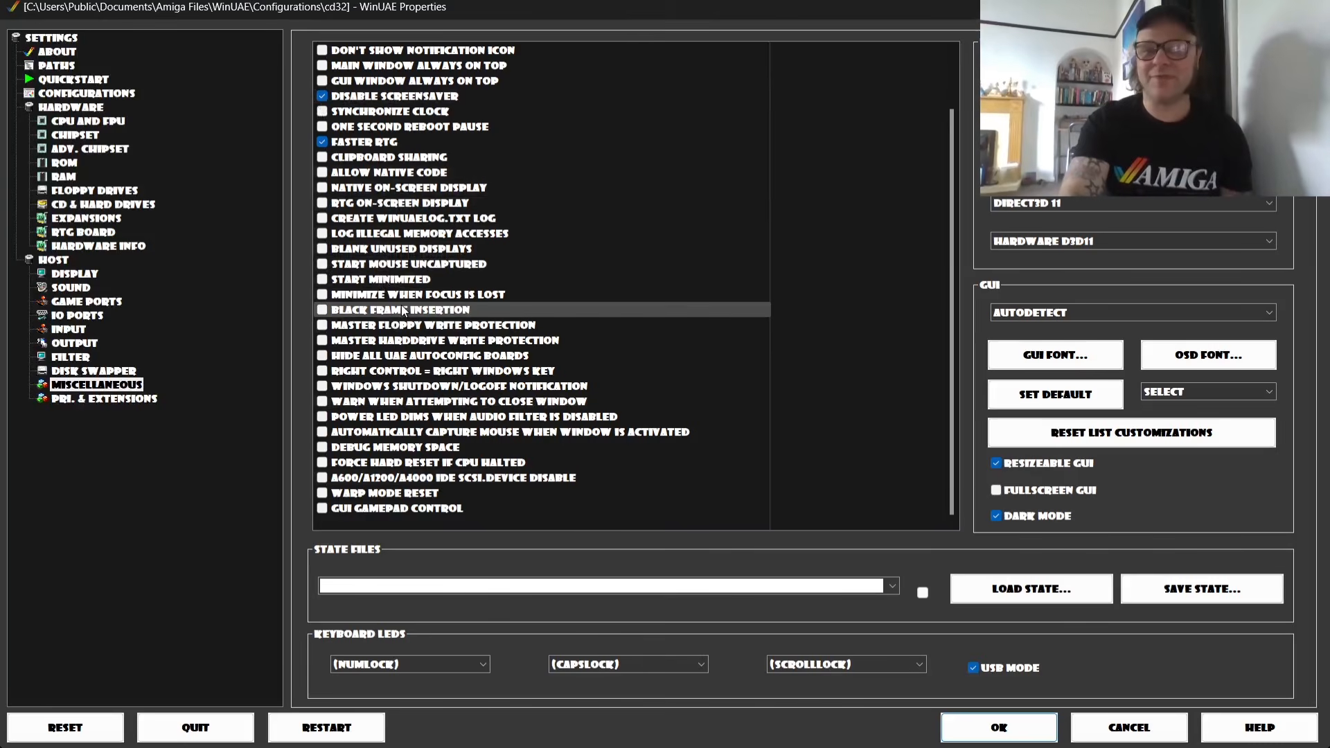
click(1055, 394)
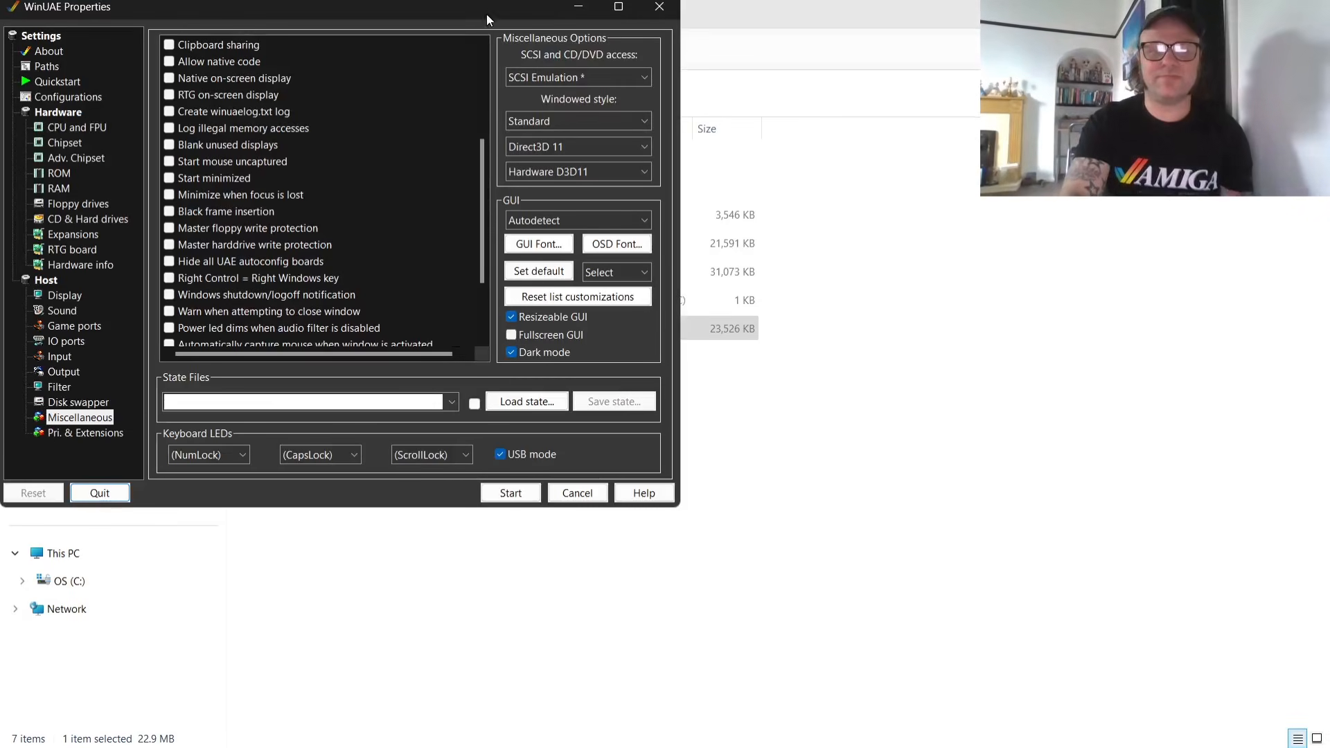
Maximize the properties window and load Banshee (1994)(Core)(M4)[!].cue as the CD image in the CD & Hard drives settings.
double_click(479, 7)
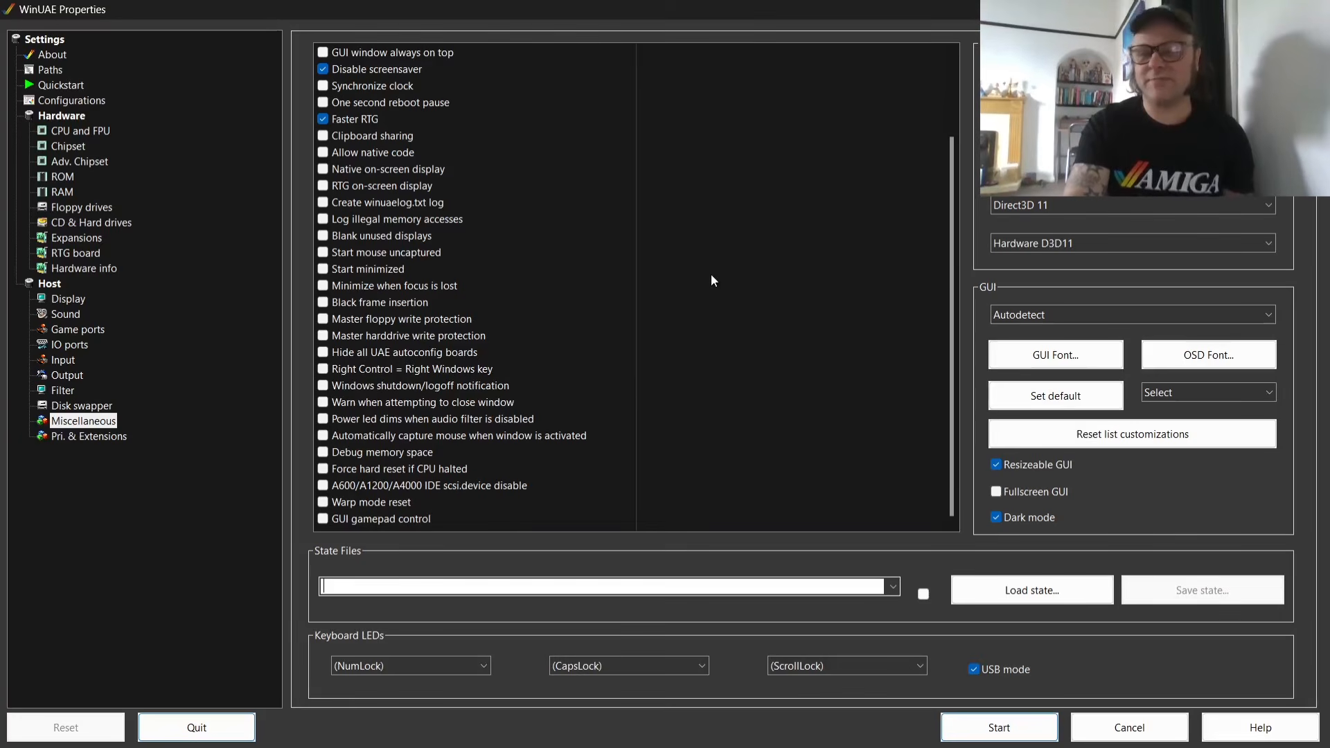
click(78, 90)
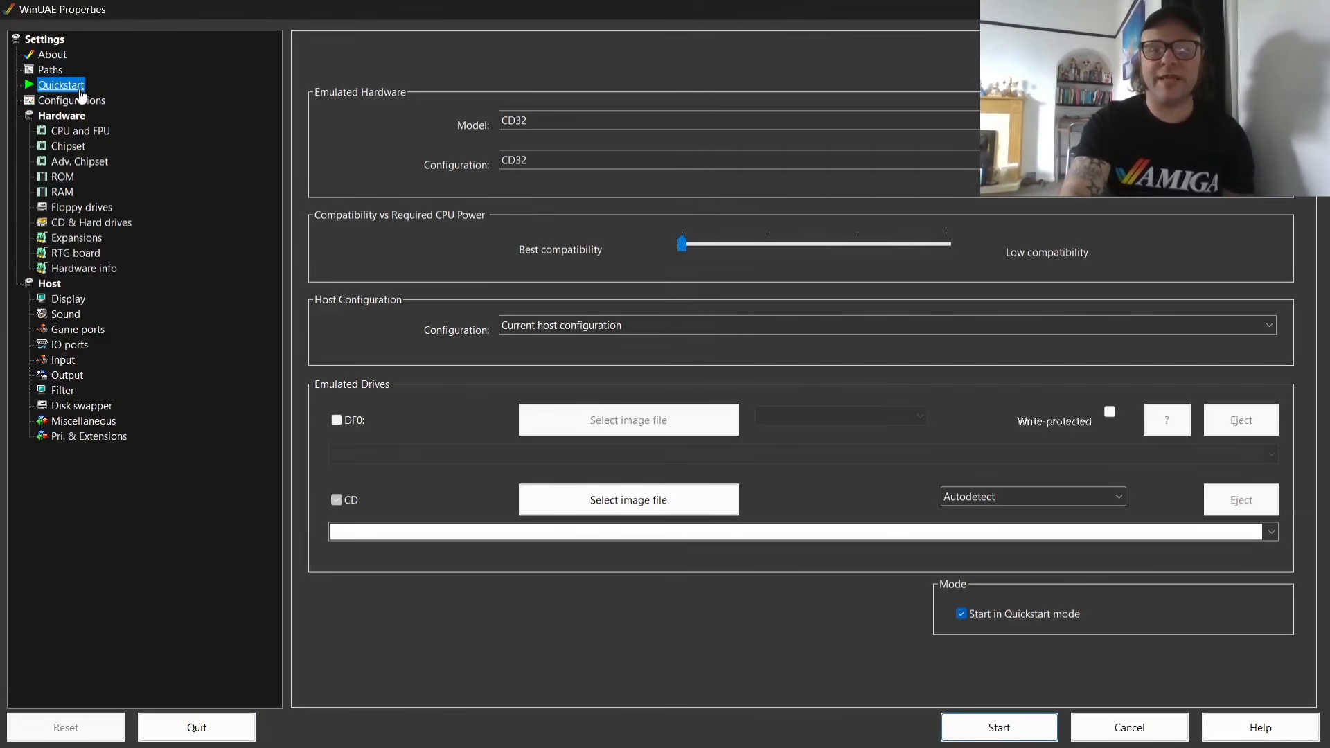
click(117, 229)
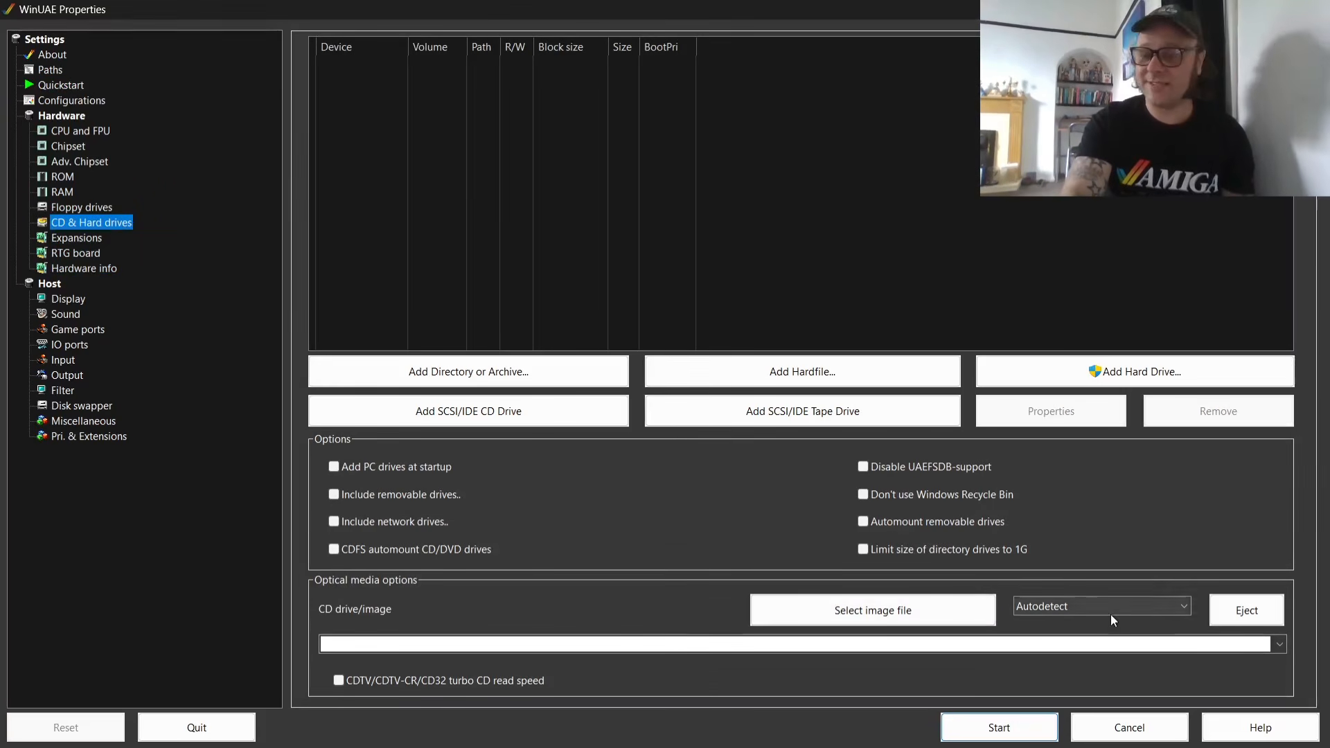
click(903, 610)
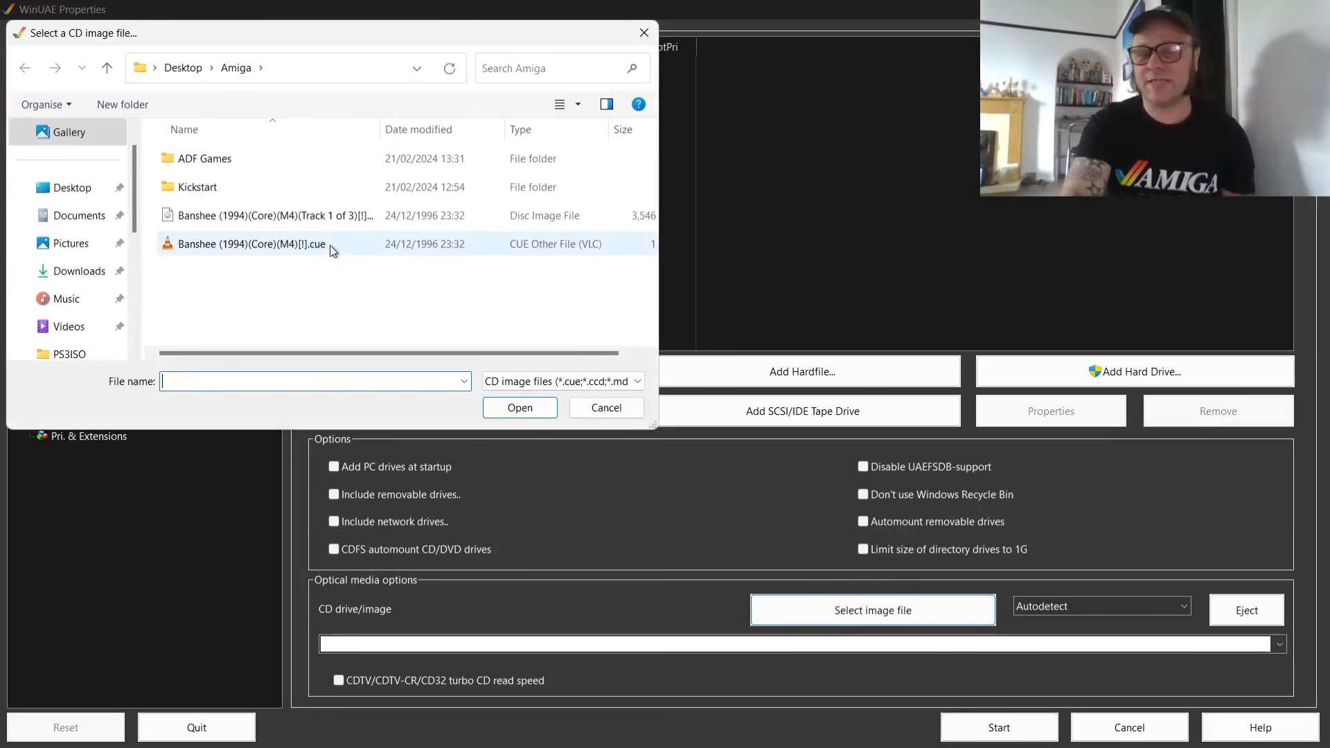
double_click(346, 248)
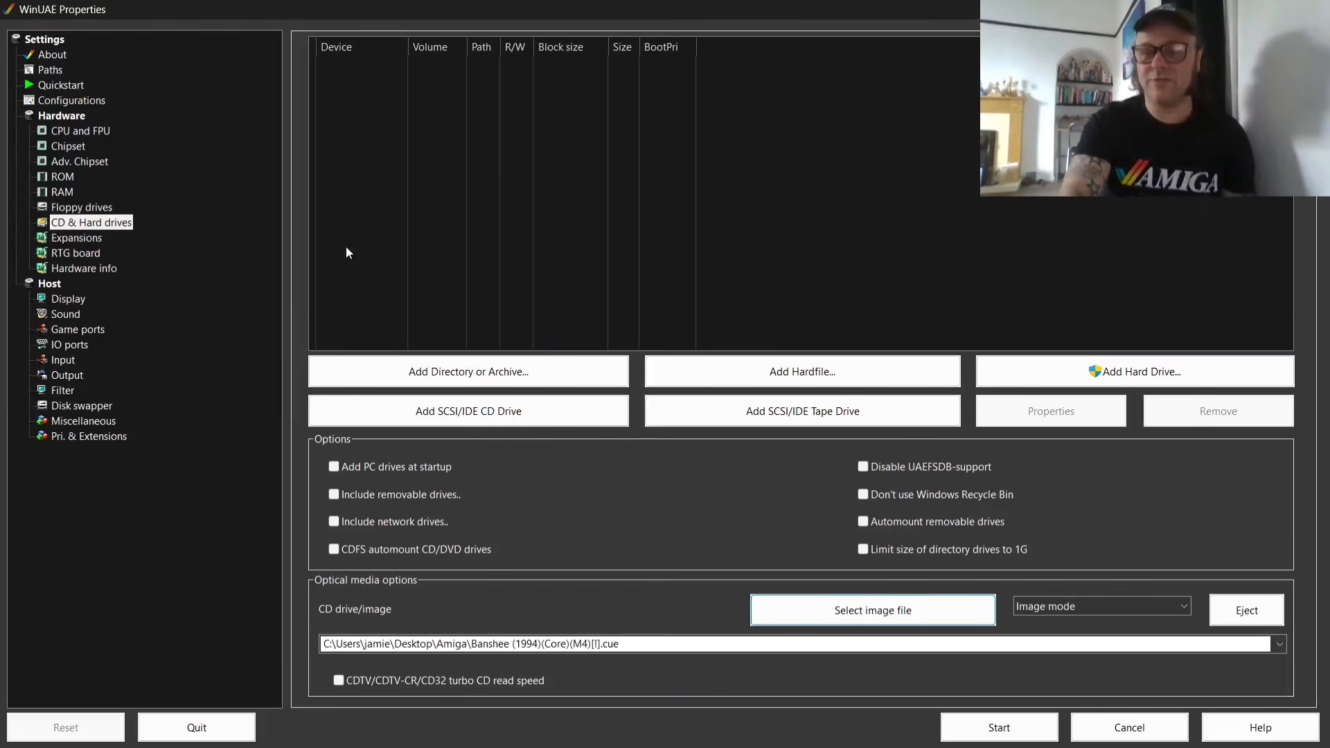
Select the cd32 configuration in the saved configurations and start the emulation to run Banshee.
click(72, 101)
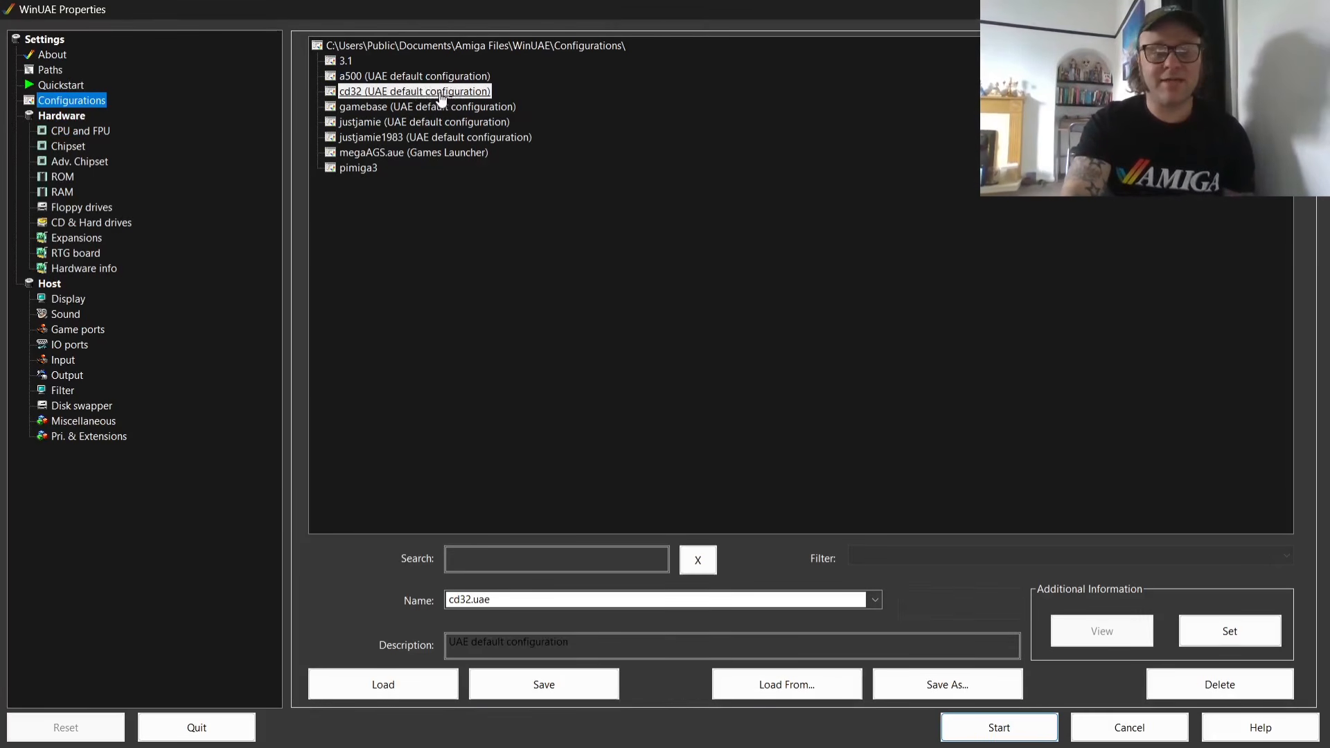
click(999, 727)
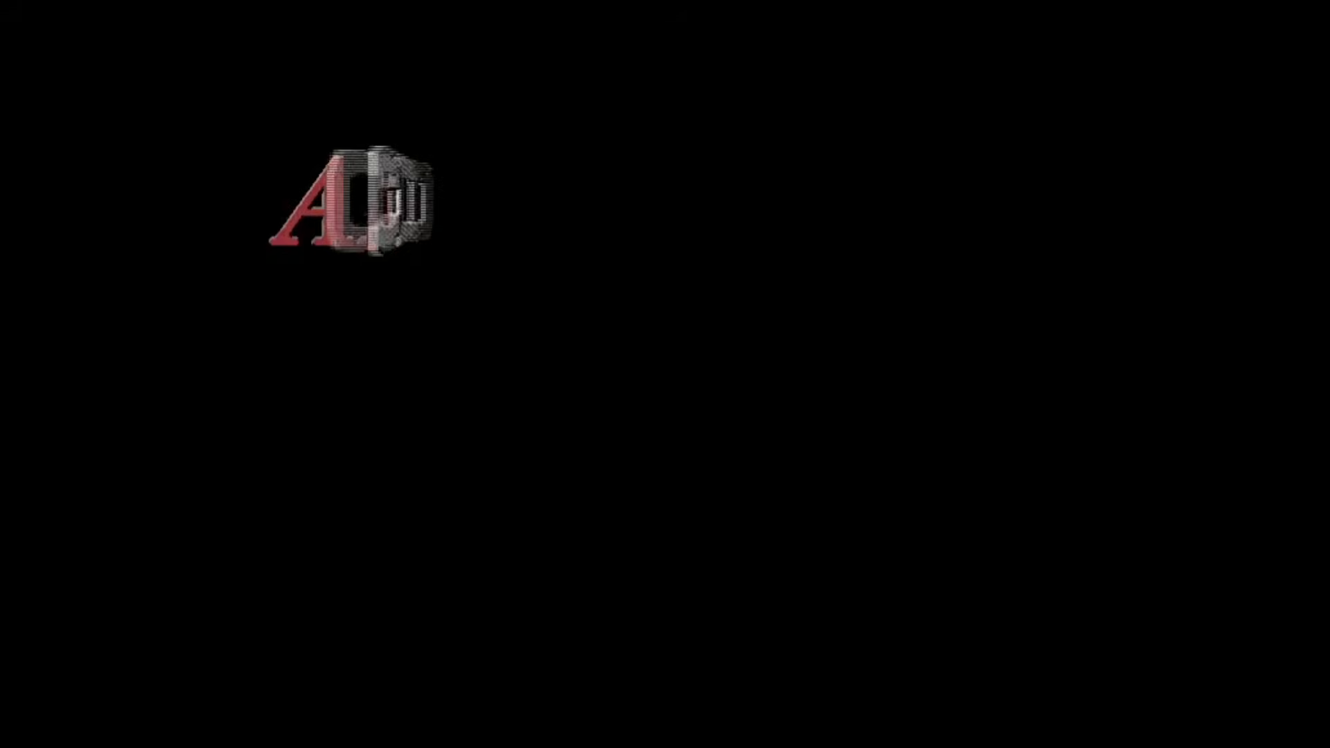
key(Return)
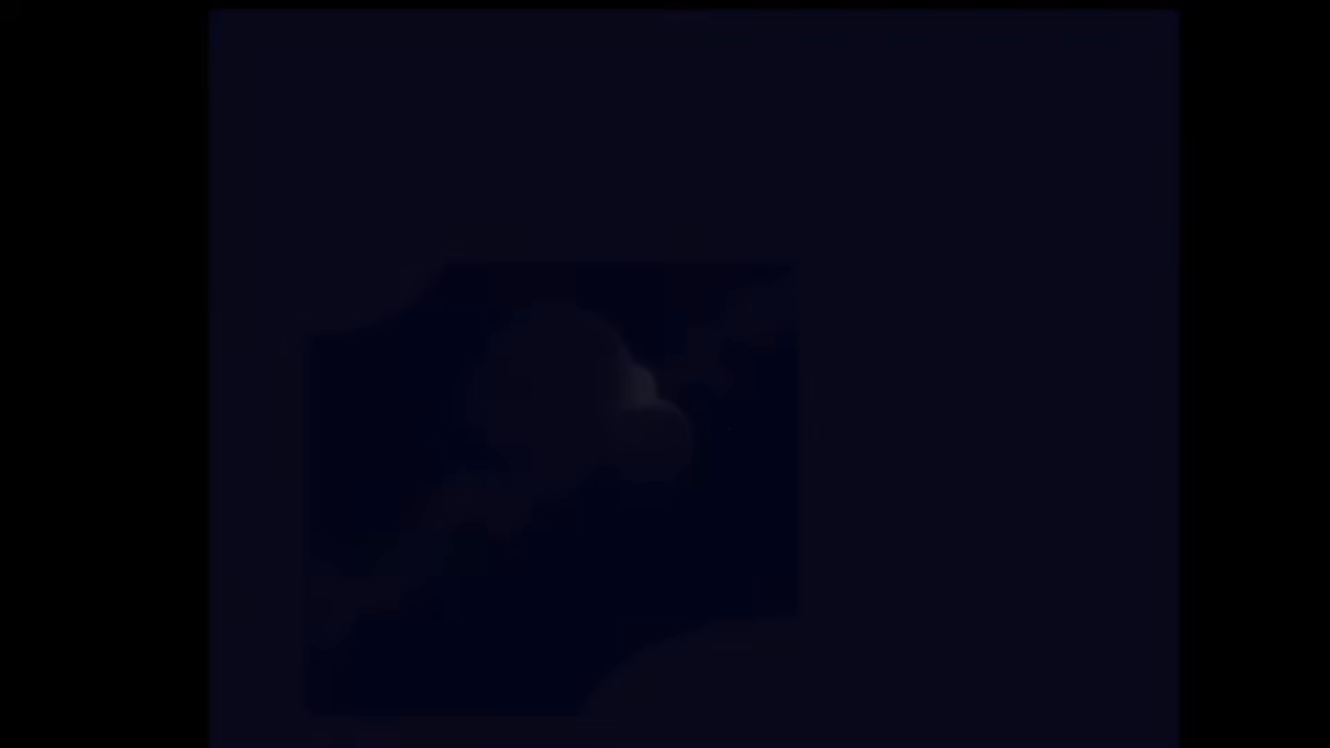